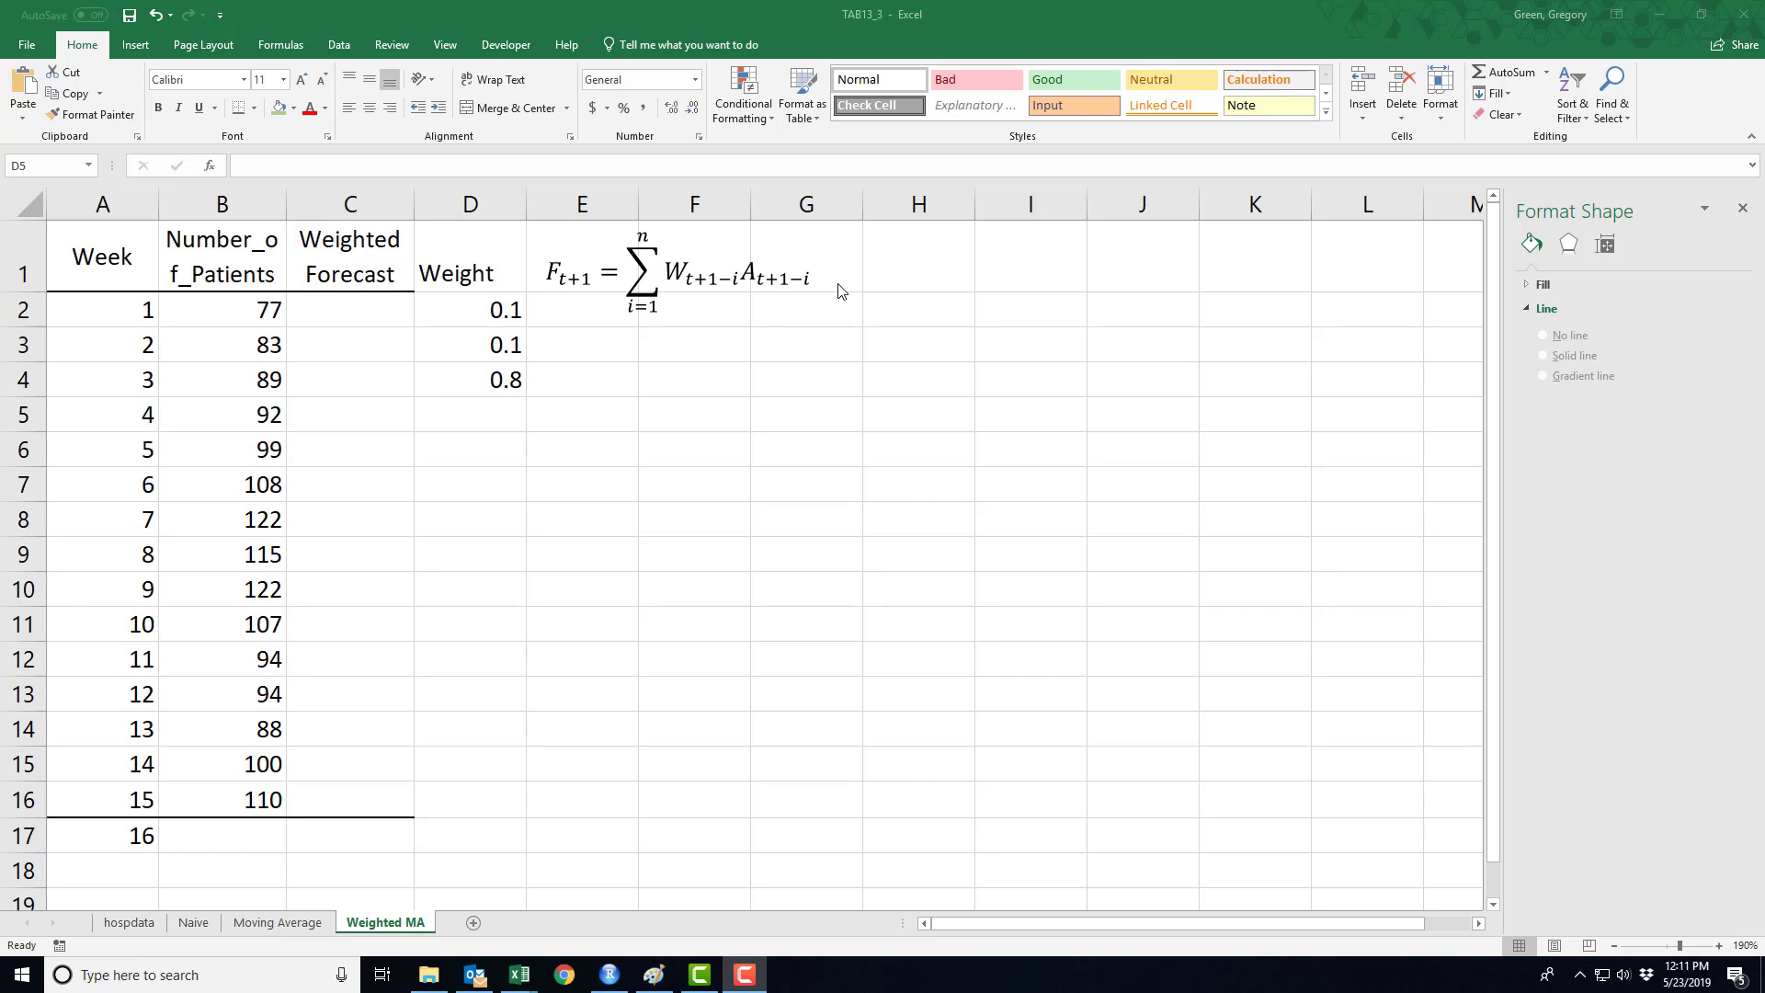
Open the Moving Average sheet and drag its chart off the MA_3 Forecast values
click(312, 923)
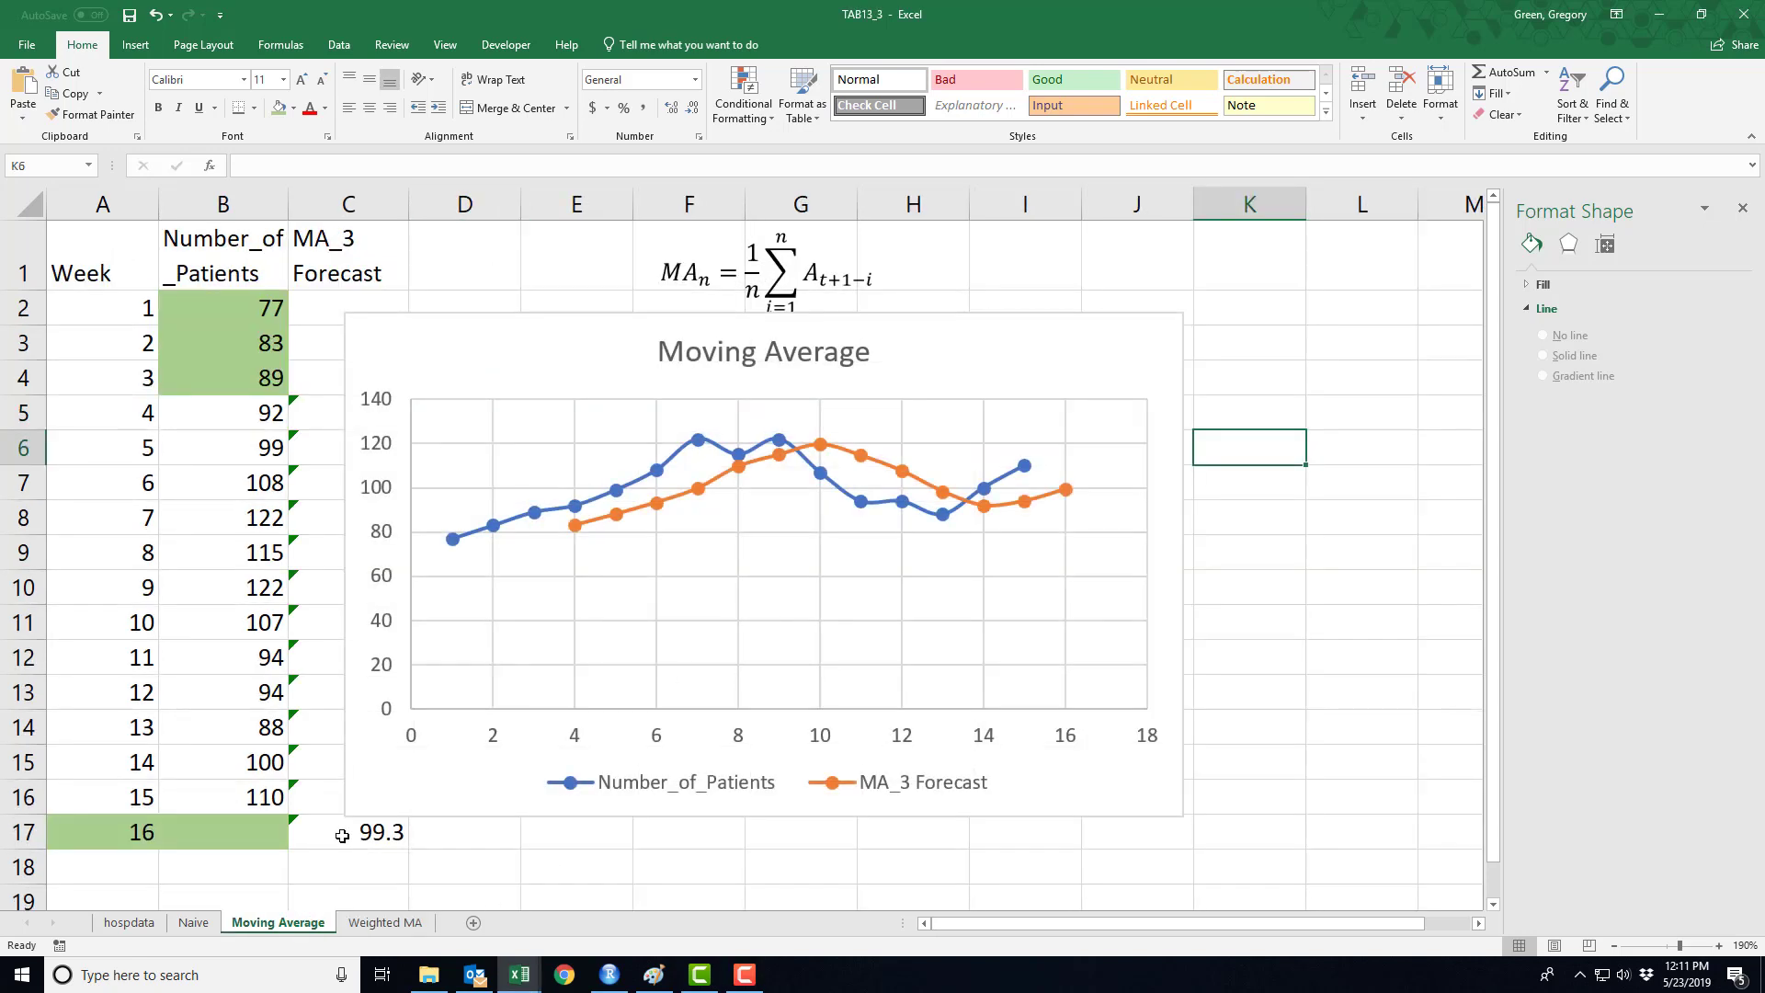
click(869, 353)
drag(938, 346, 937, 363)
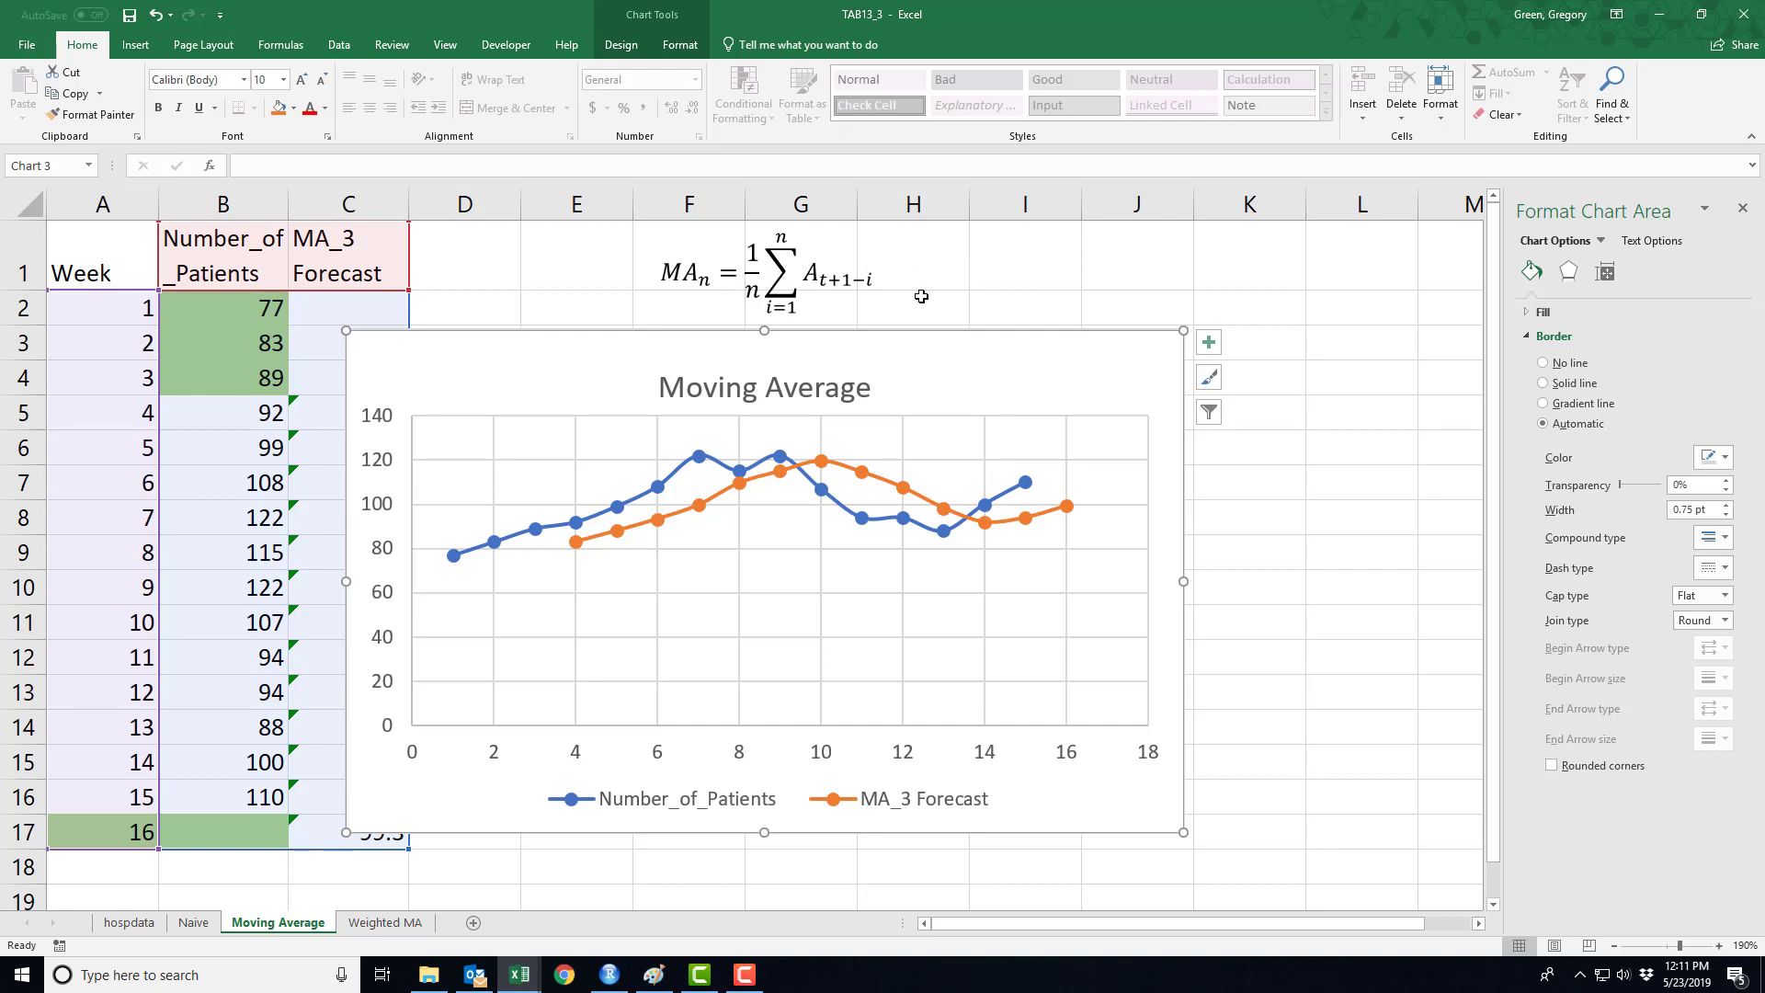
click(308, 405)
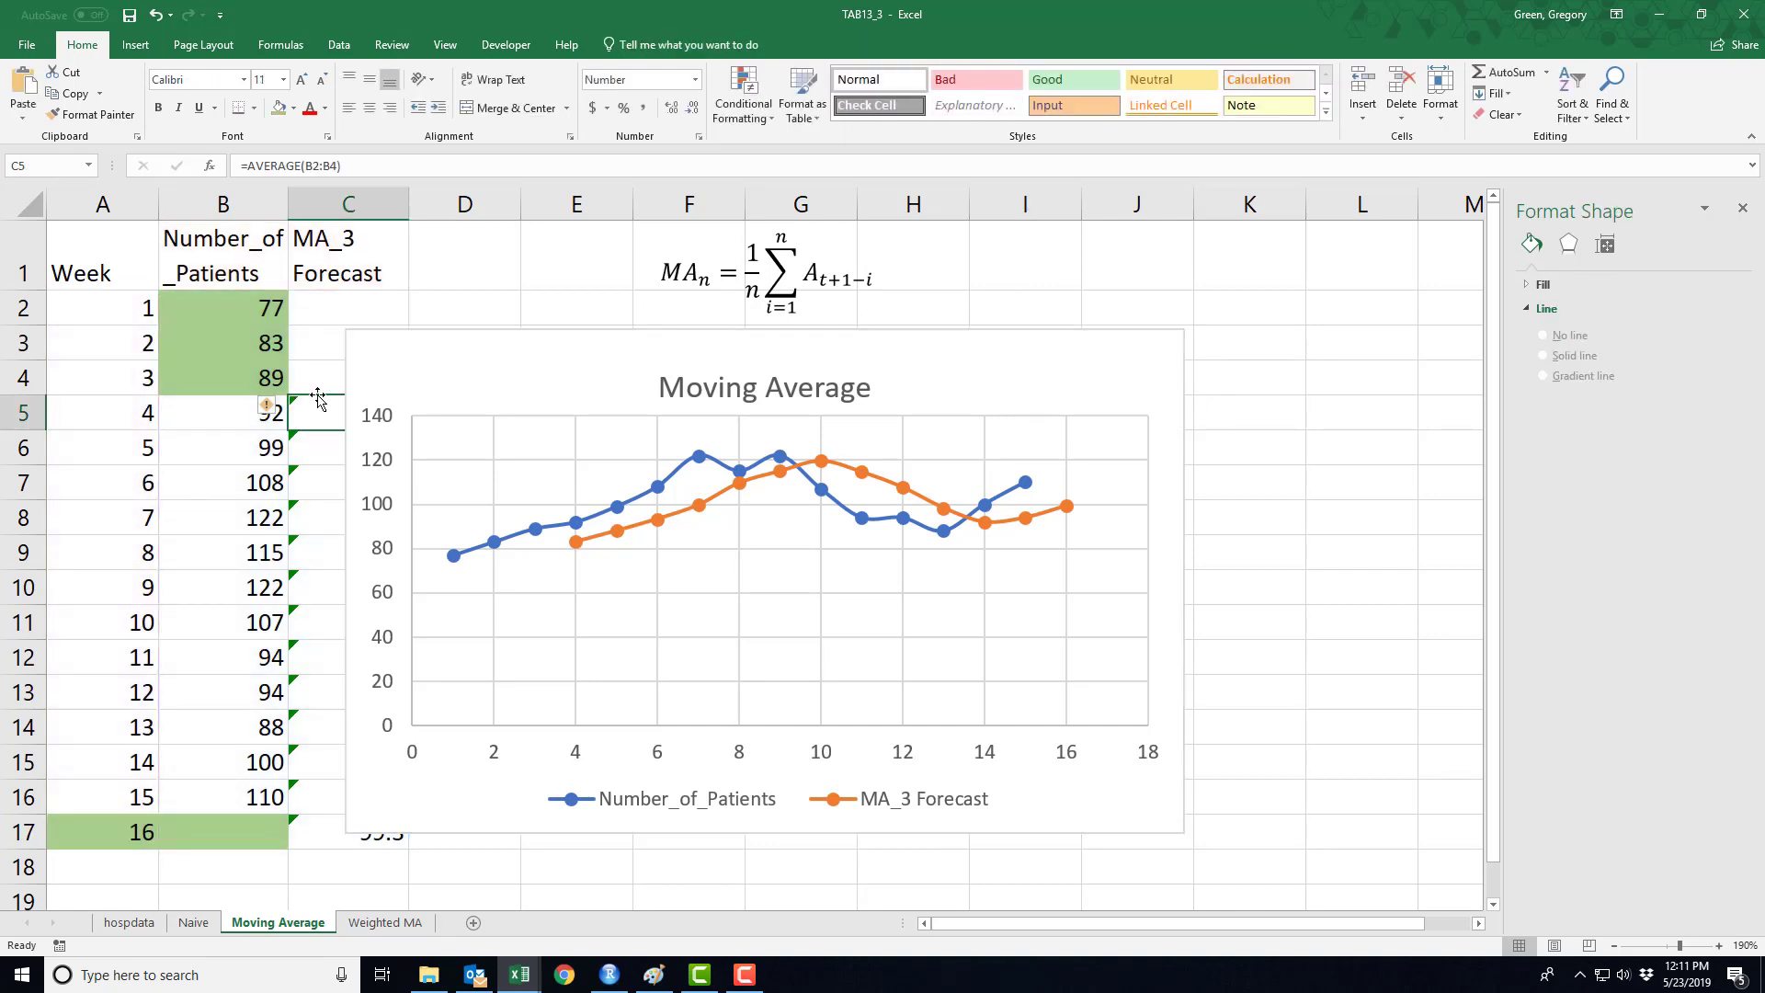
drag(535, 348, 631, 375)
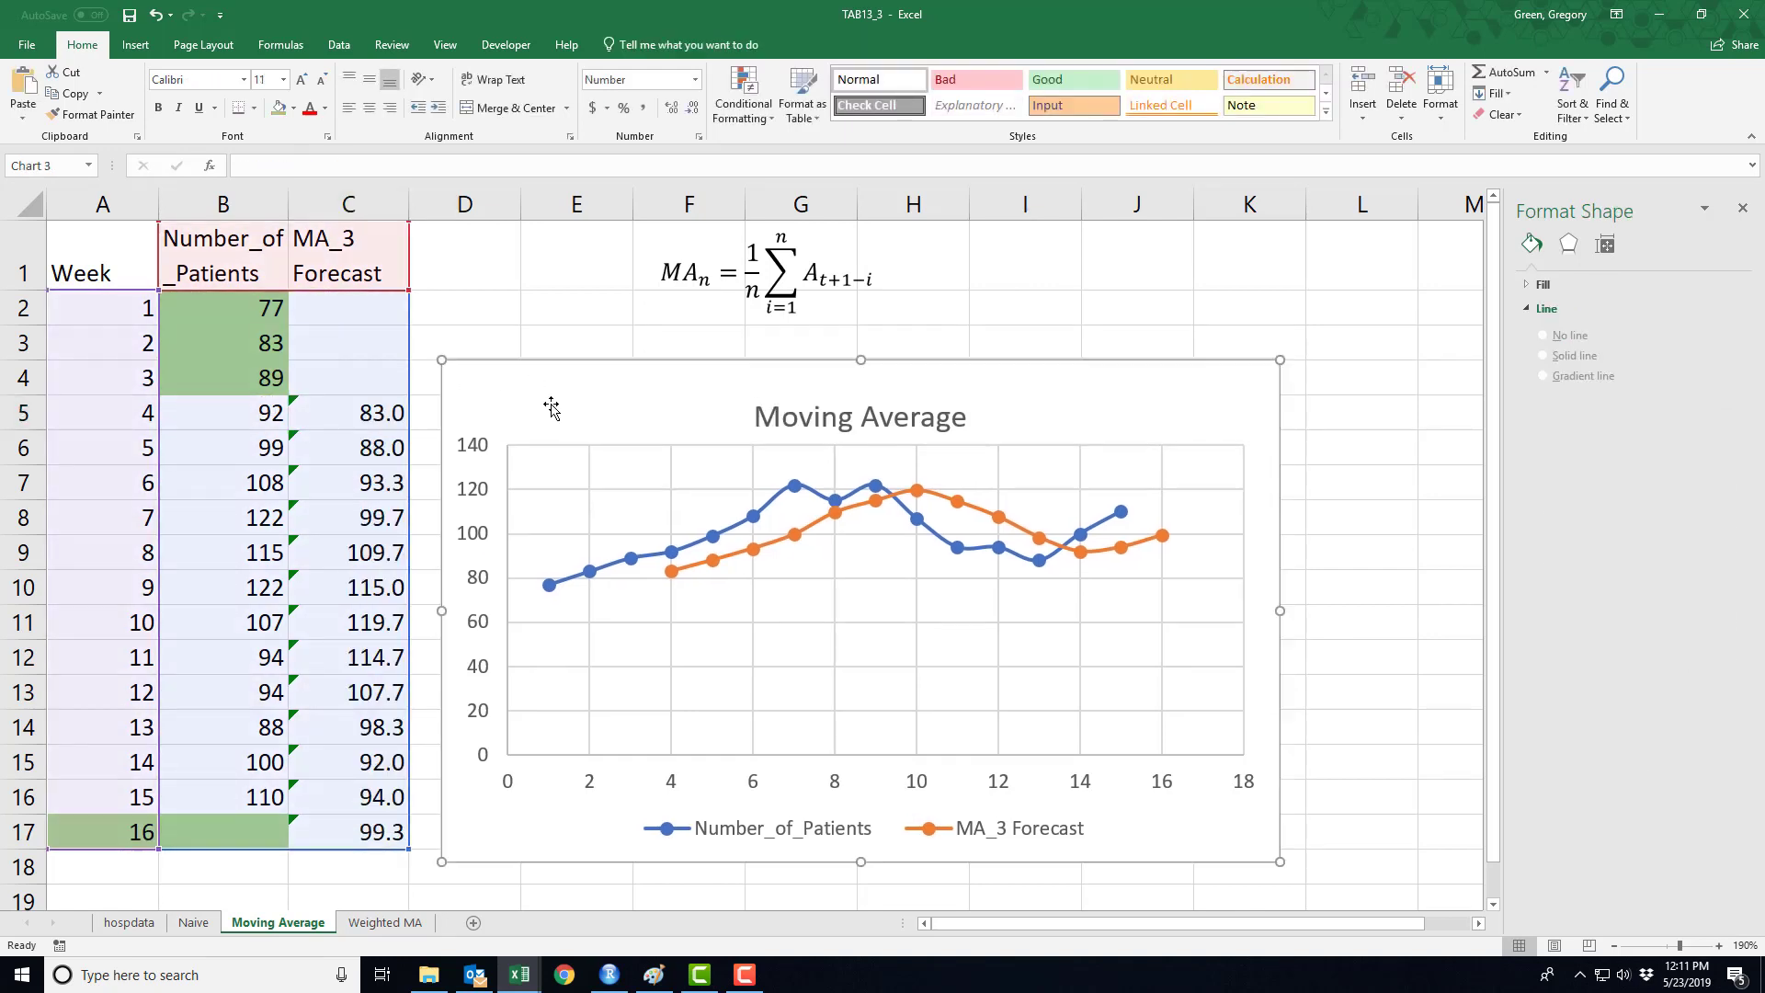
Review C5's =AVERAGE(B2:B4) formula against the first three weeks' patient counts
click(366, 413)
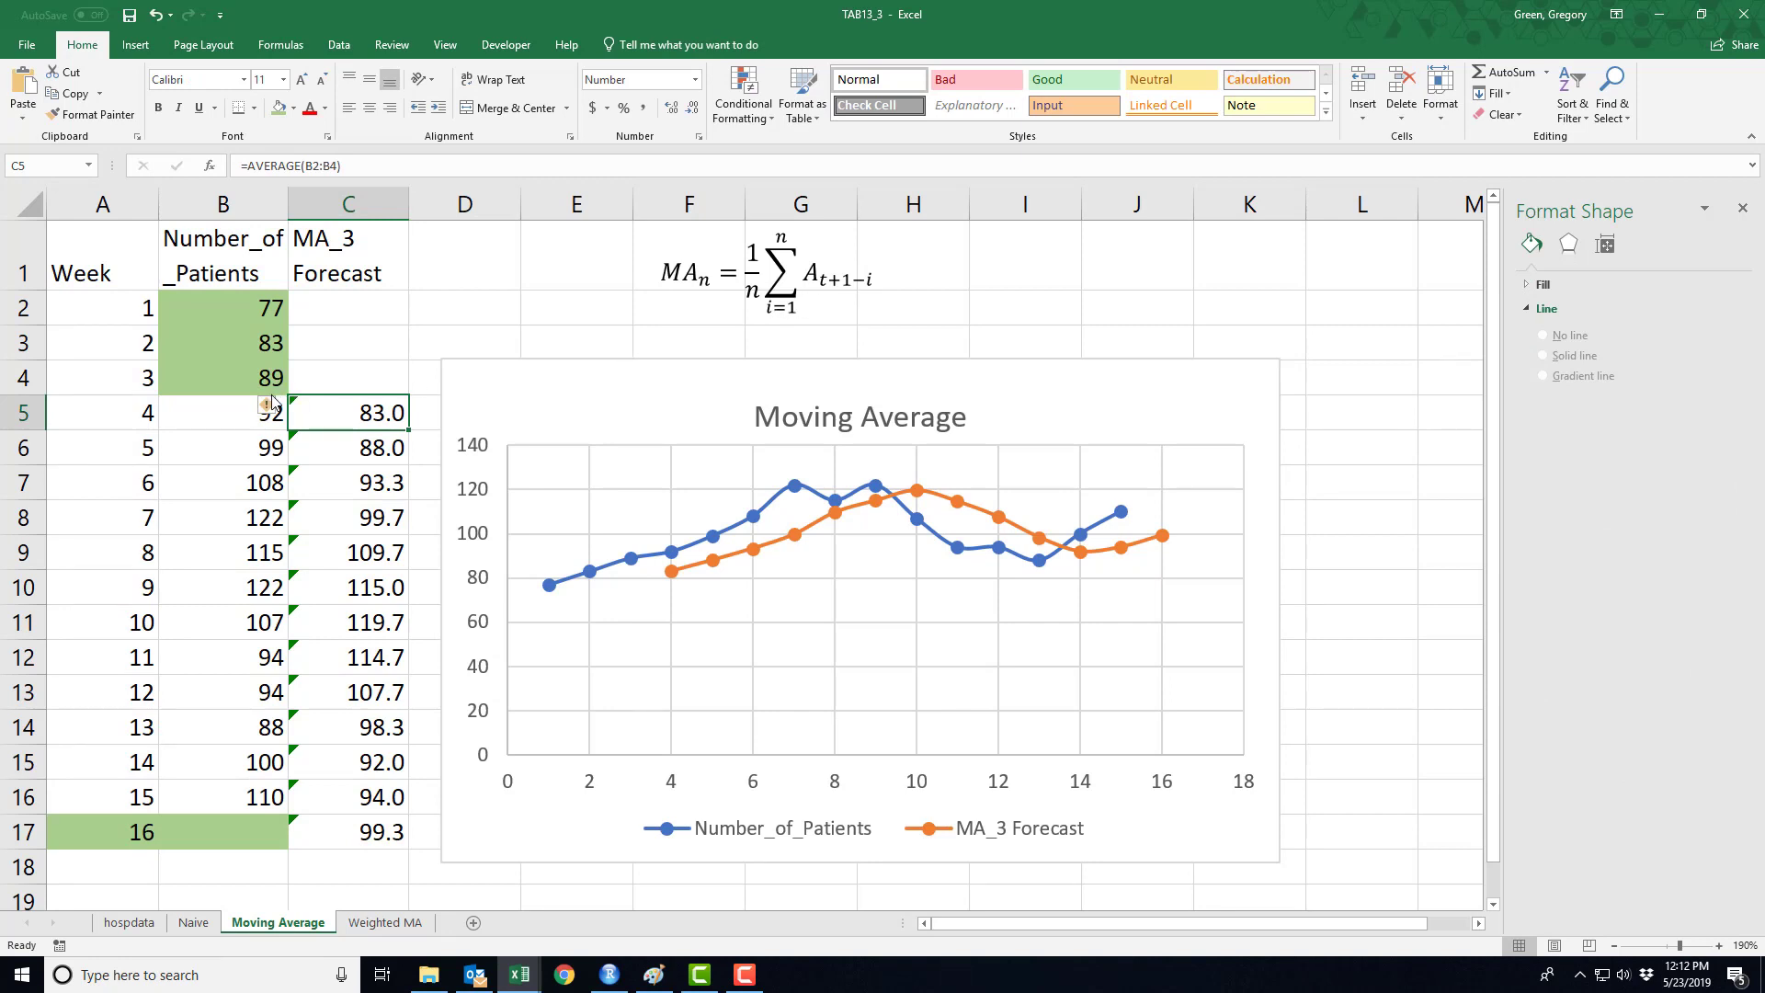
click(234, 381)
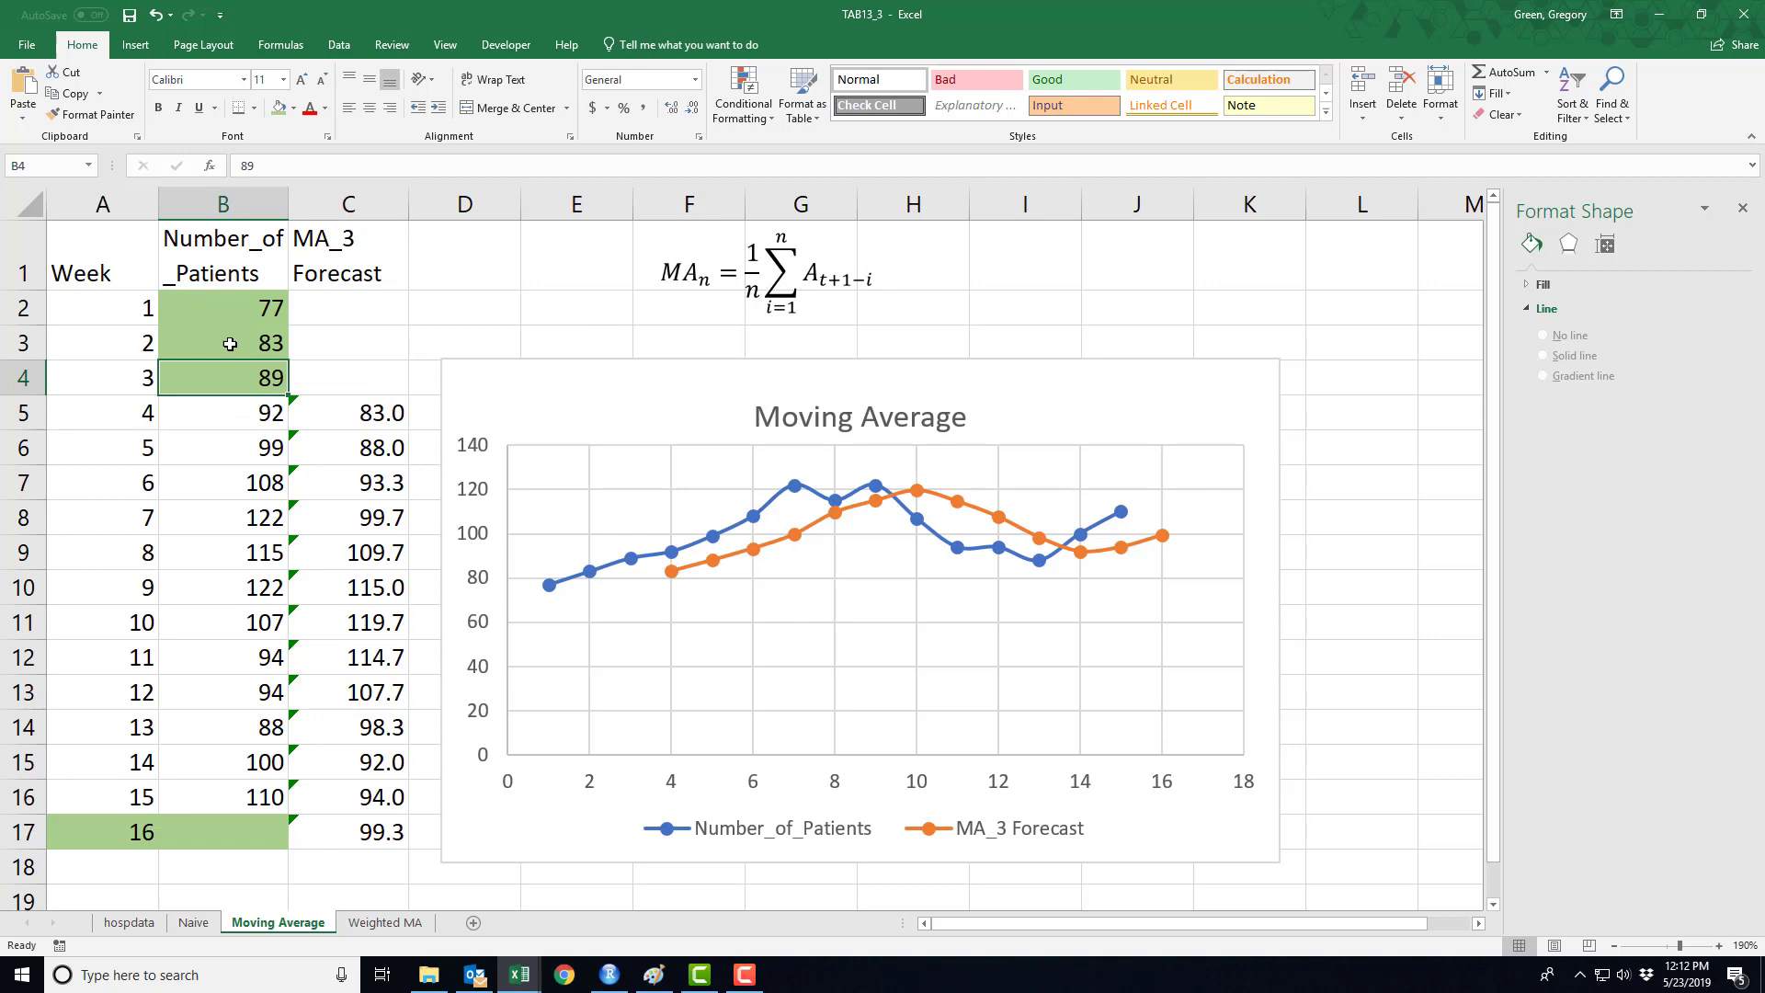
click(250, 346)
click(228, 318)
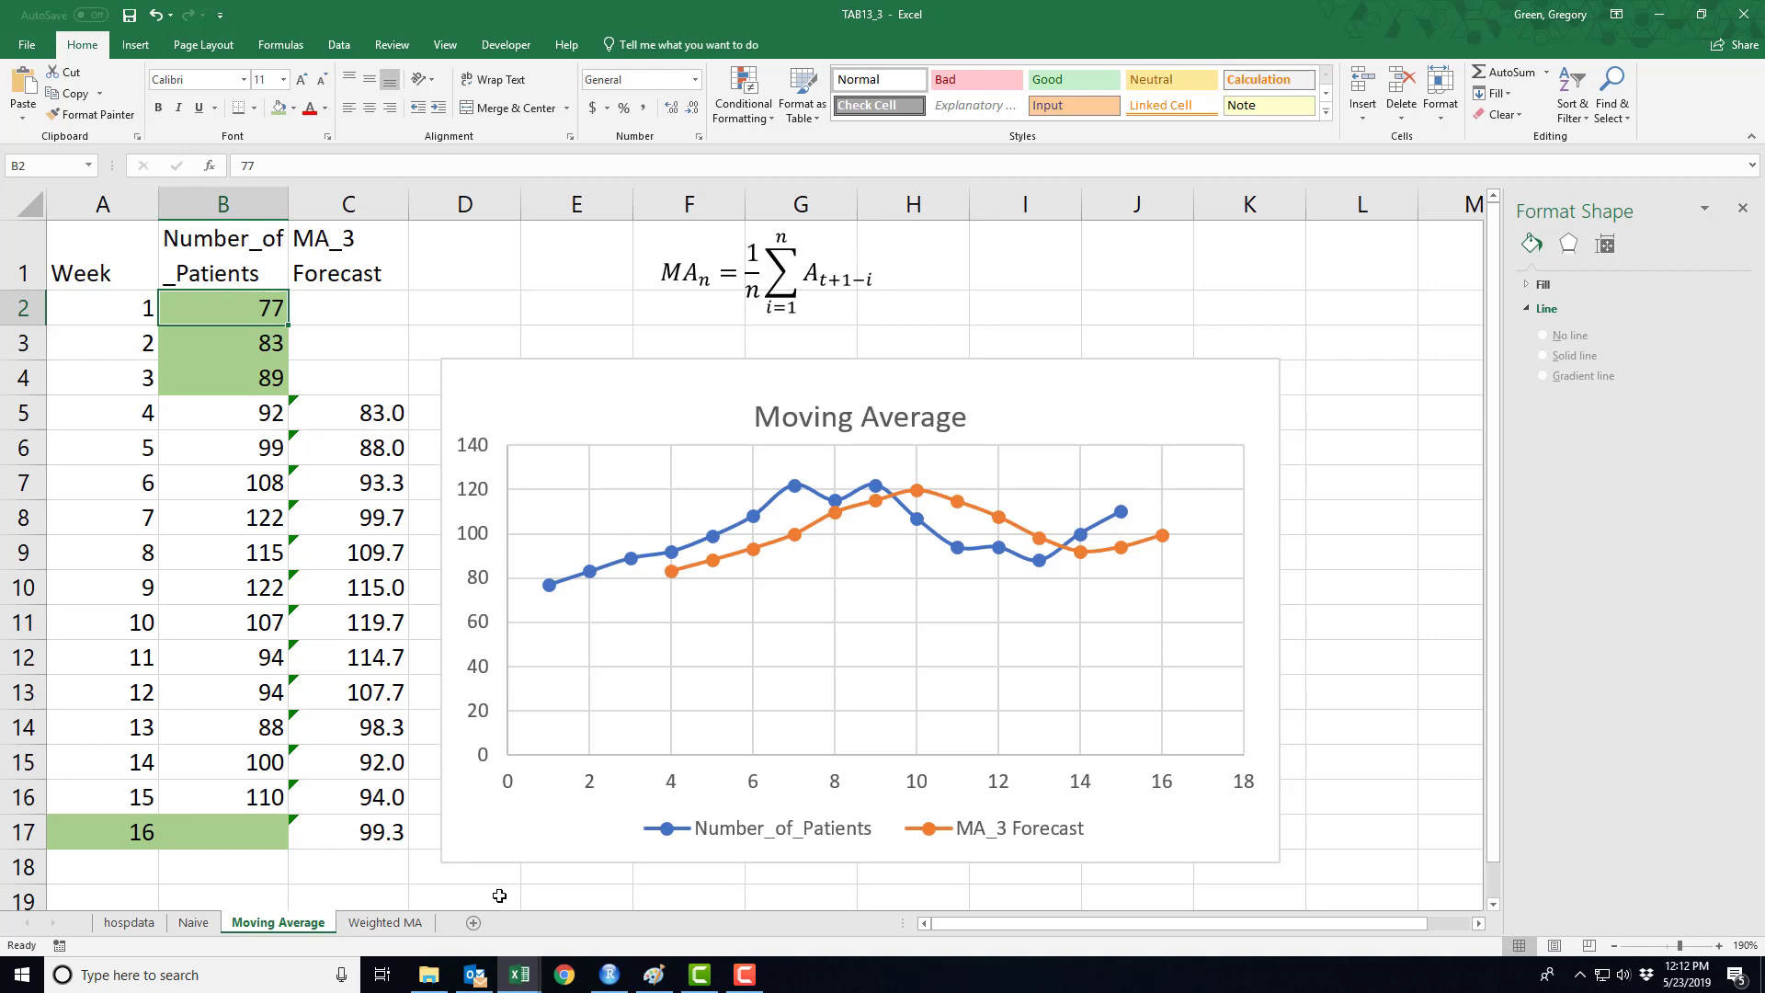
On the Weighted MA sheet, review weights 0.1, 0.1, 0.8 in D2:D4 and select C5
click(403, 926)
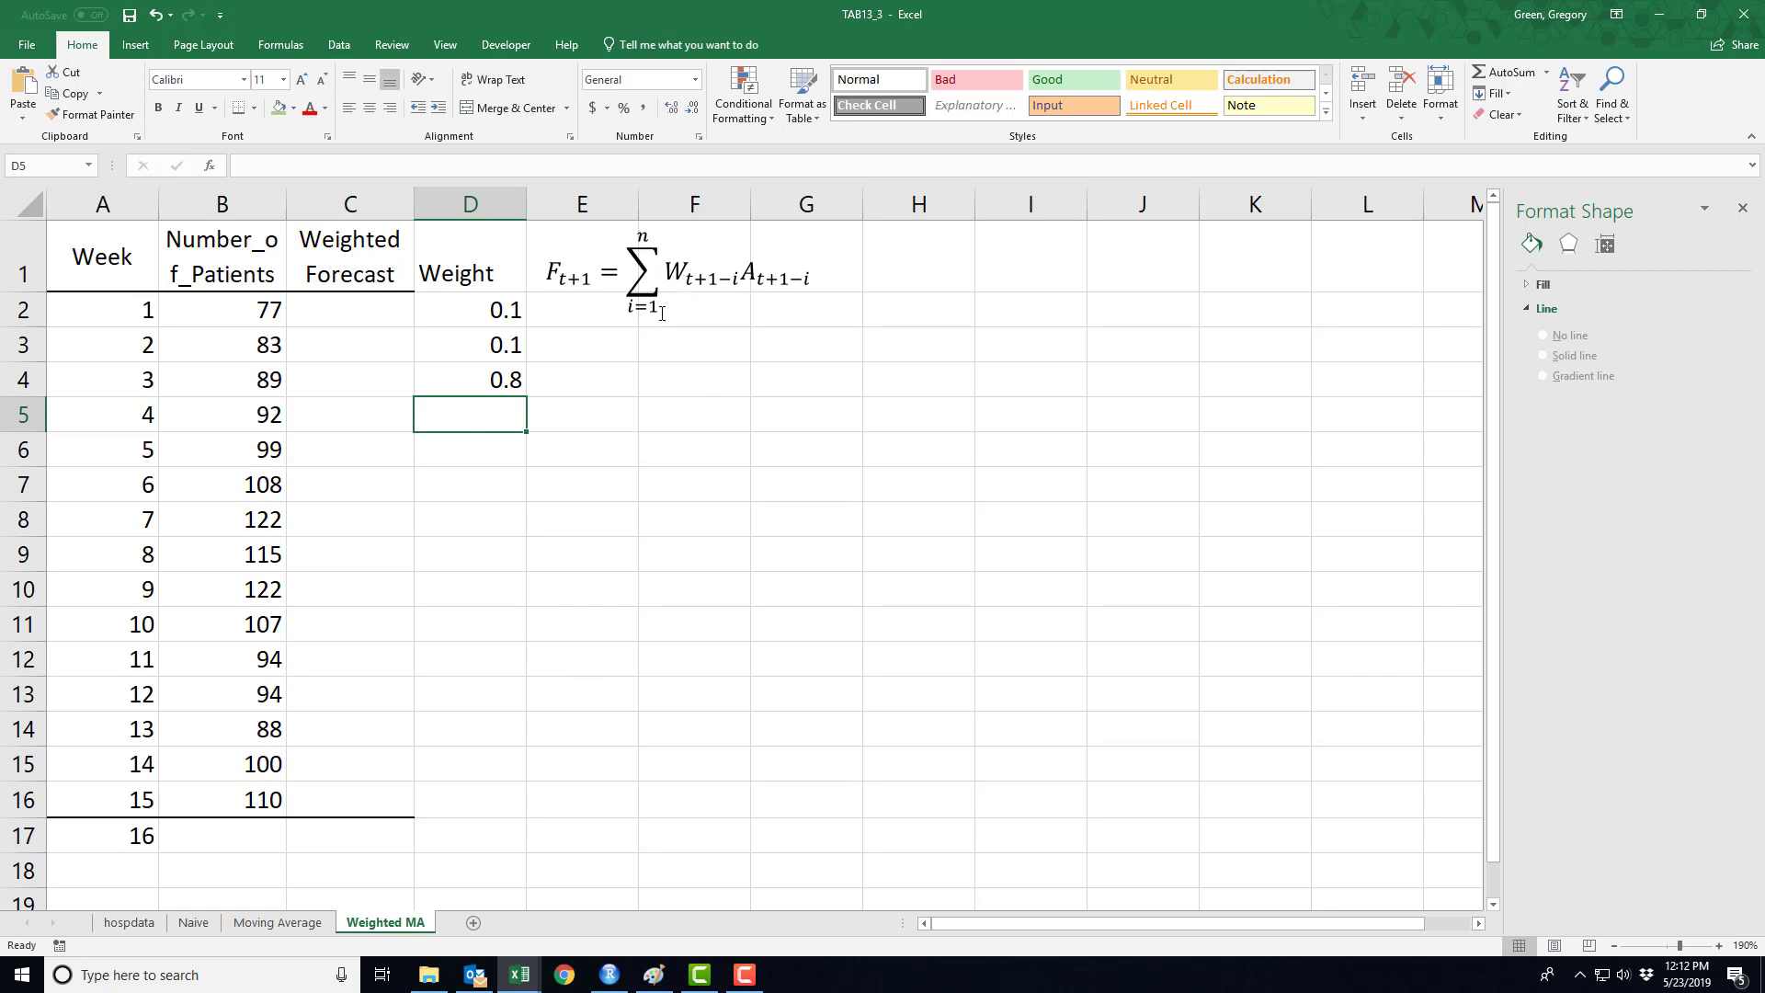
drag(490, 312, 472, 386)
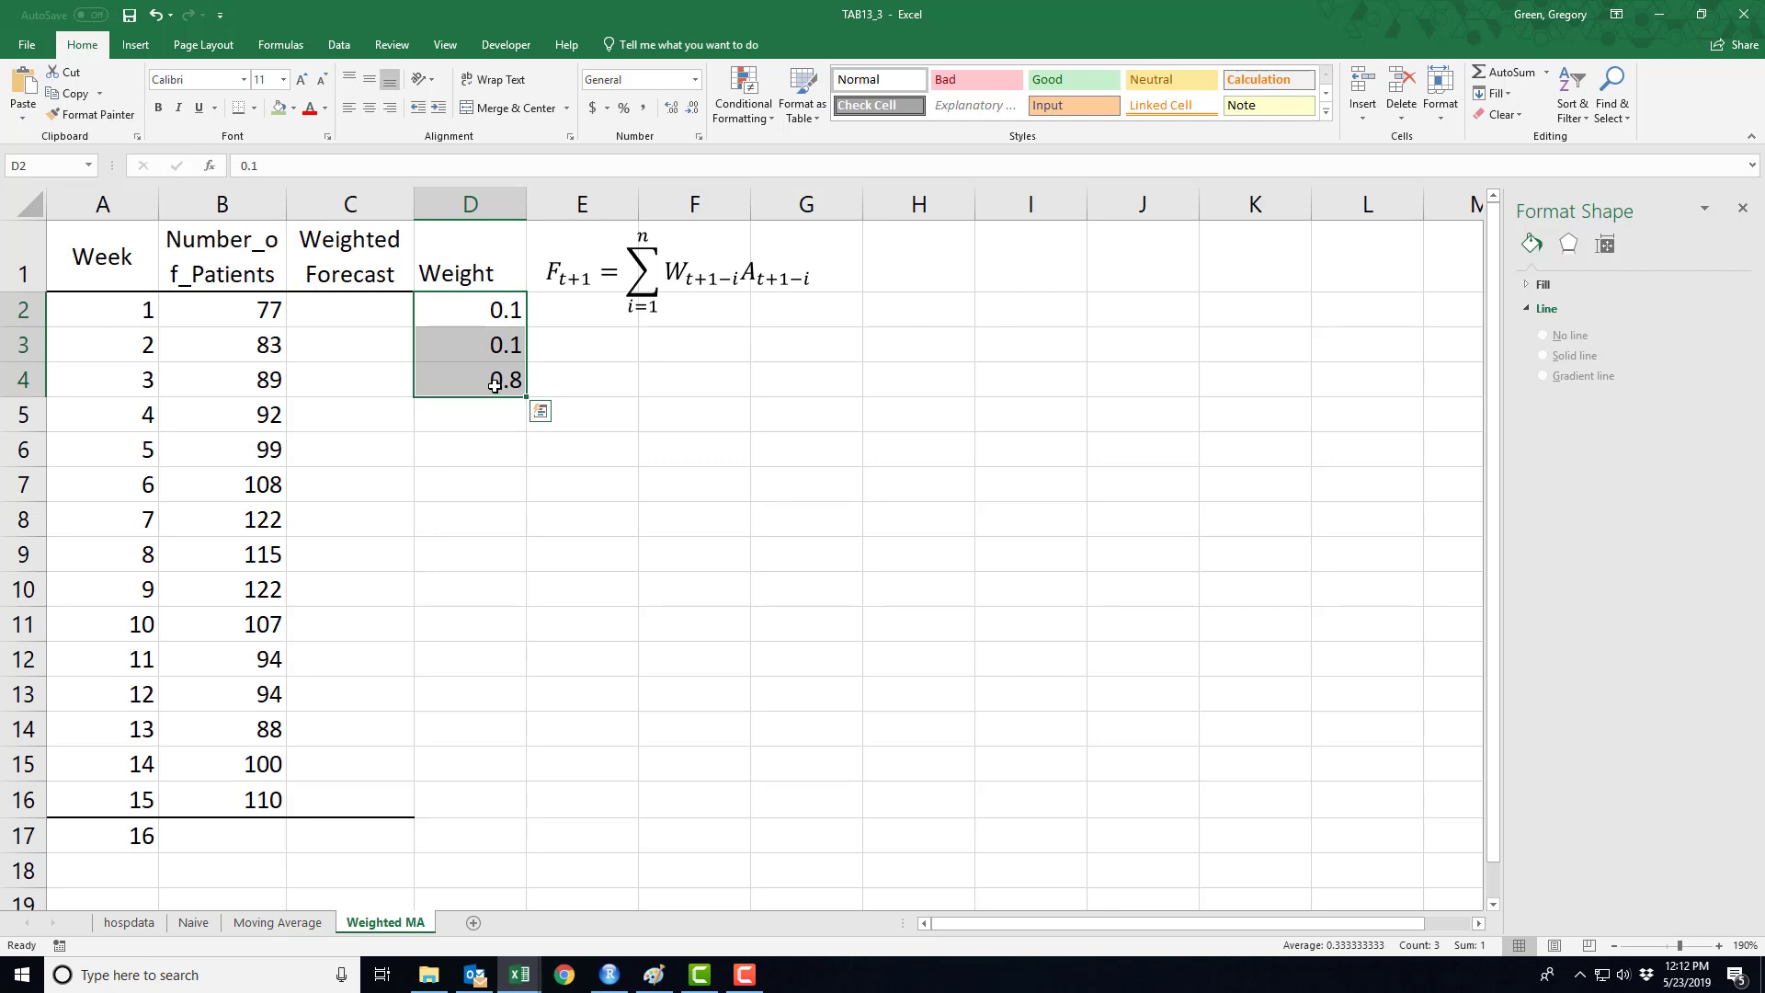
click(495, 386)
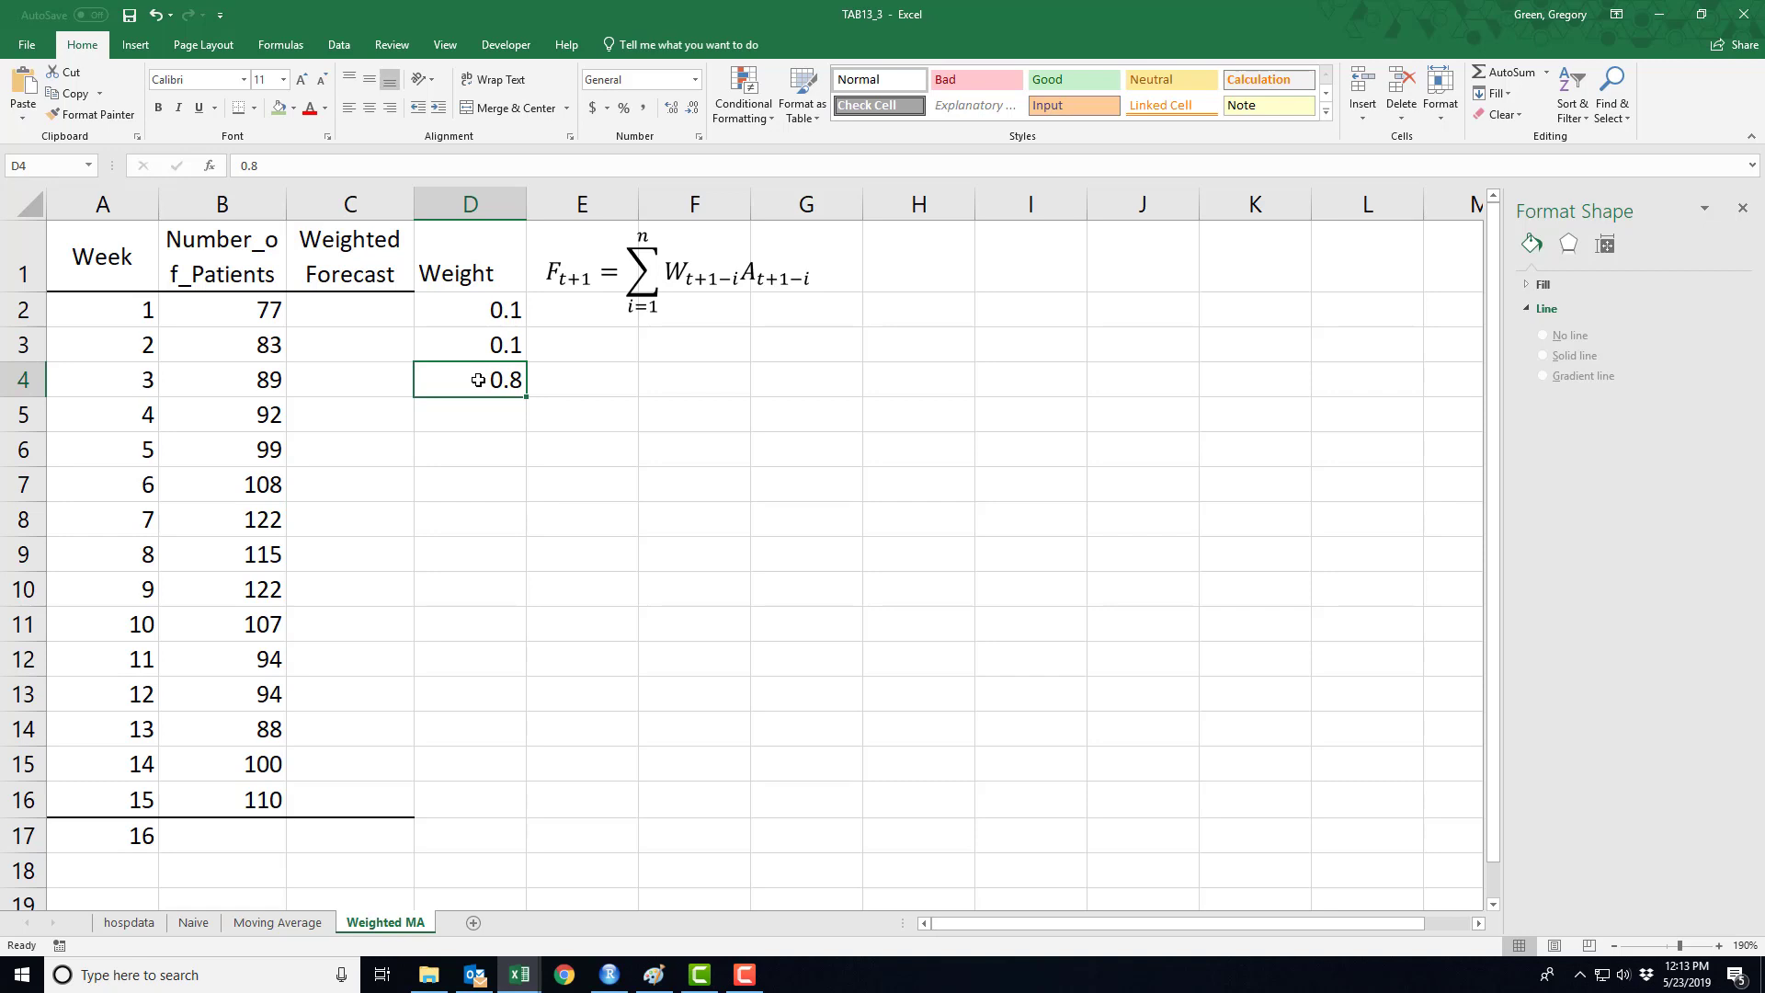
click(366, 415)
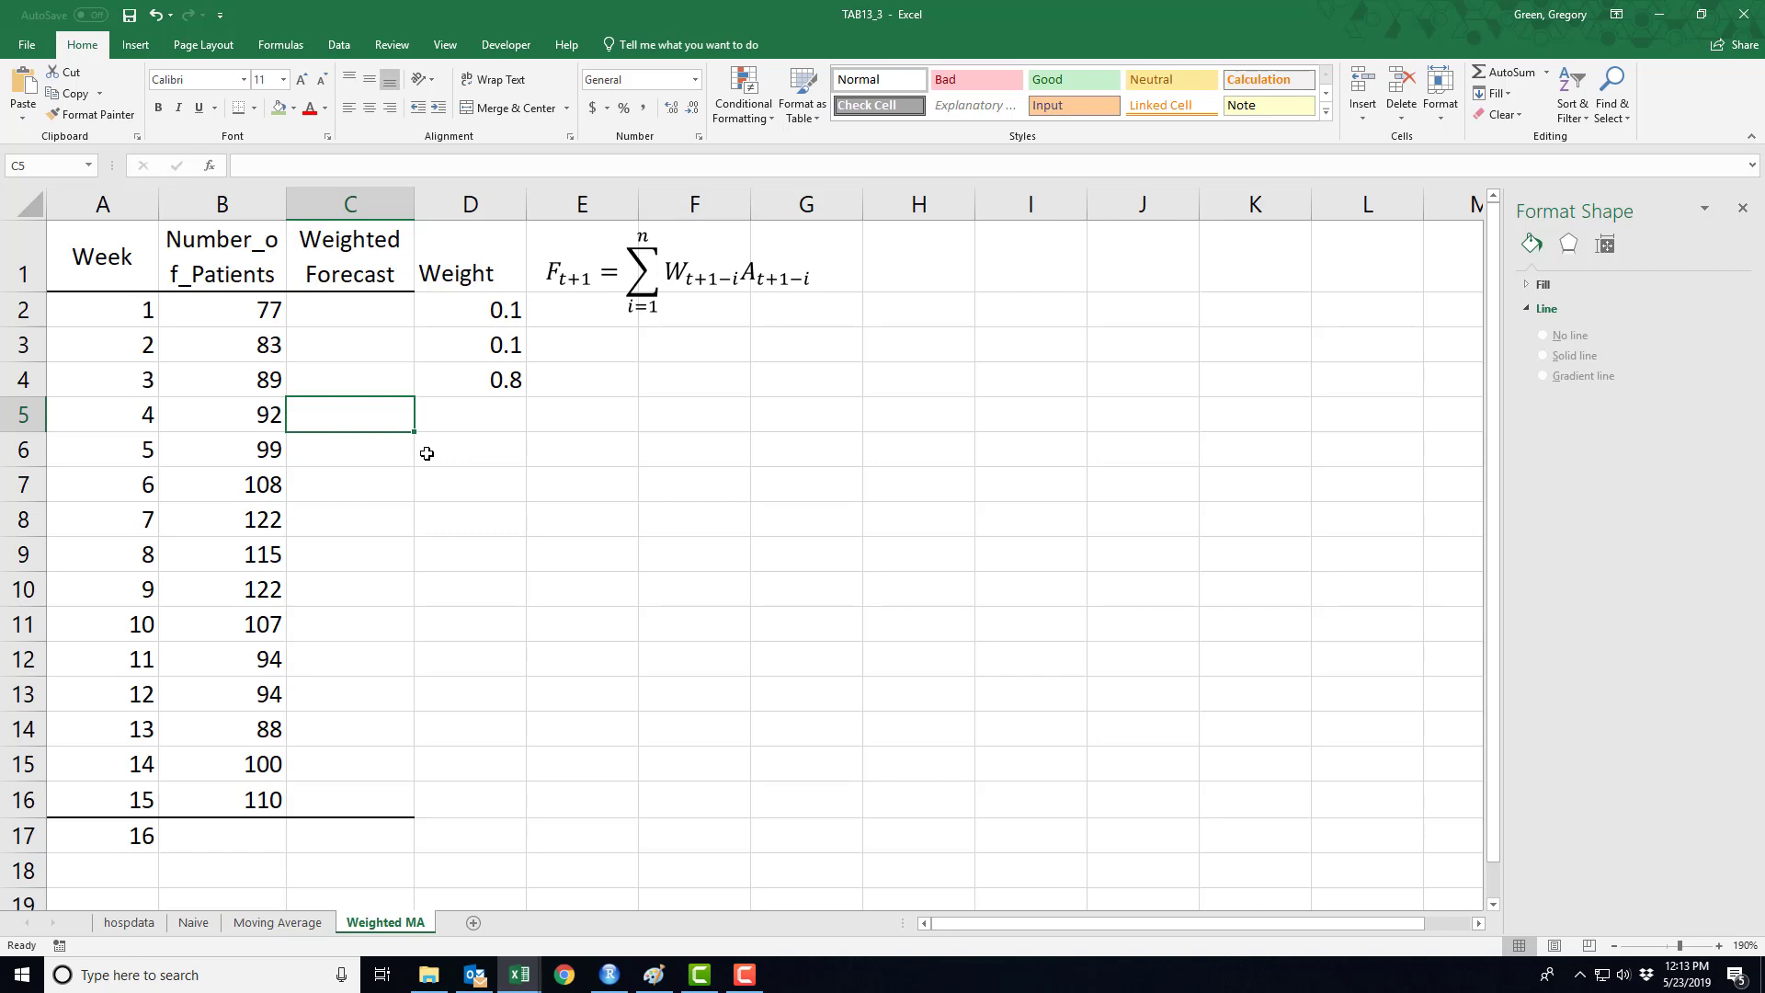
Enter =SUMPRODUCT(B2:B4,$D$2:$D$4) in C5, giving a week-4 forecast of 87.2
text(=)
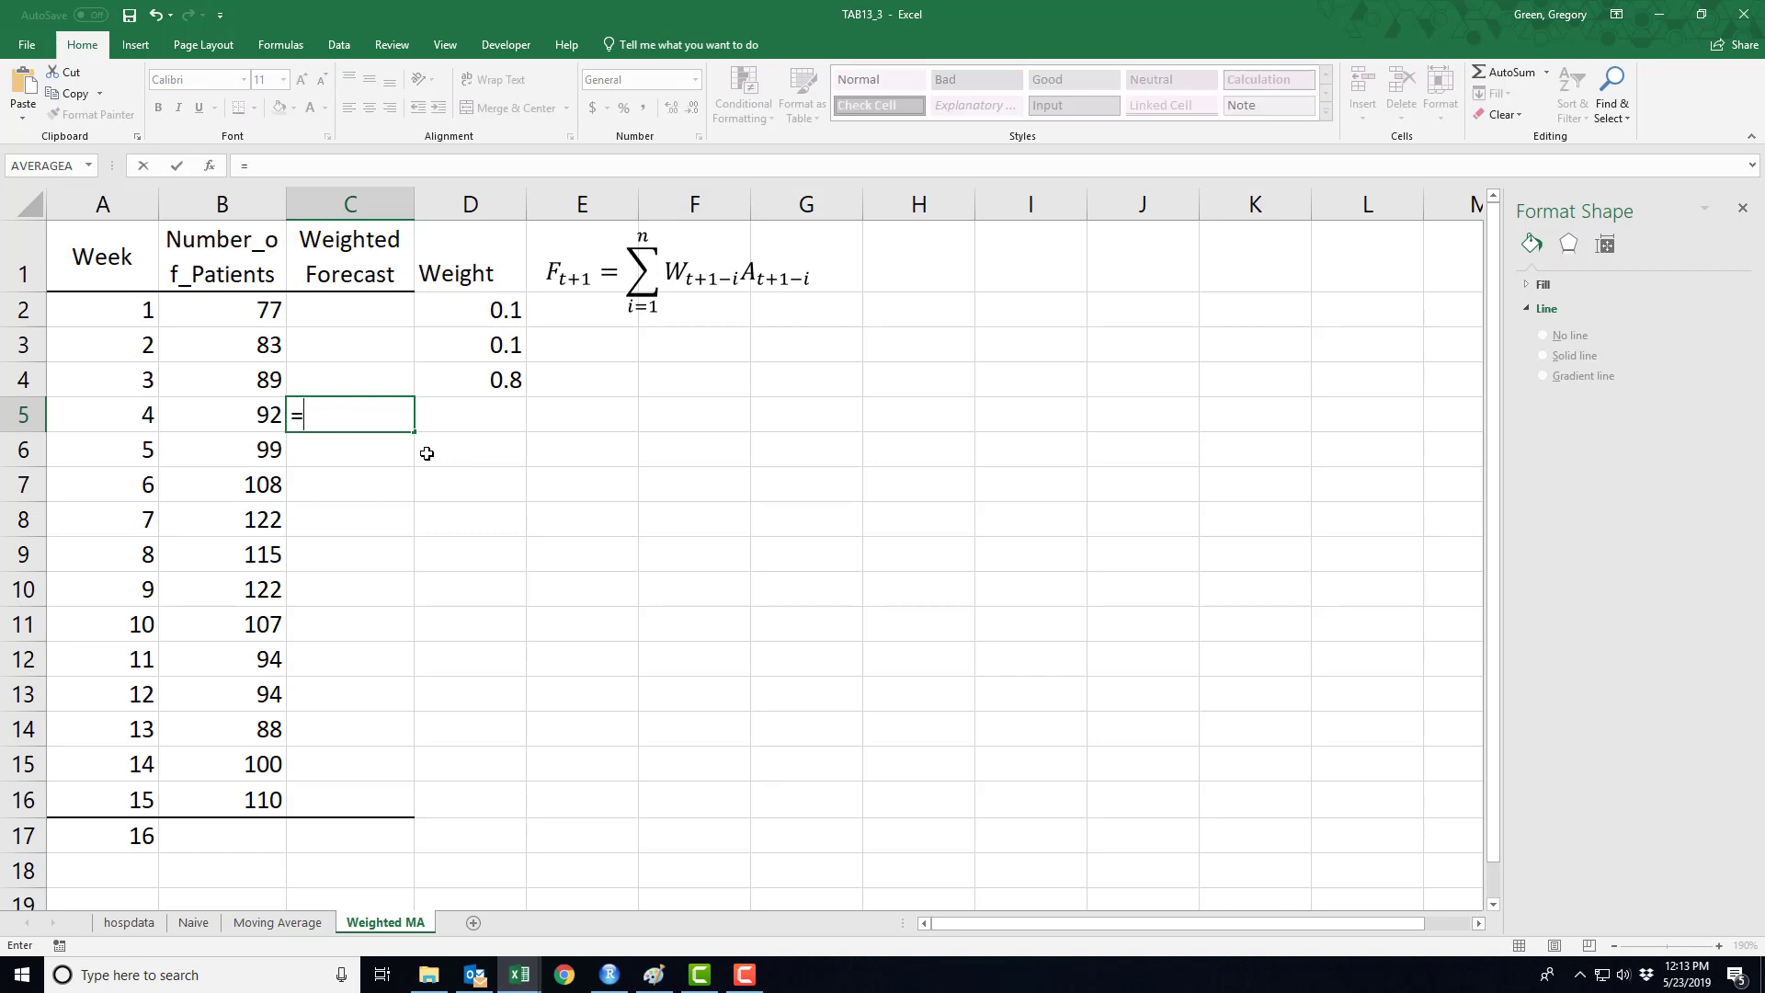
text(sum)
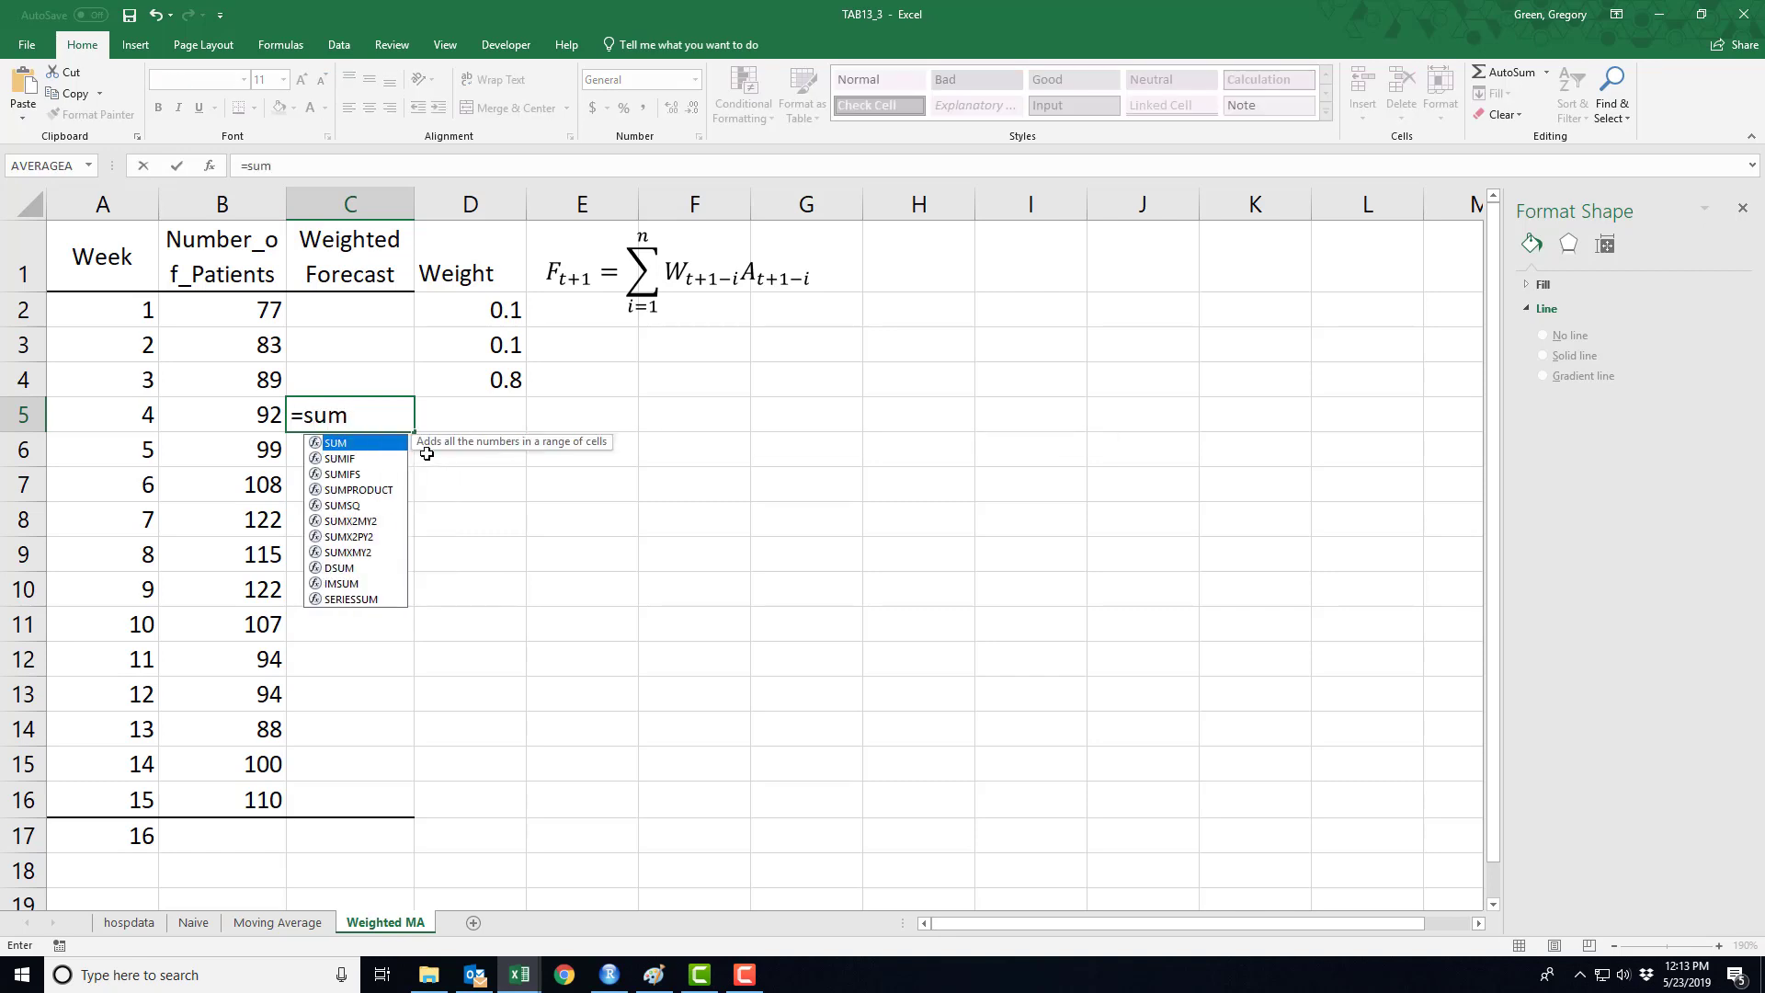
text(product)
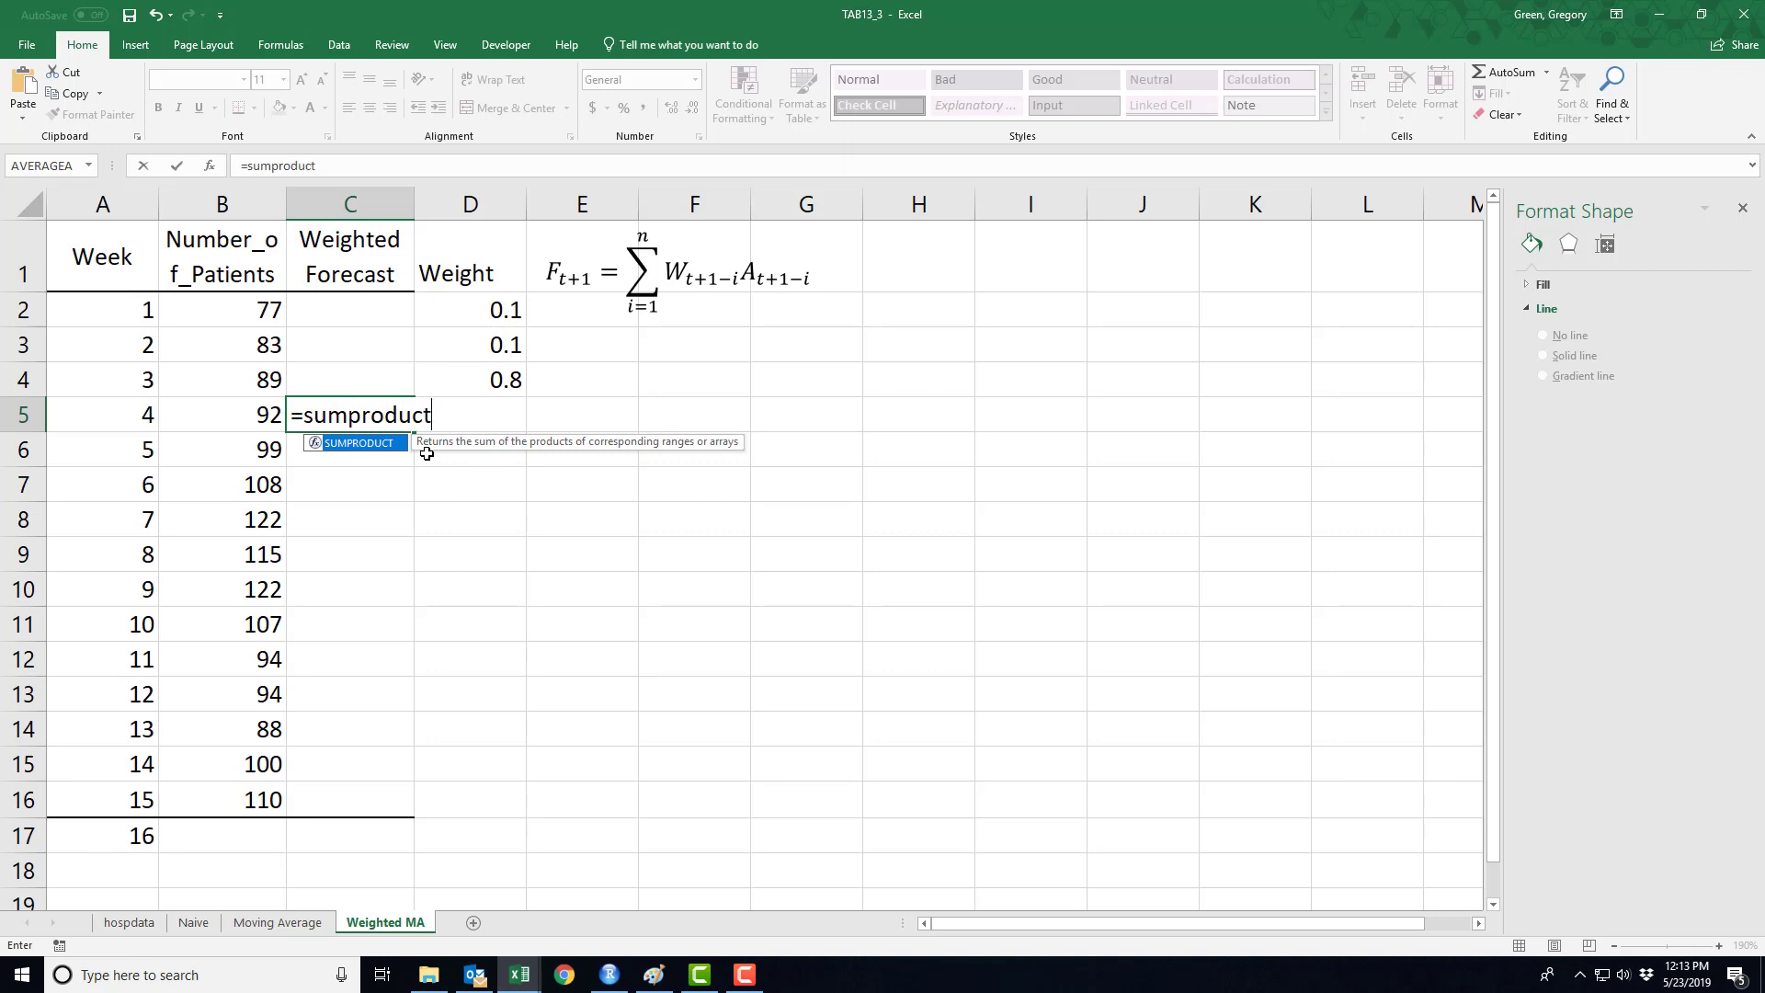
text(()
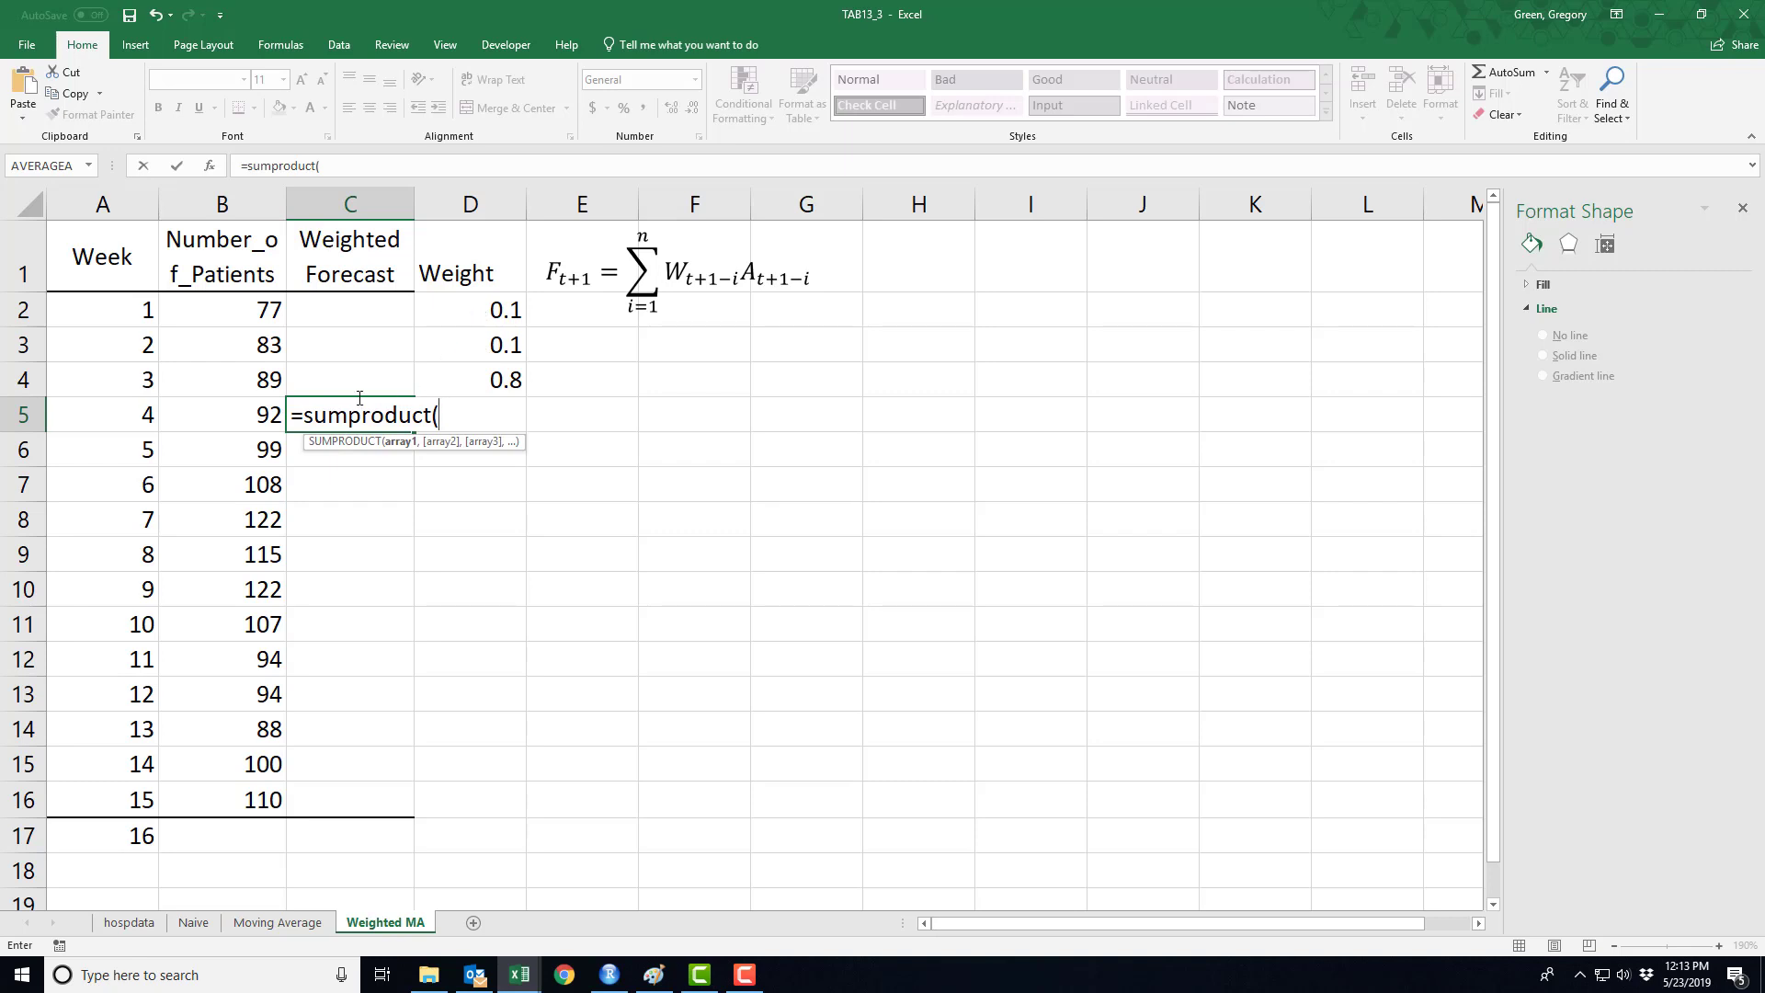
drag(237, 313, 230, 382)
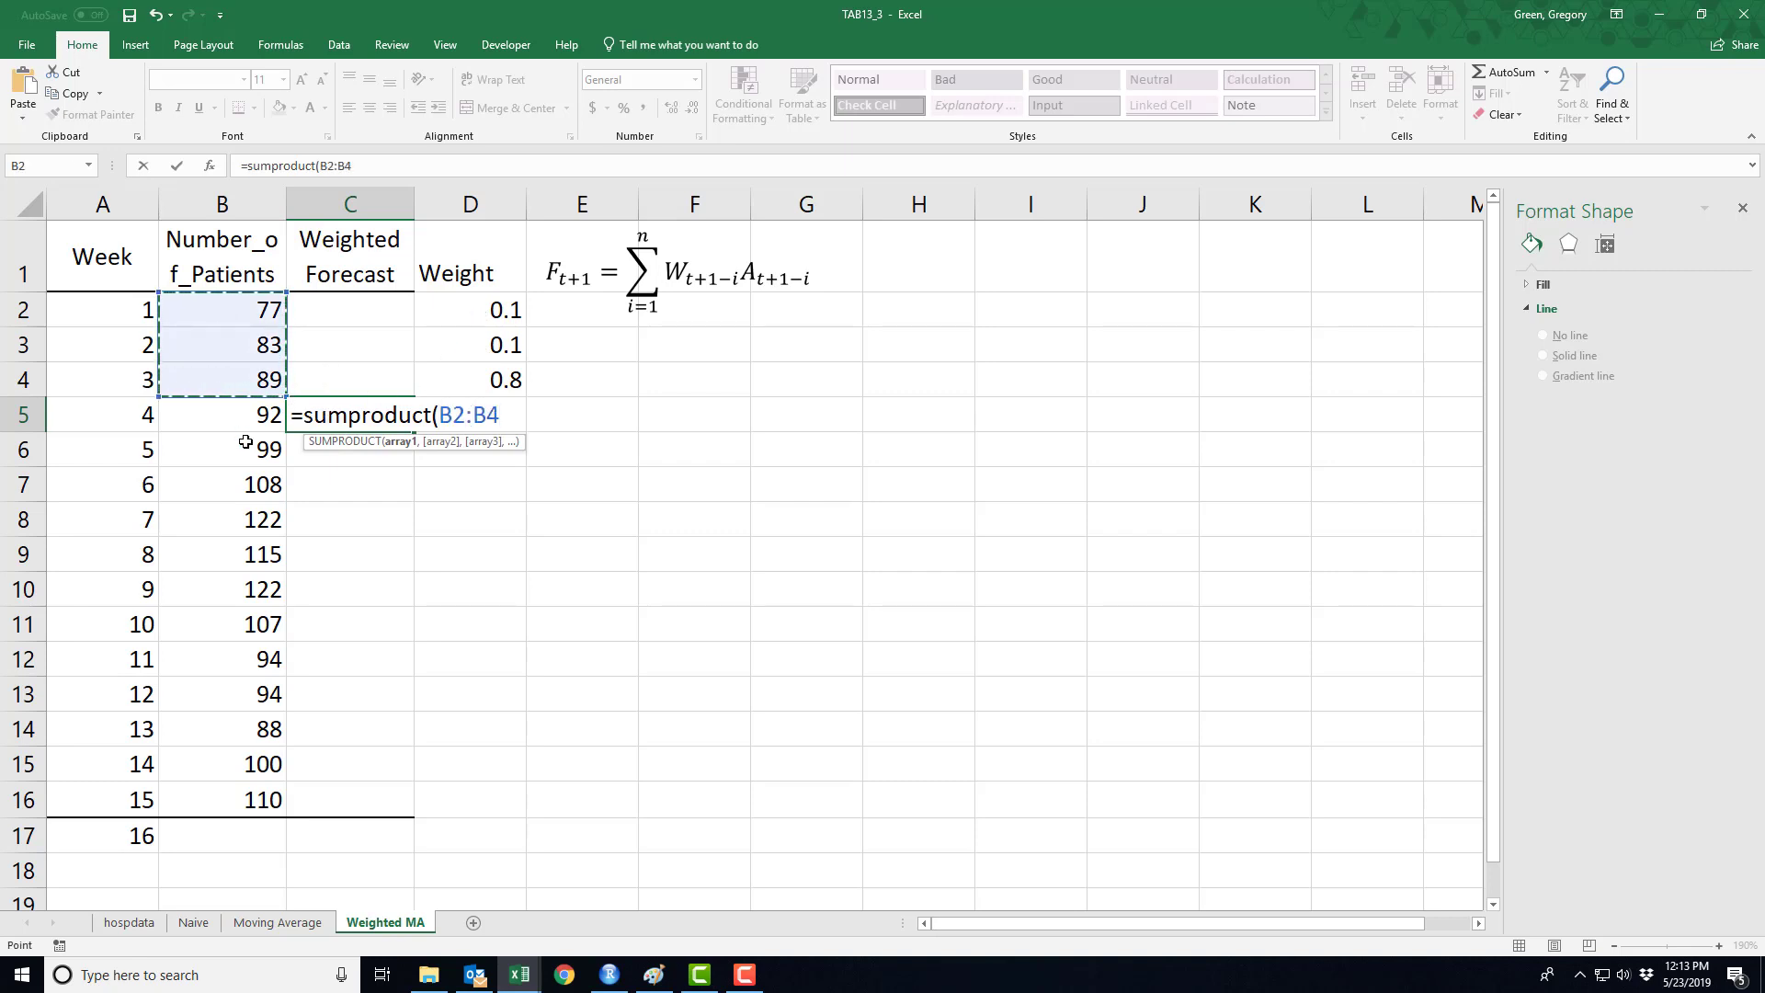
text(,)
drag(467, 310, 458, 369)
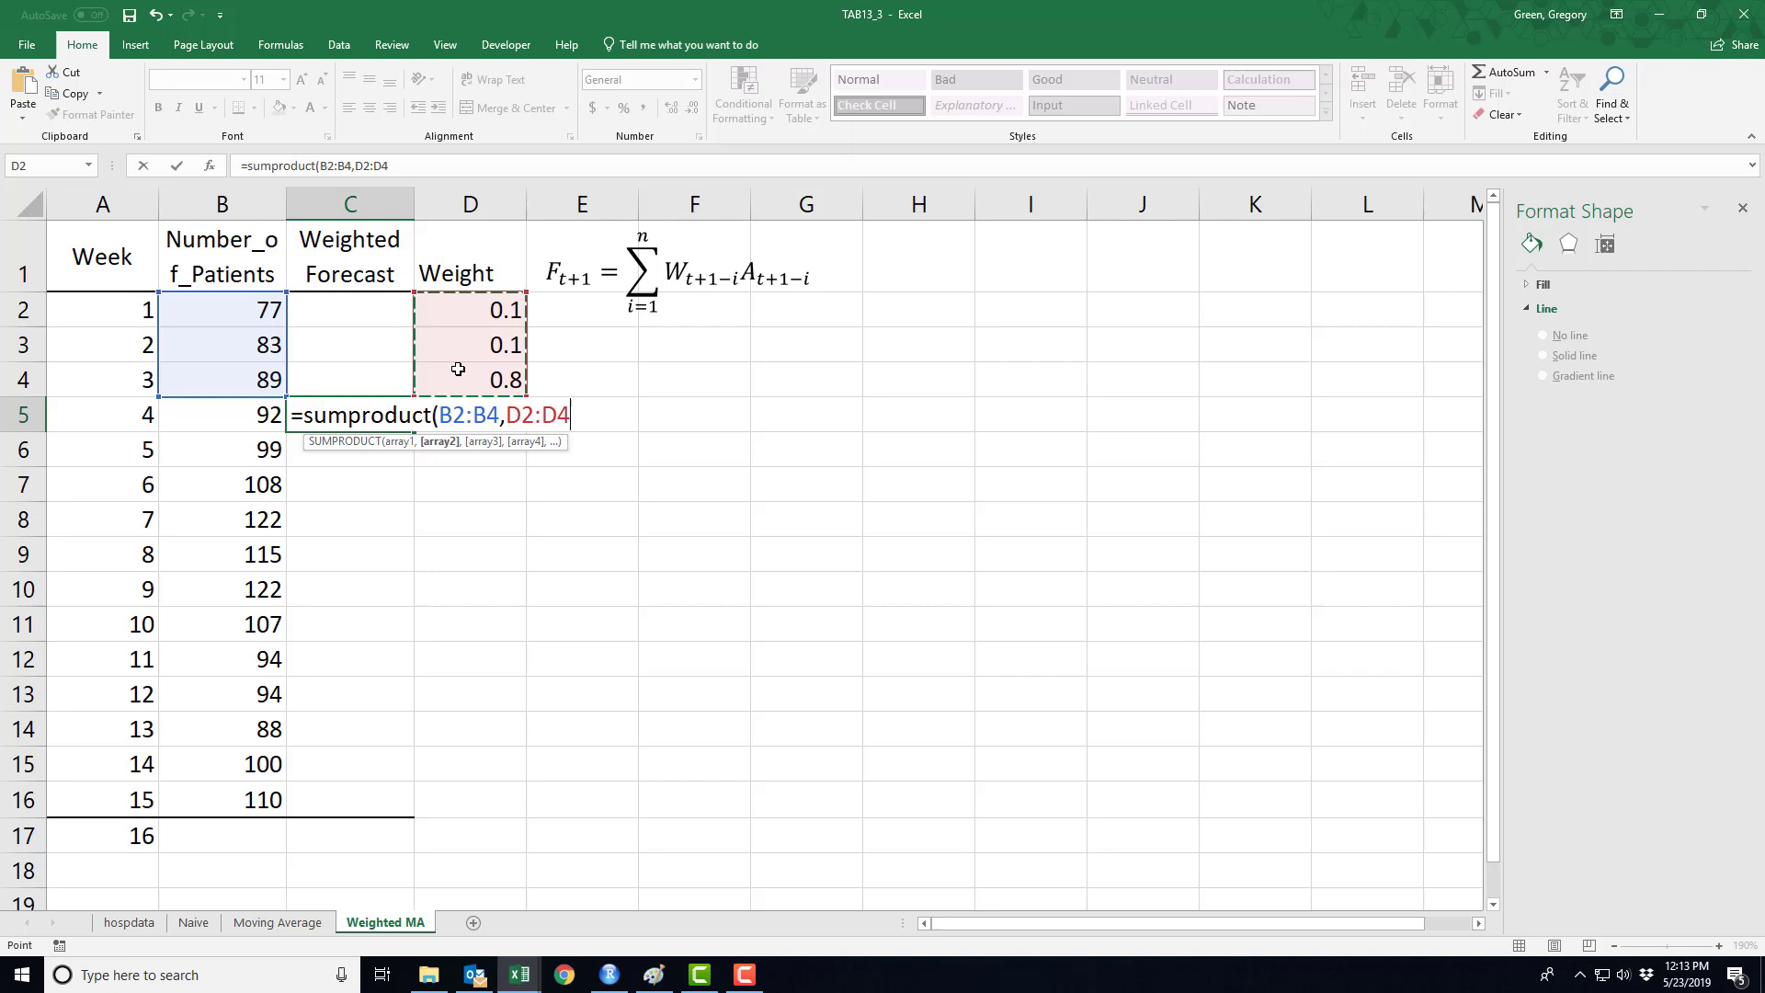
key(F4)
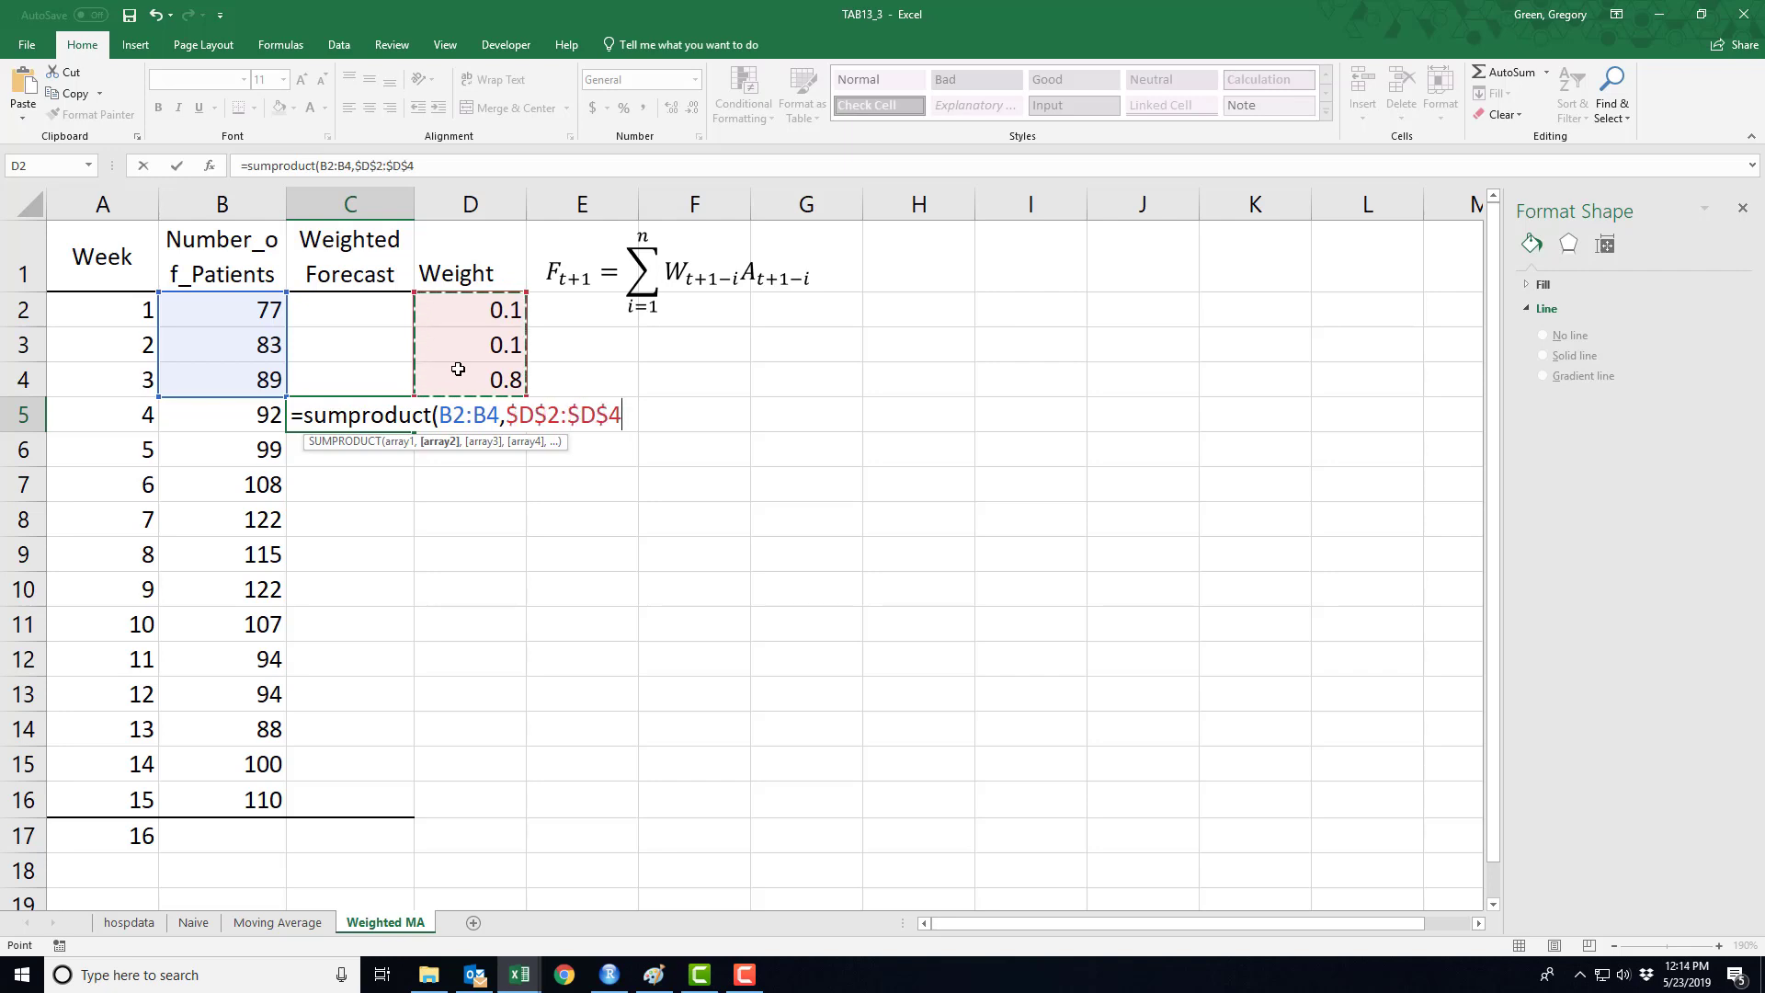
text())
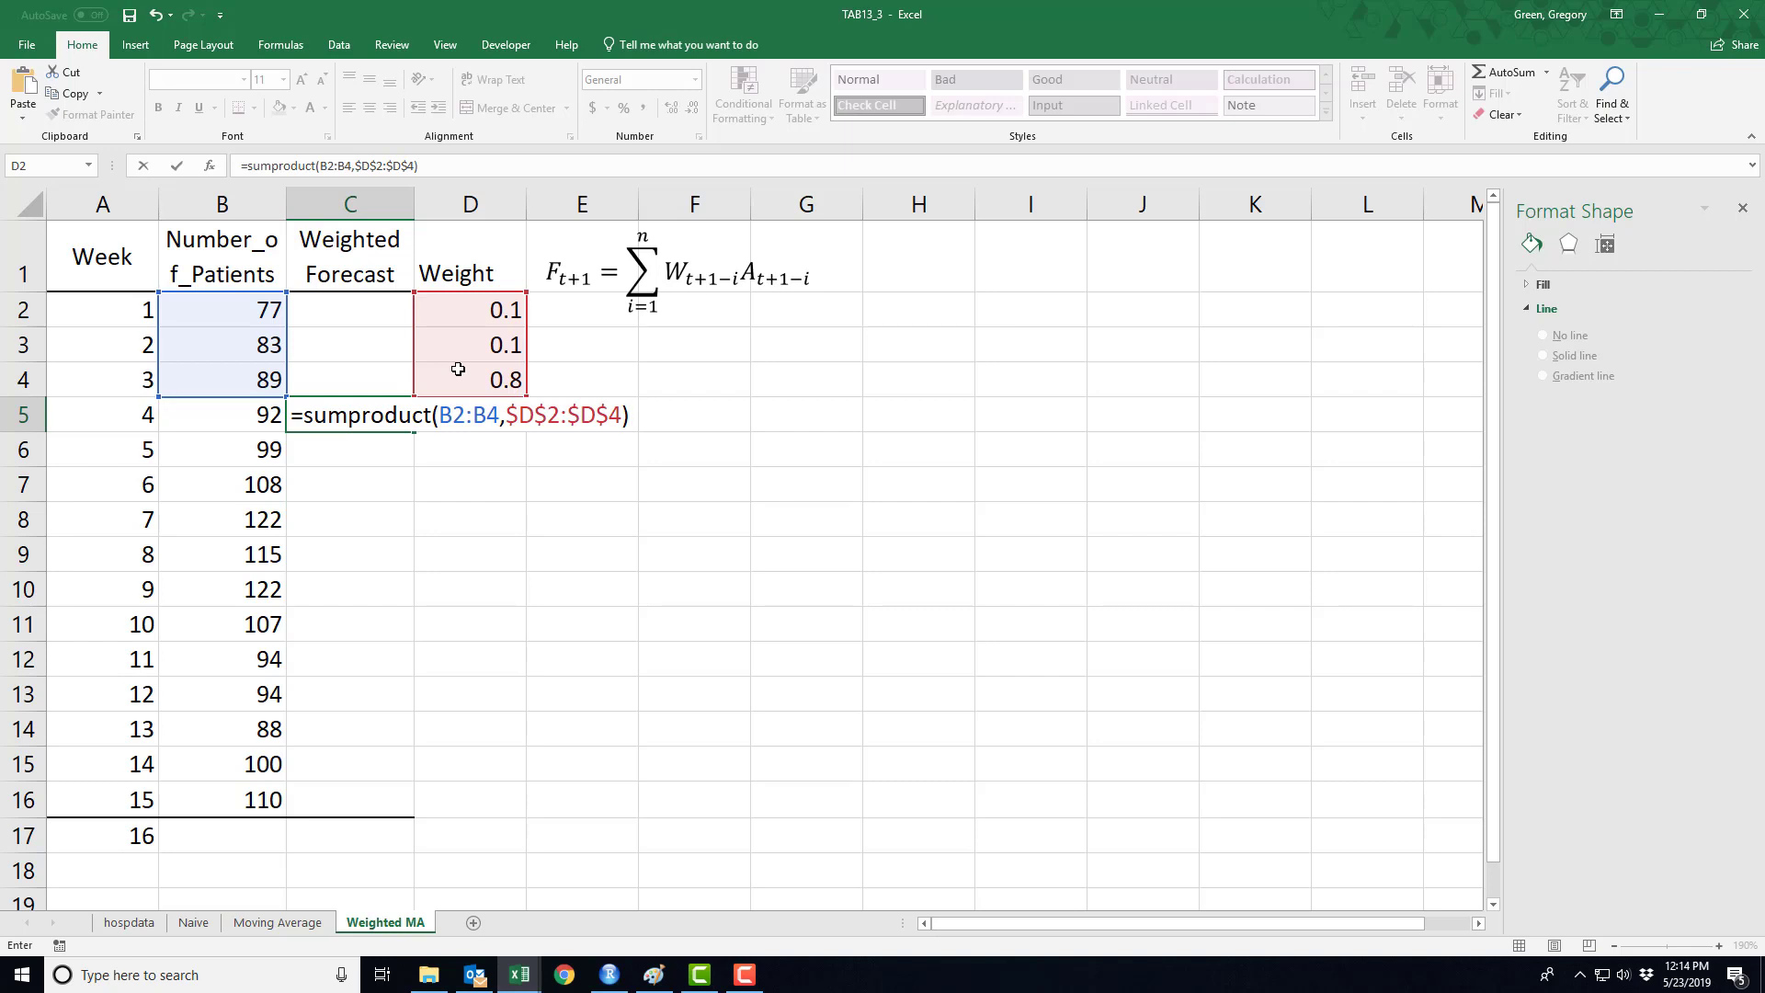
key(Return)
key(Up)
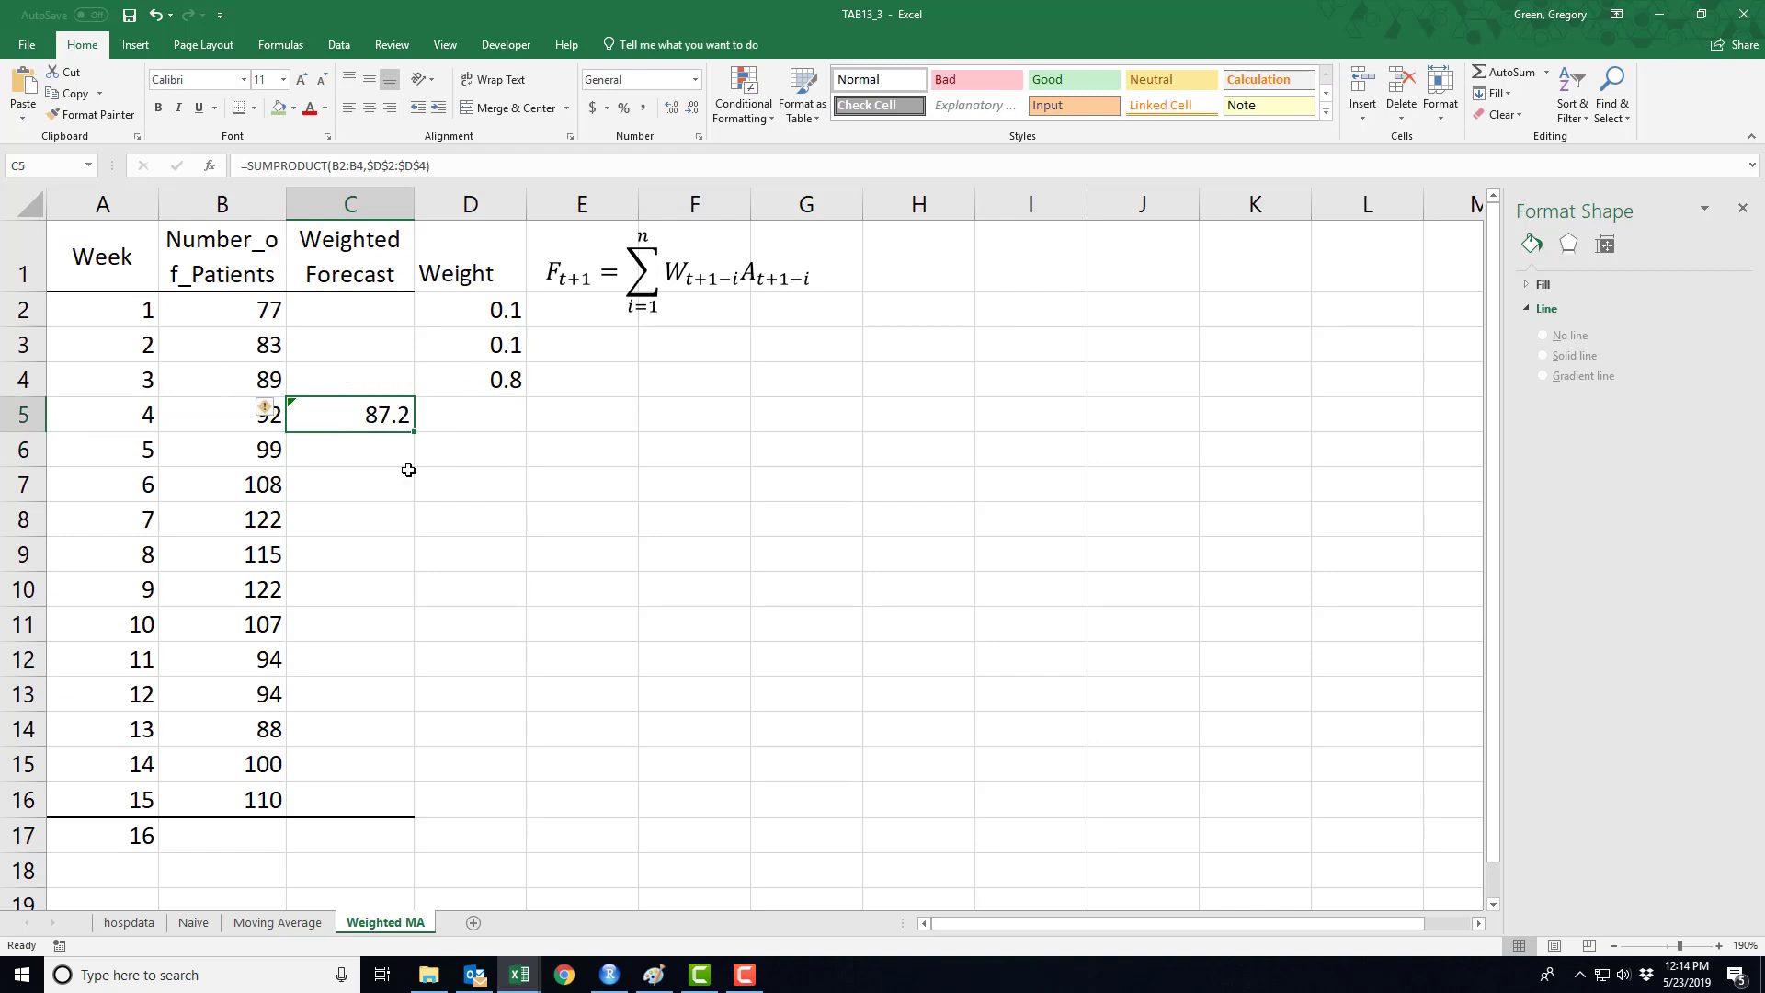
Copy C5's formula into C6, giving =SUMPRODUCT(B3:B5,$D$2:$D$4) = 90.8
double_click(405, 421)
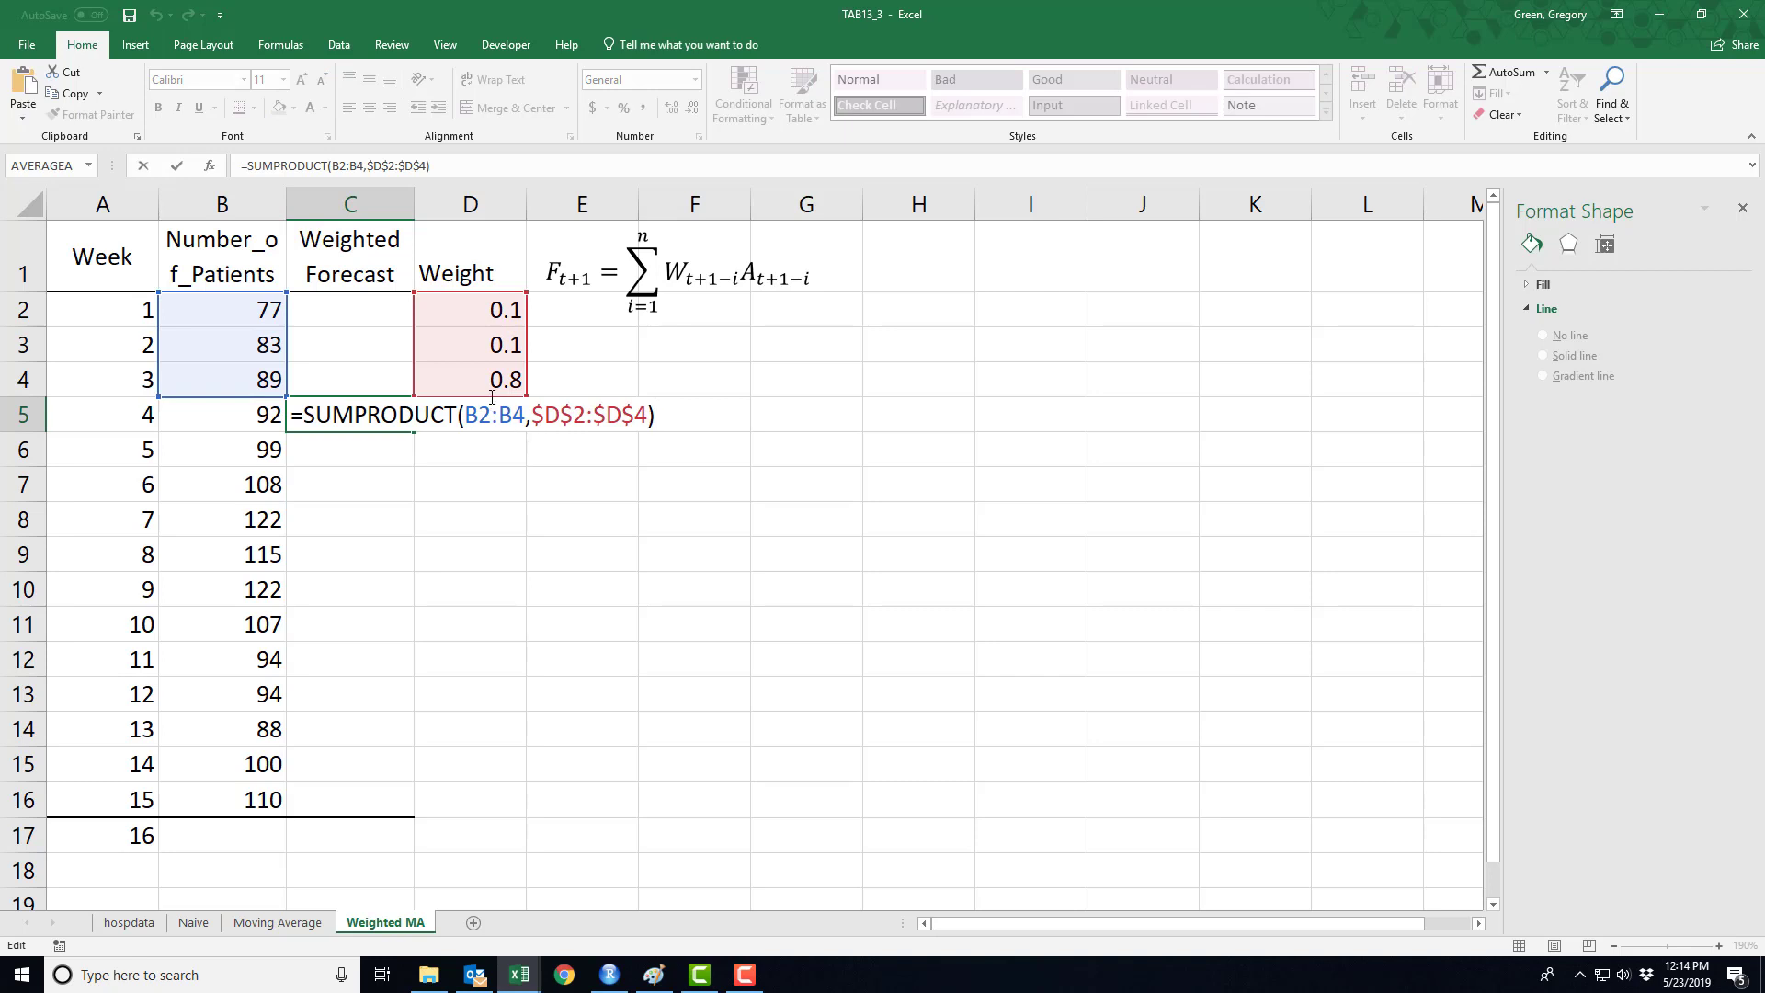
key(ctrl+Return)
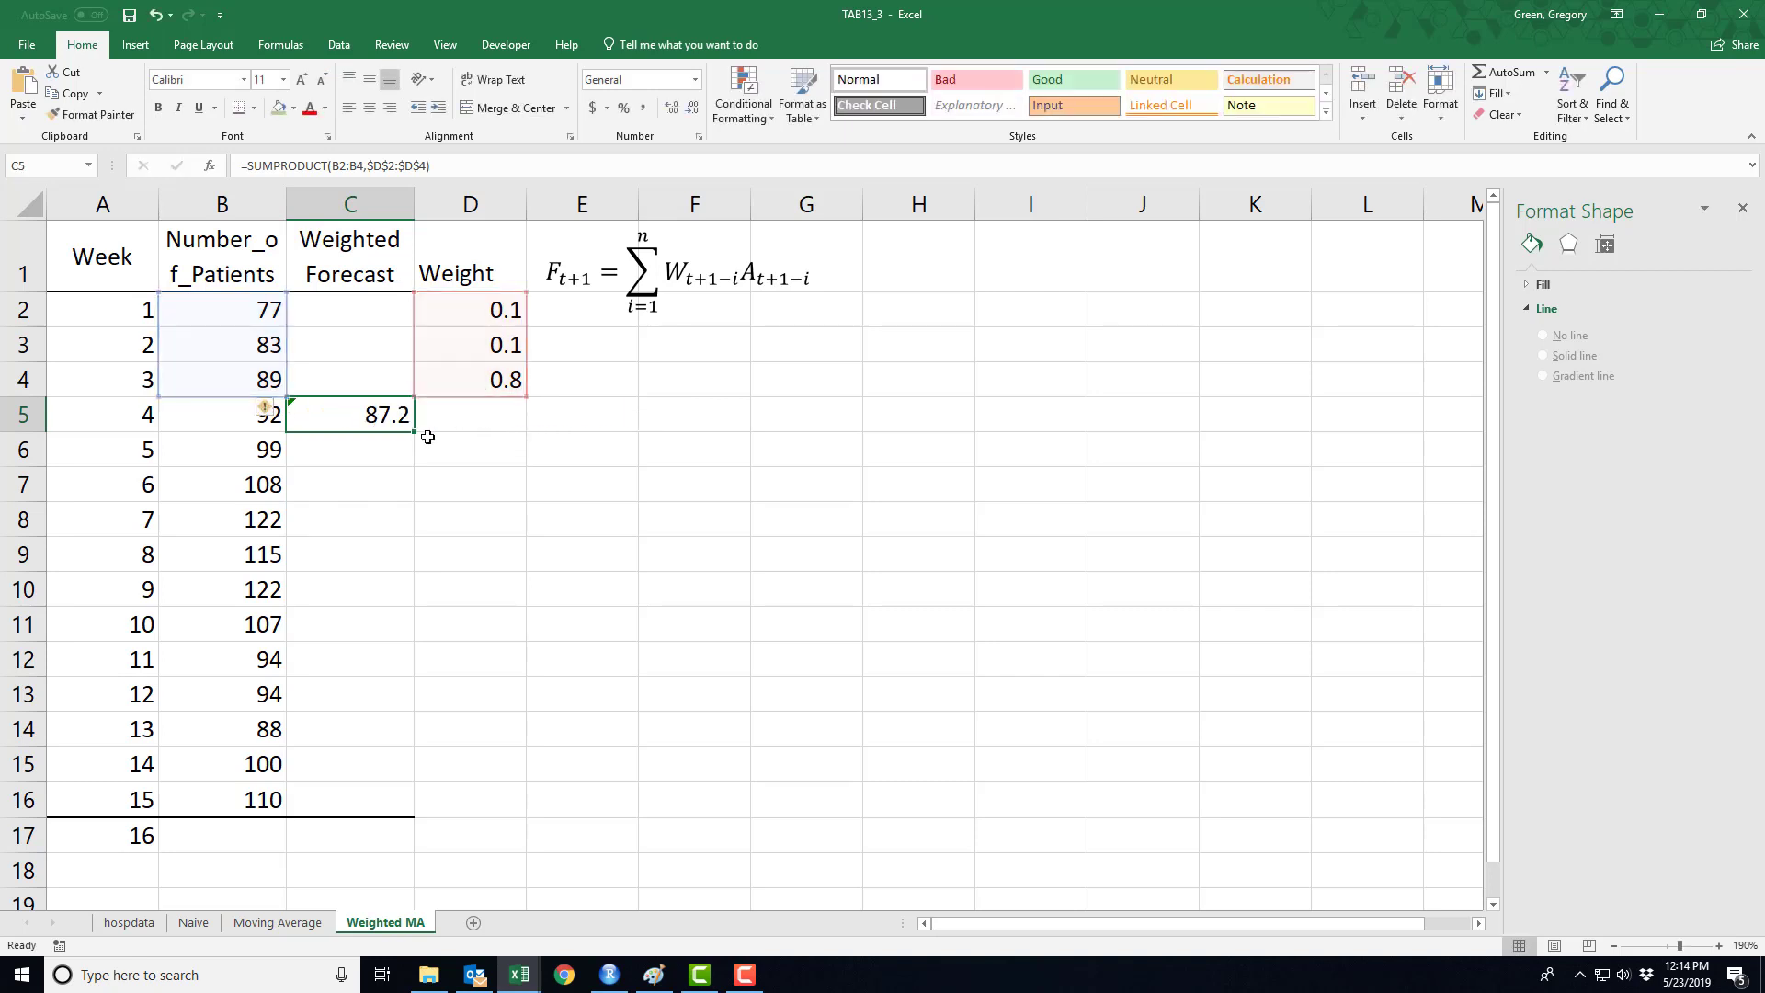
drag(413, 432, 410, 473)
key(F2)
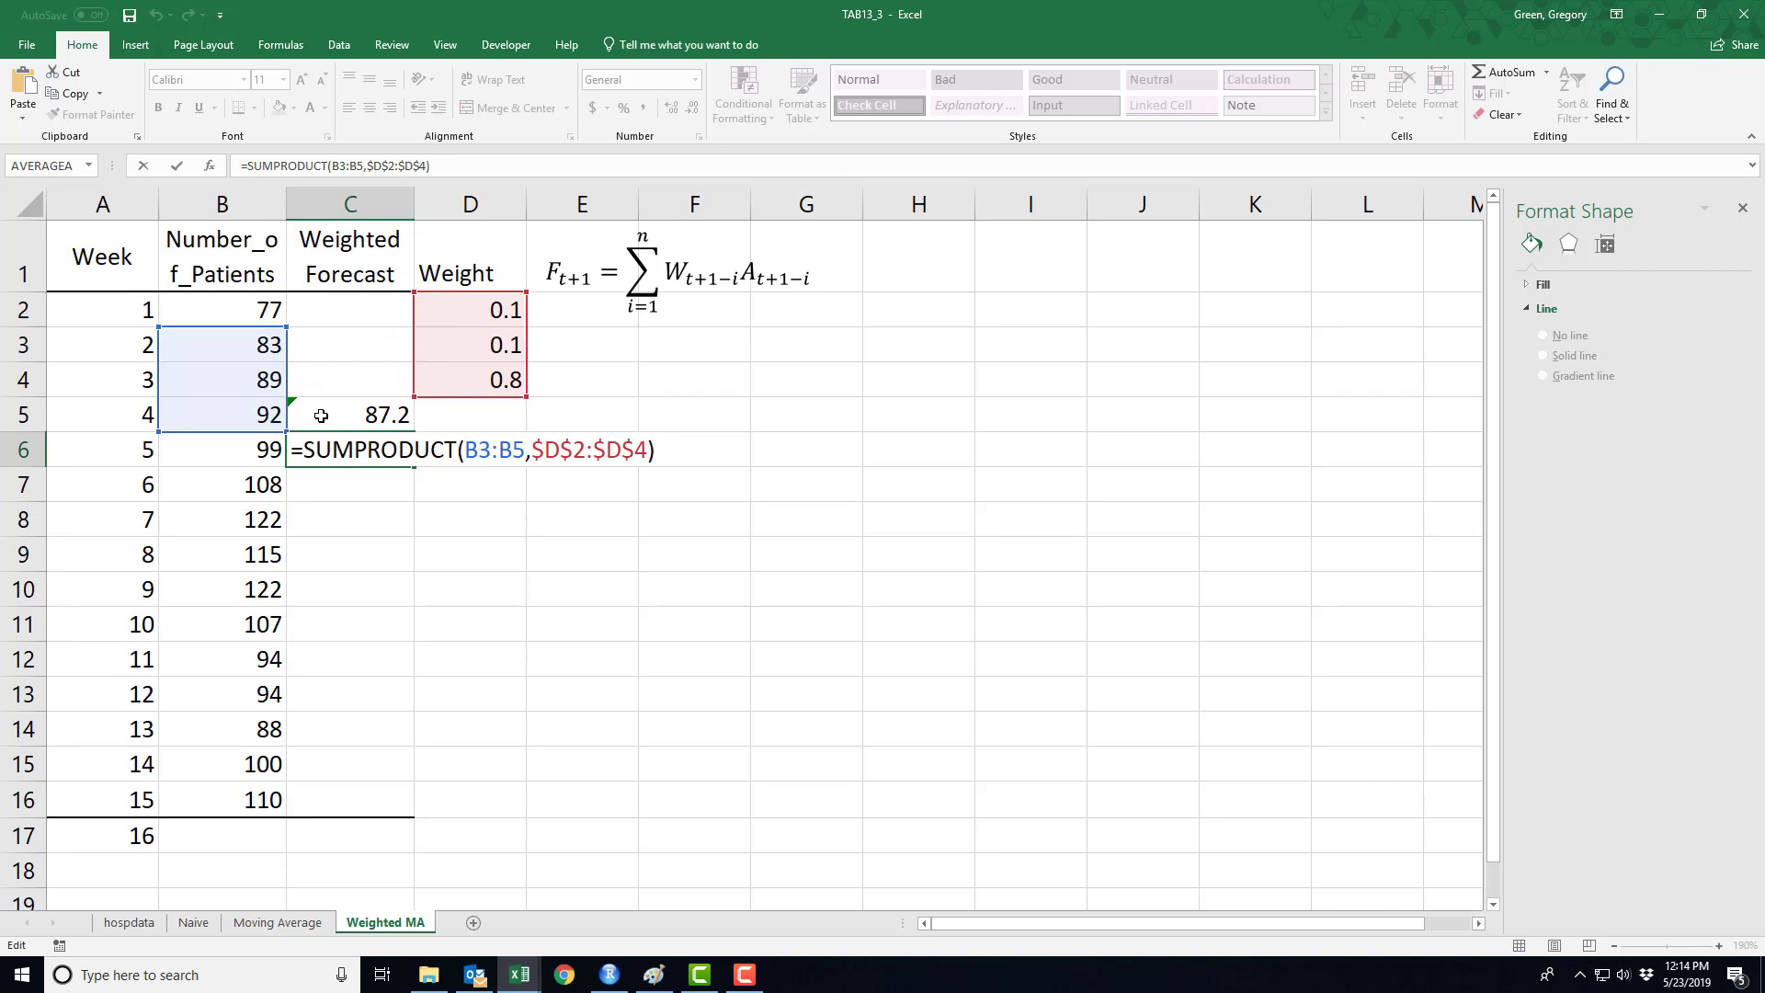
key(Return)
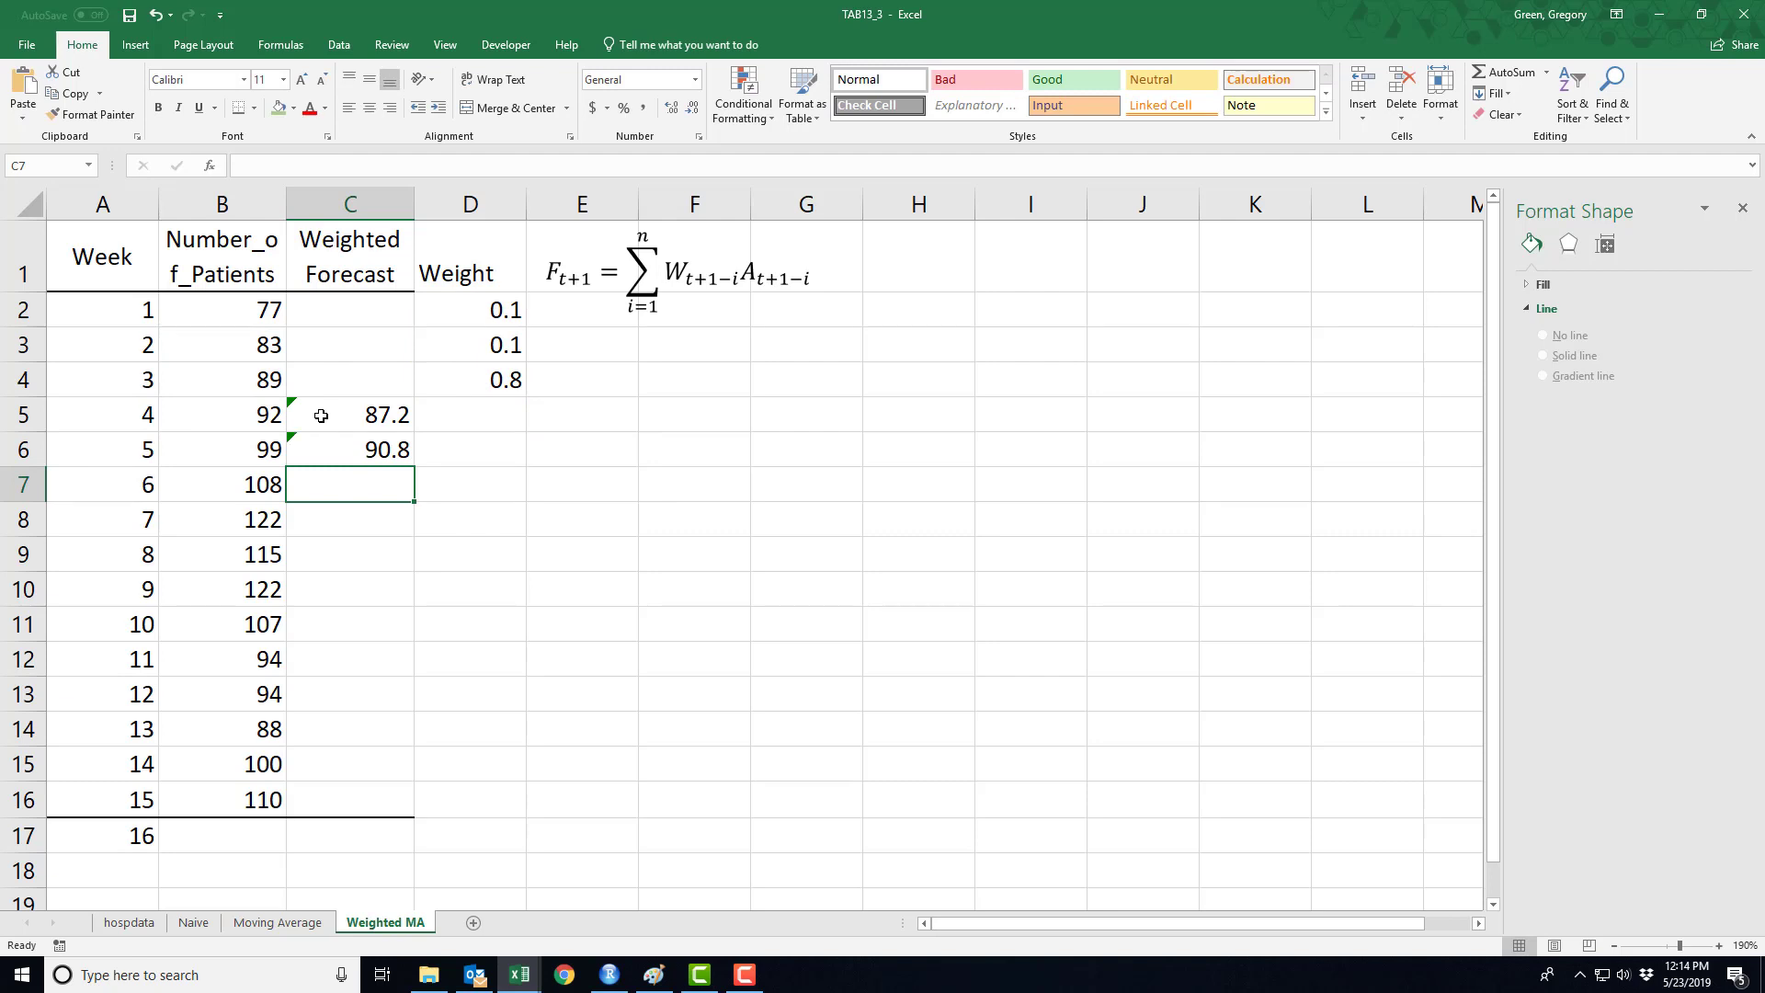
Fill C6's forecast formula down to C17, ending at 106.8 for week 16
click(342, 456)
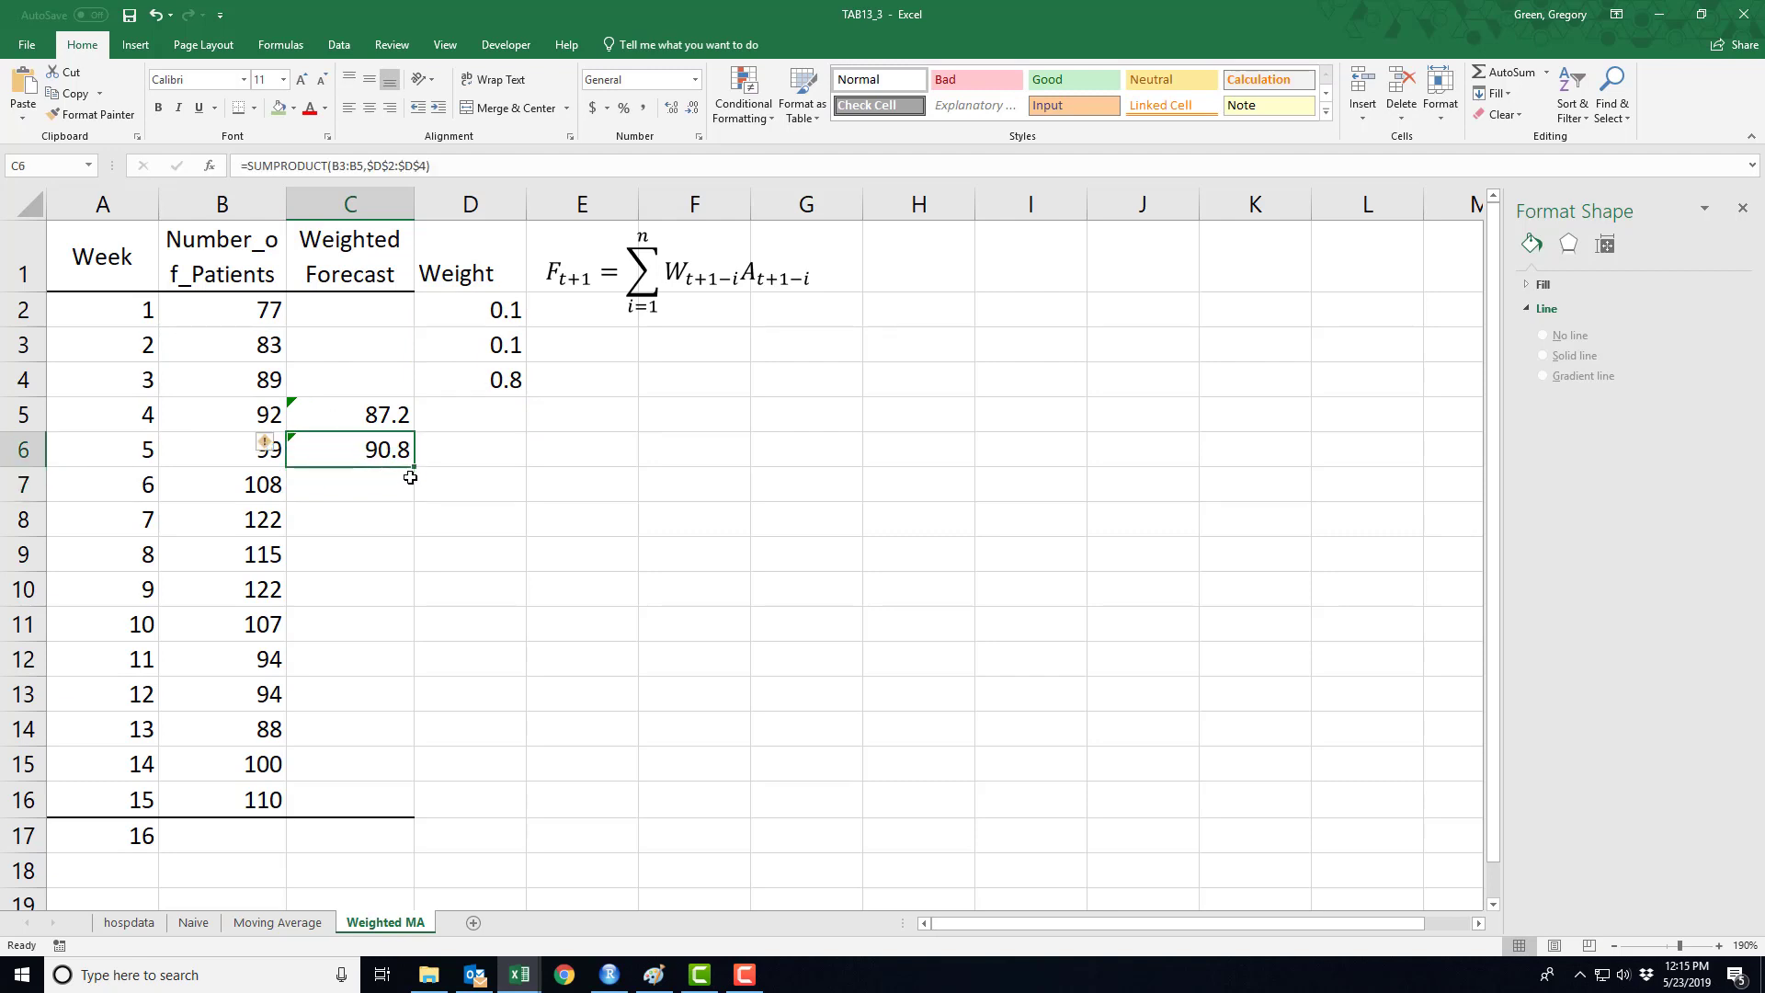
double_click(414, 468)
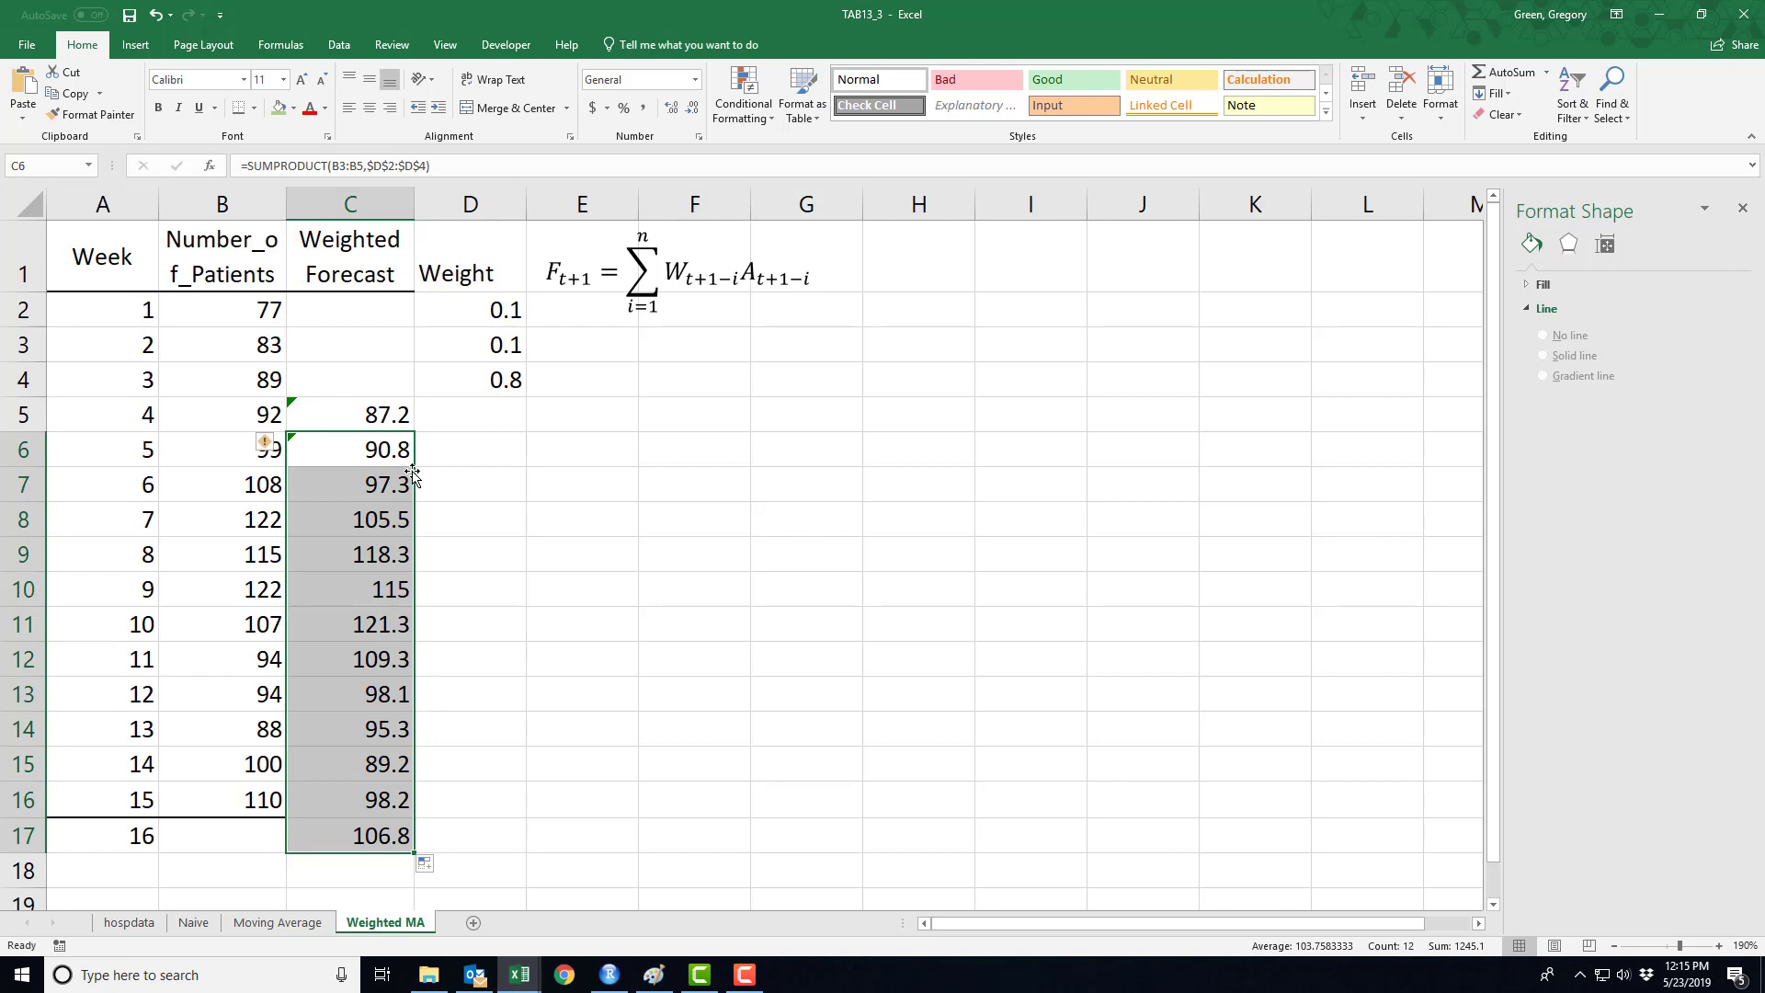
click(361, 794)
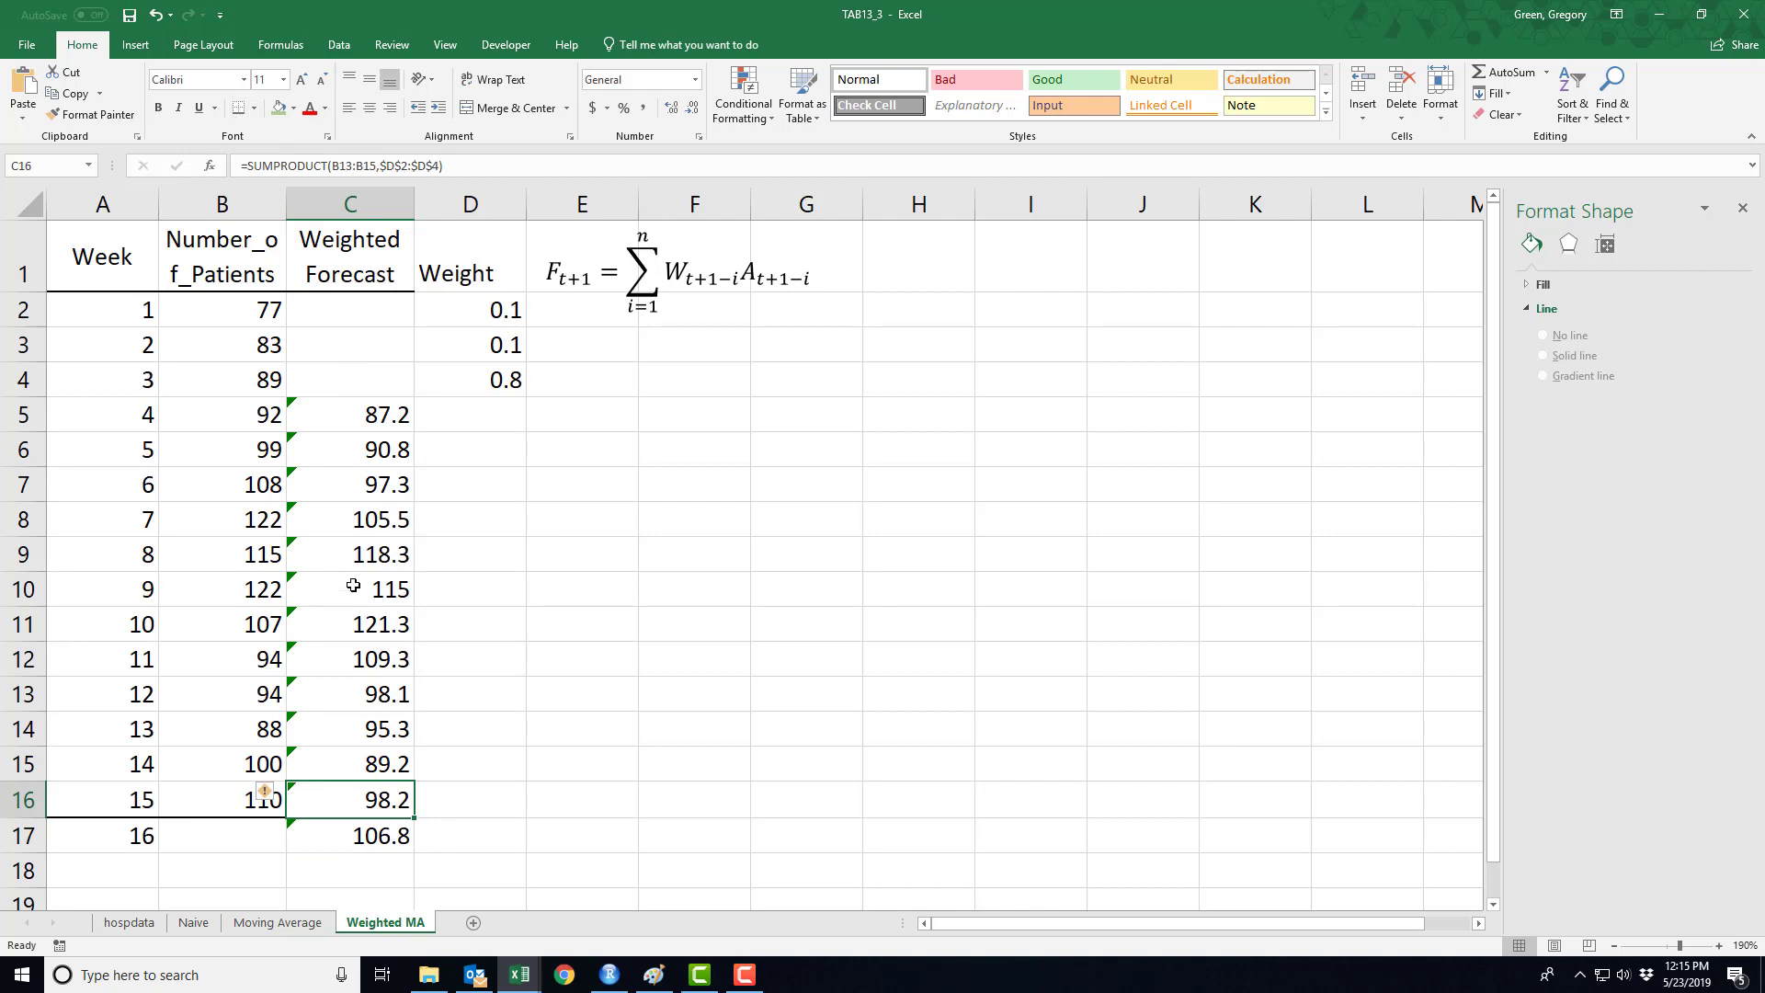
click(467, 809)
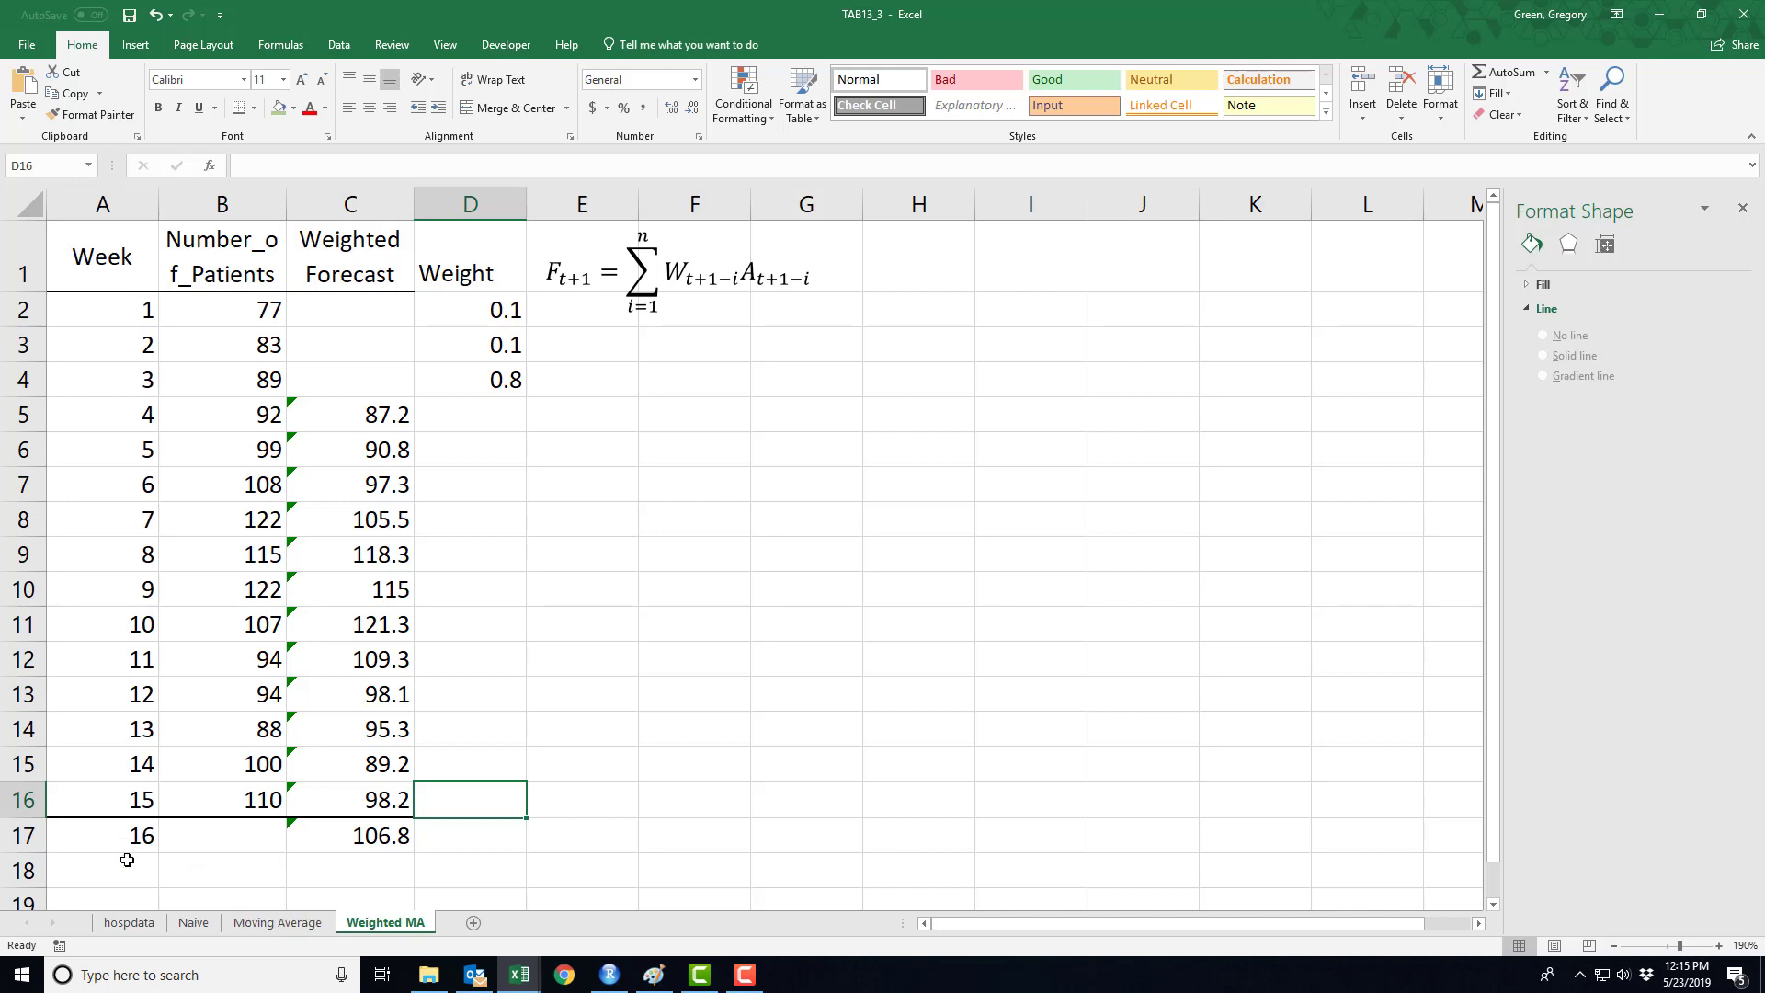
Back on Weighted MA, widen the Number_of_Patients column and select A1:C17
click(266, 924)
click(195, 922)
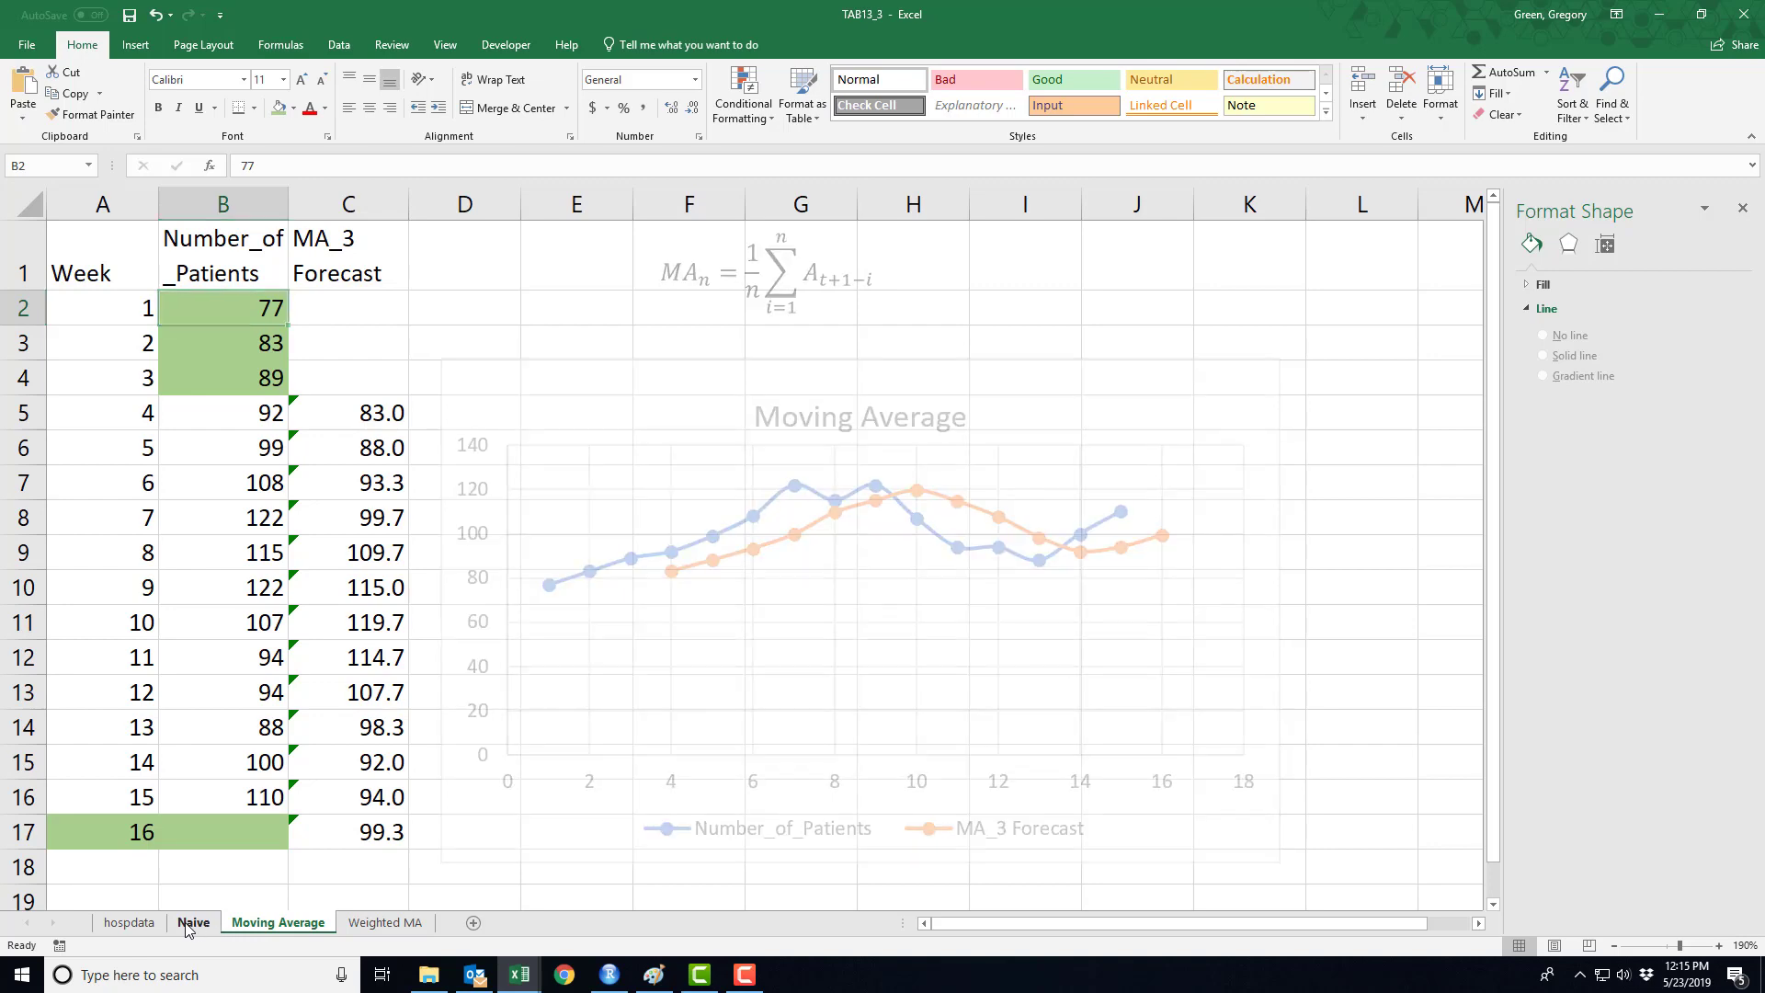
click(244, 923)
click(352, 924)
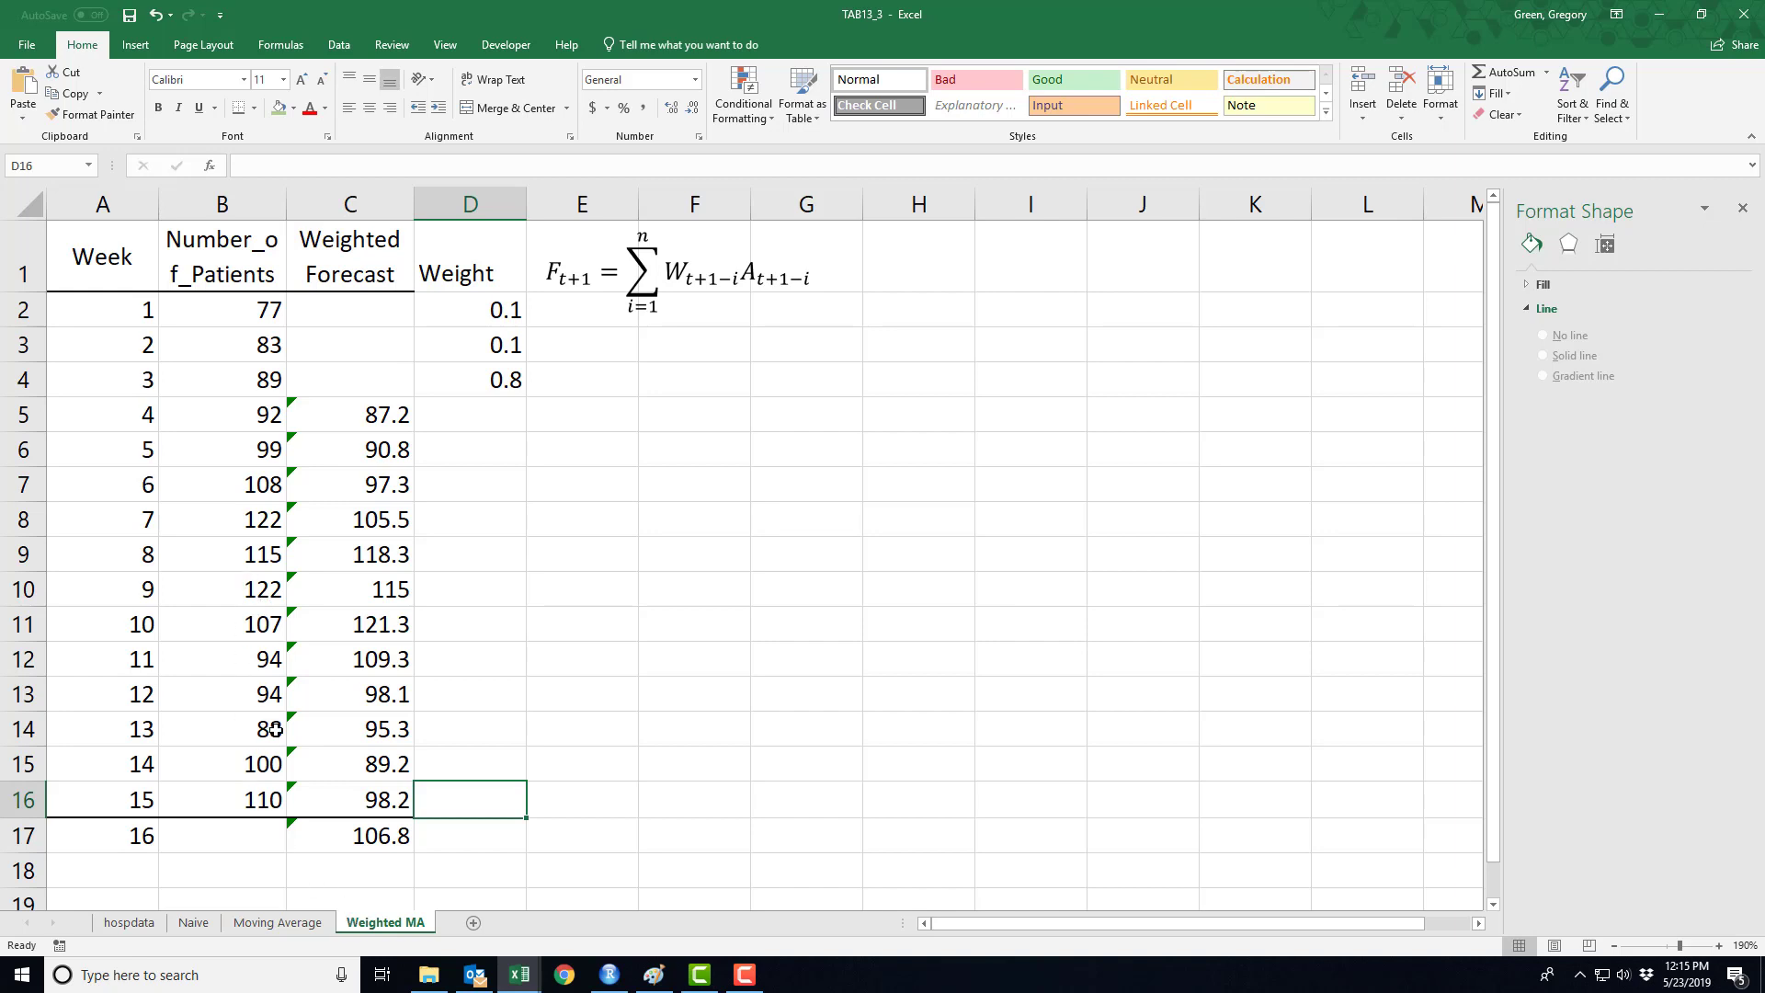
drag(287, 216, 299, 216)
drag(108, 257, 354, 831)
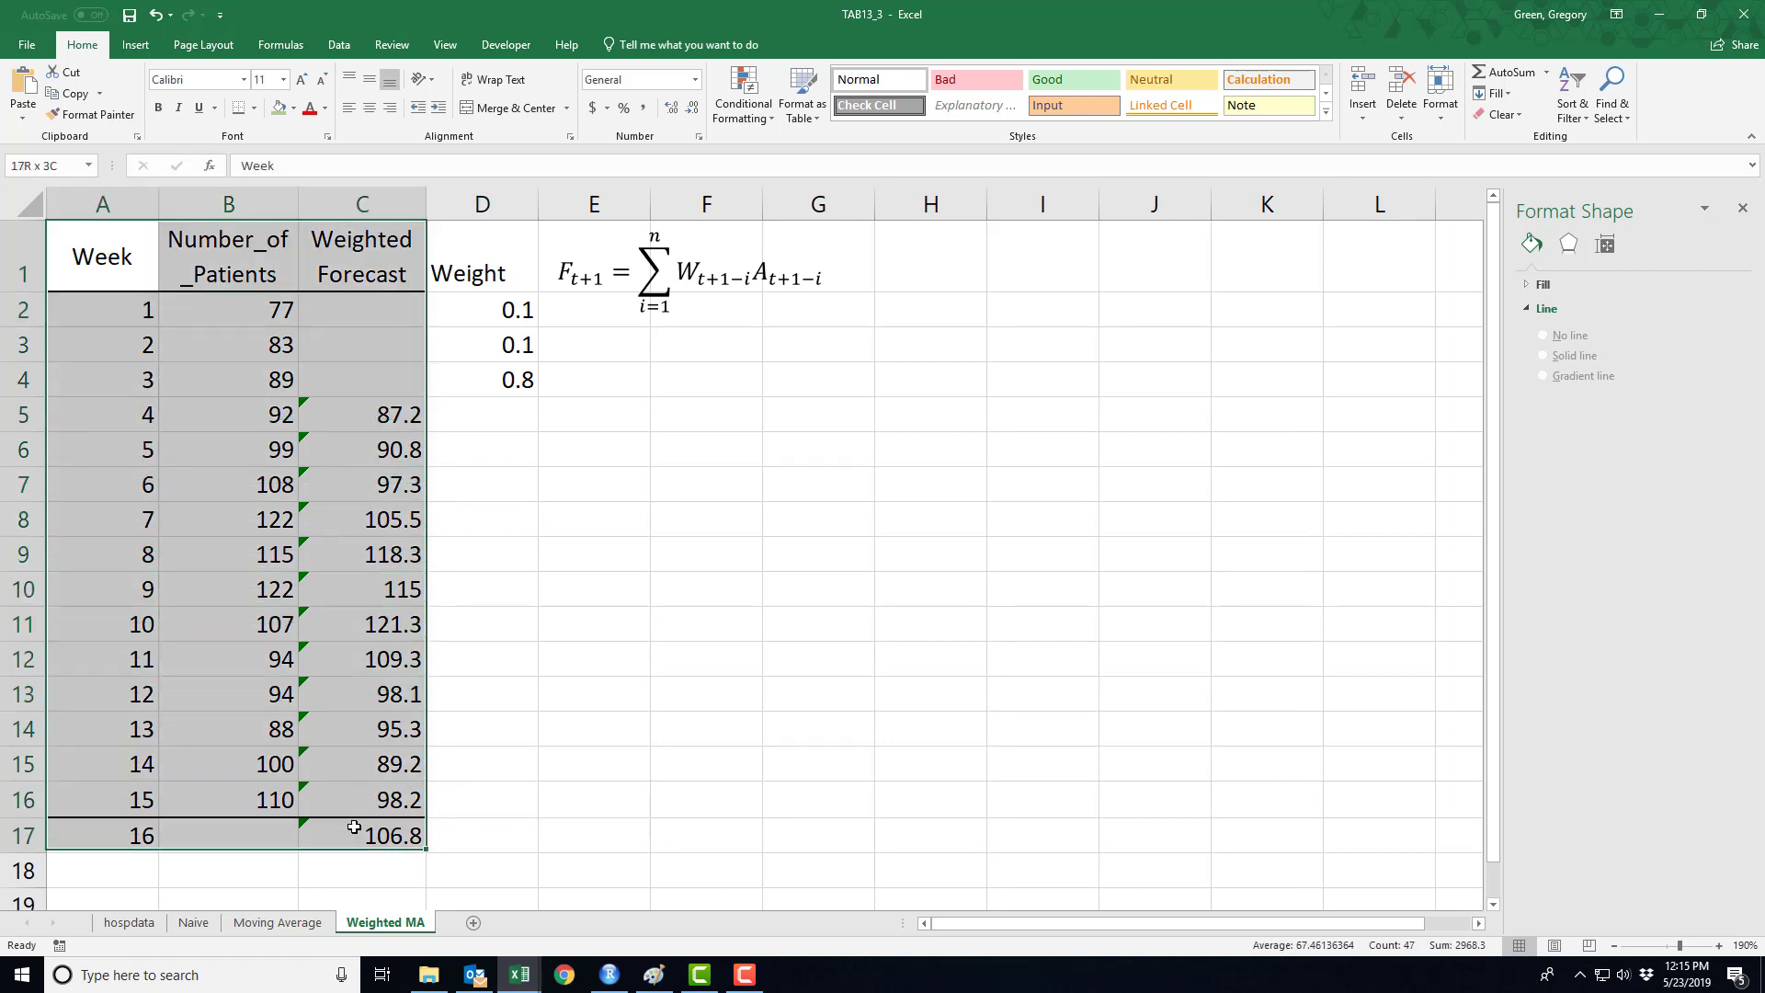
Insert a Scatter with Smooth Lines and Markers chart from the selected data
click(136, 46)
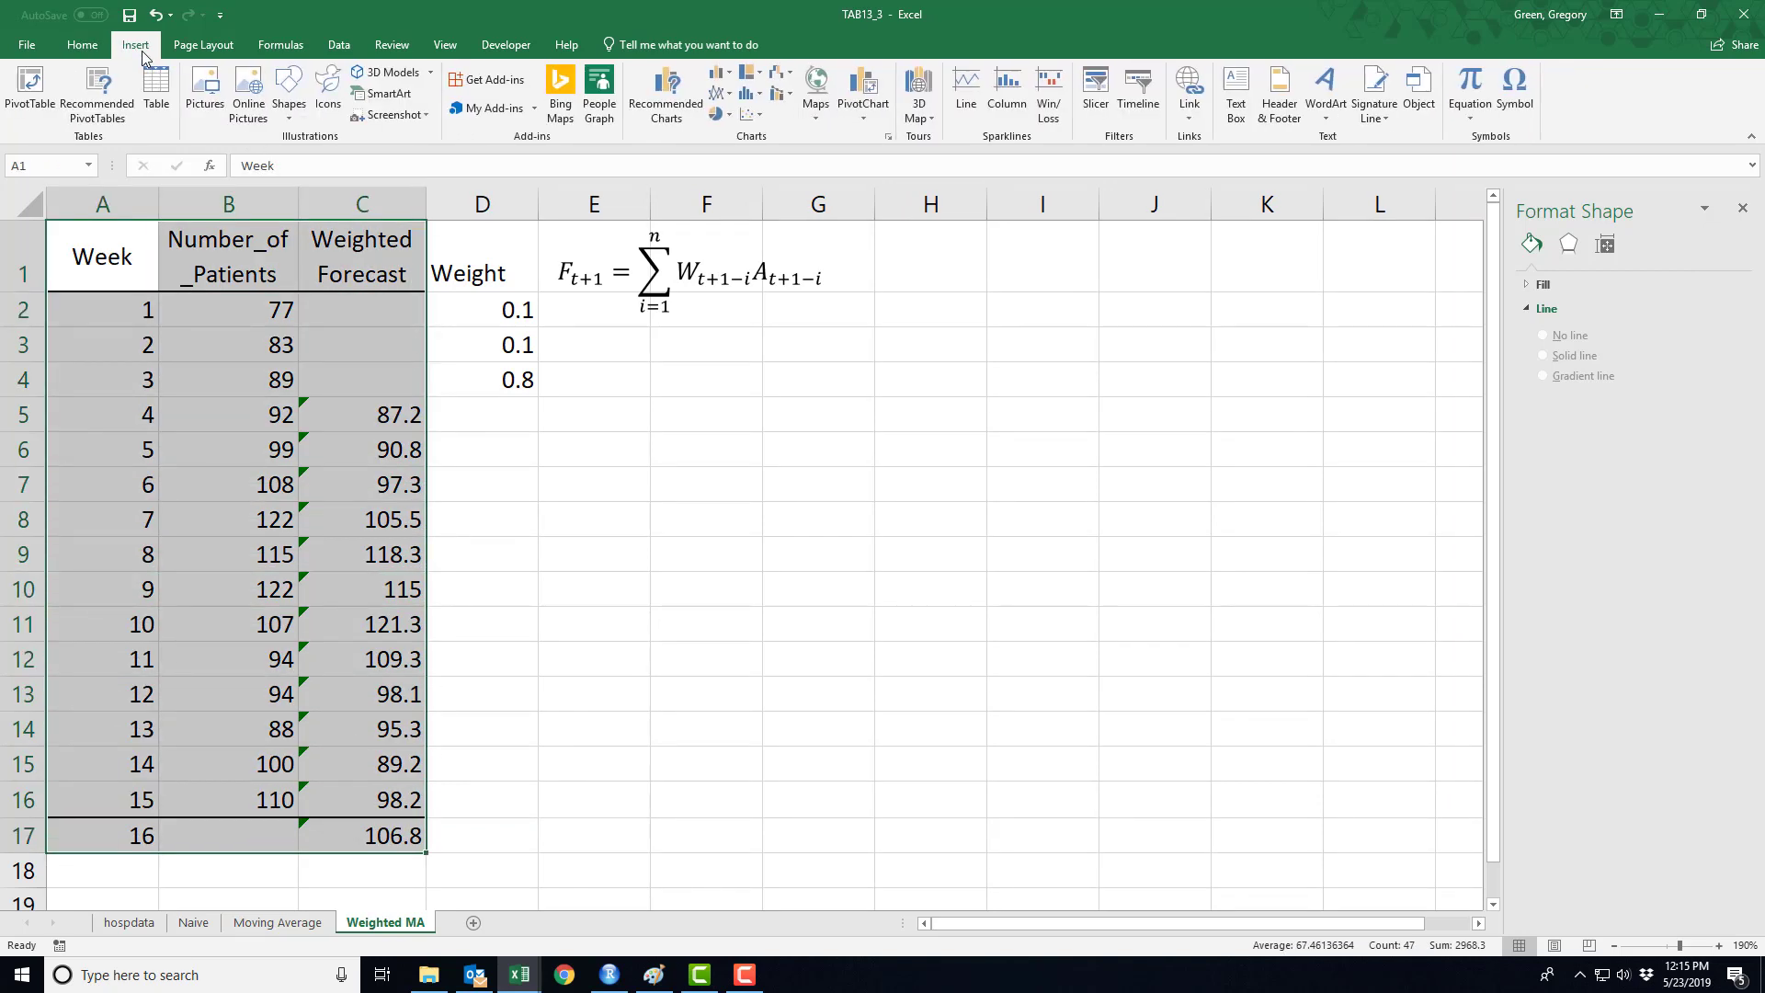
click(760, 115)
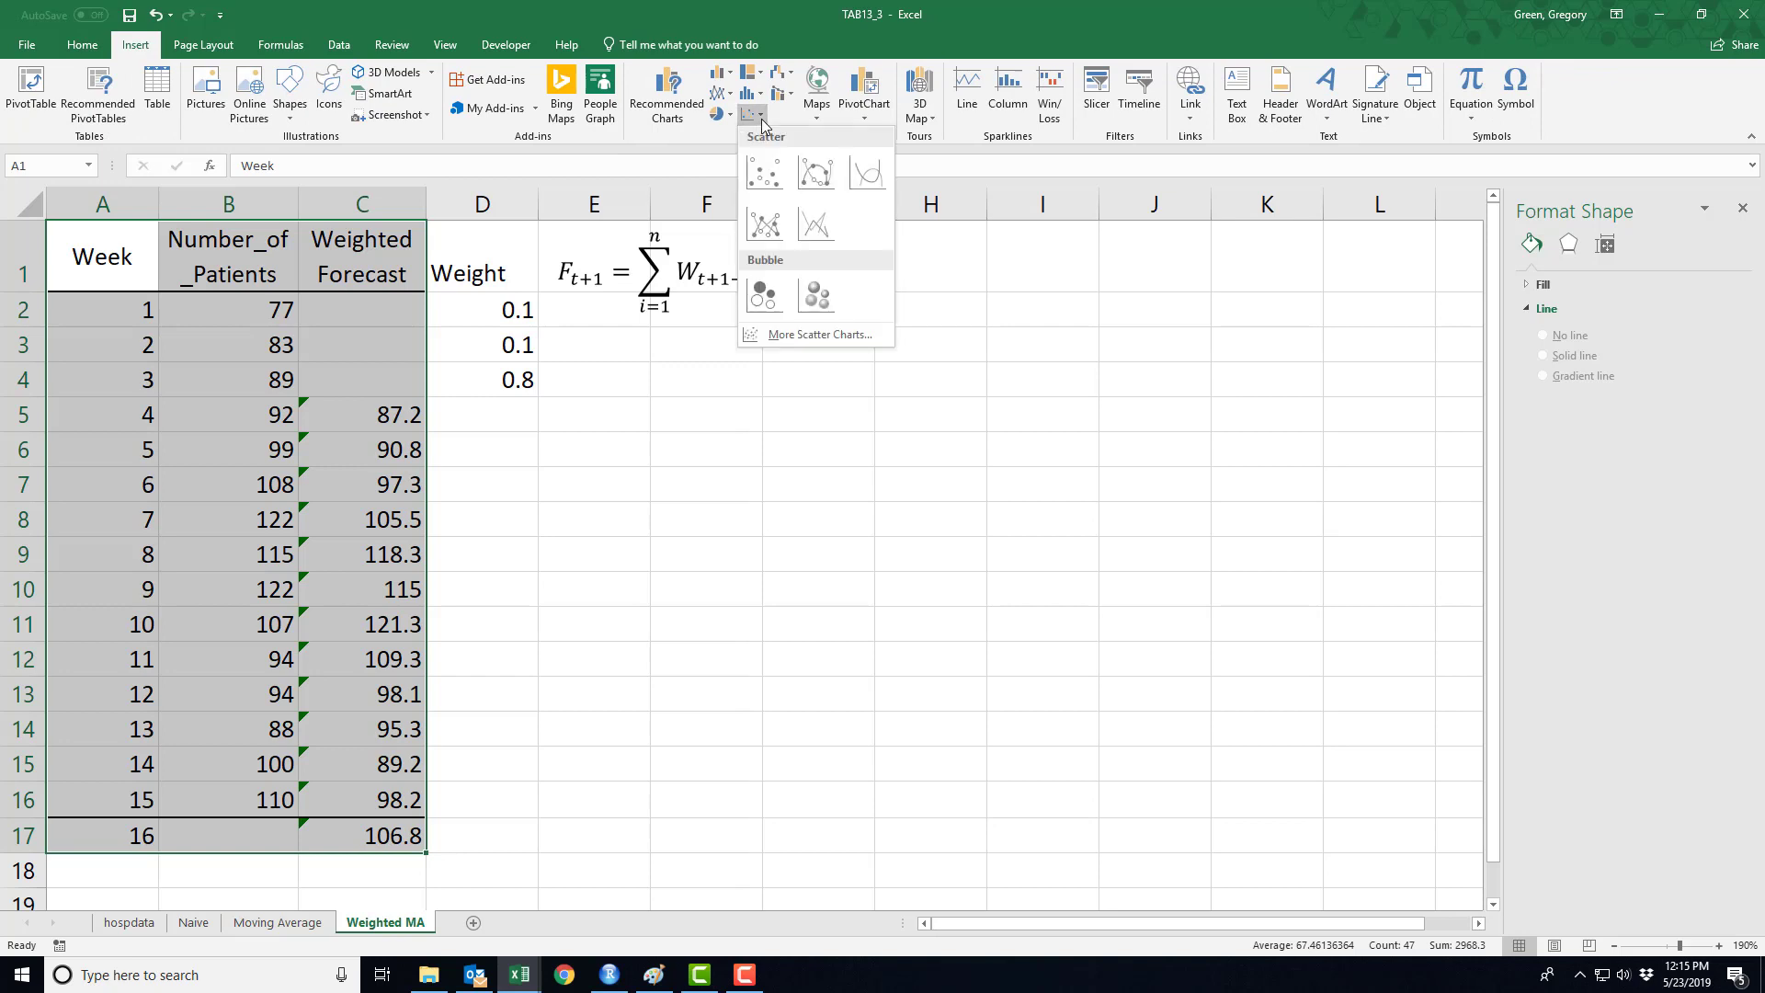
click(813, 177)
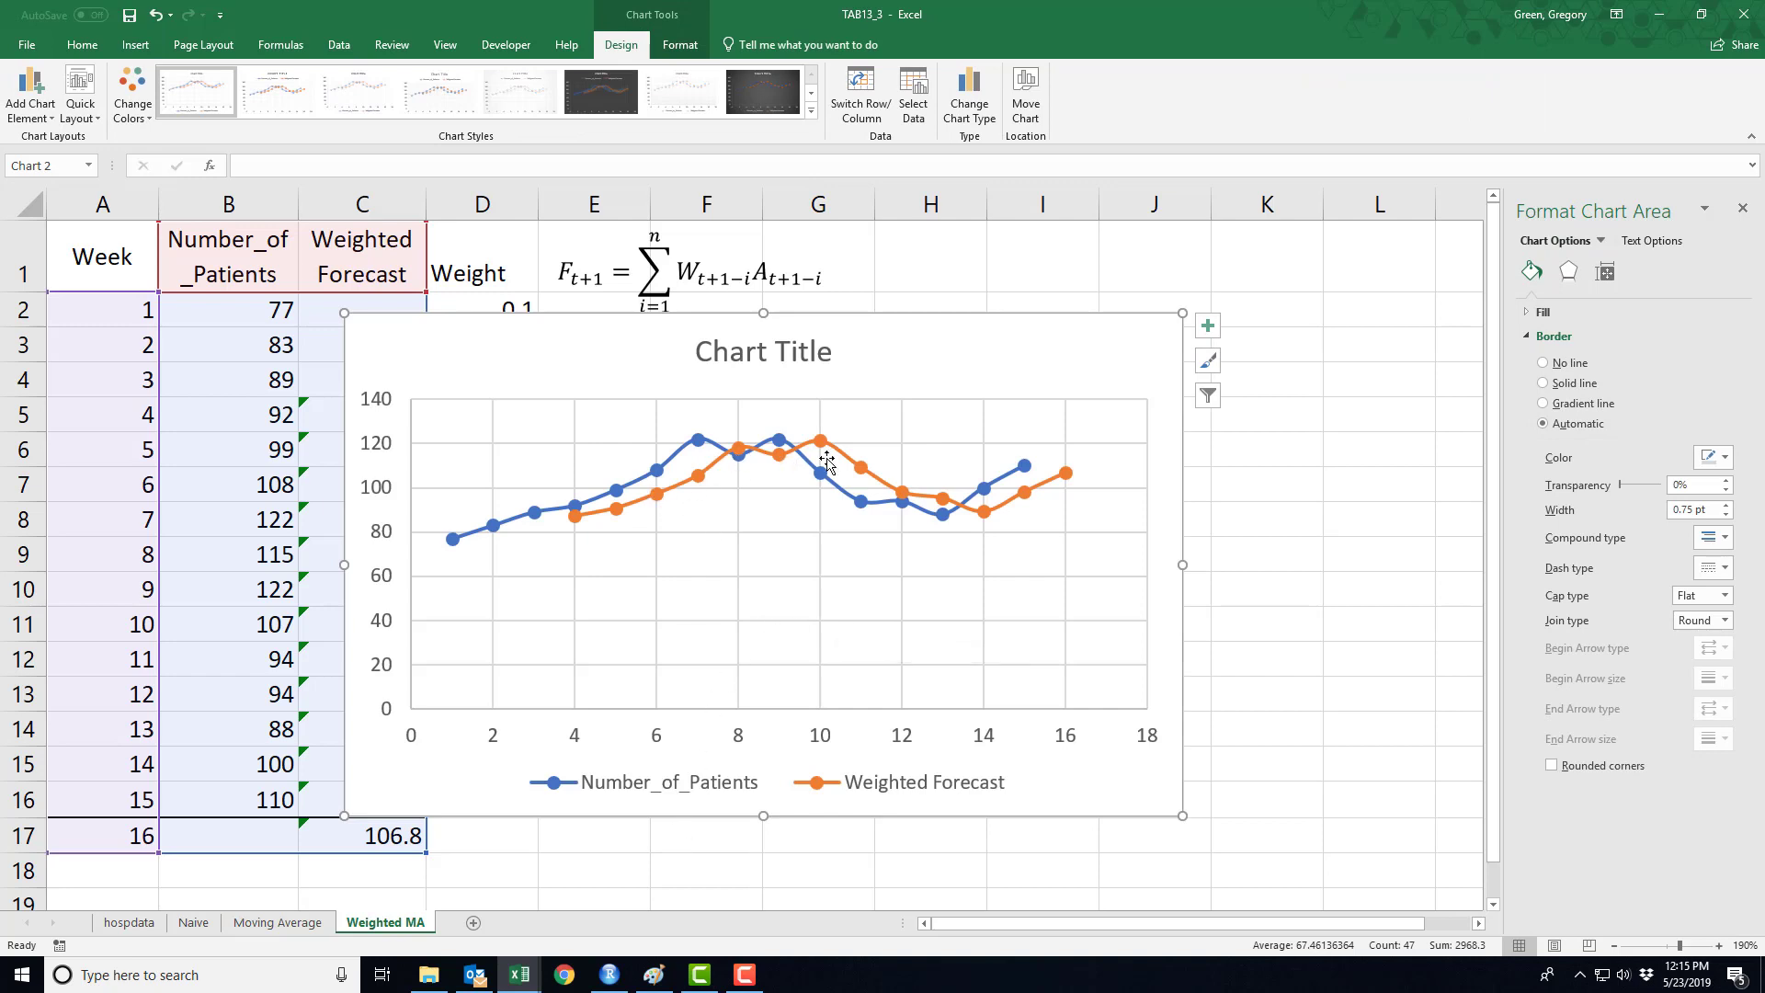
click(279, 924)
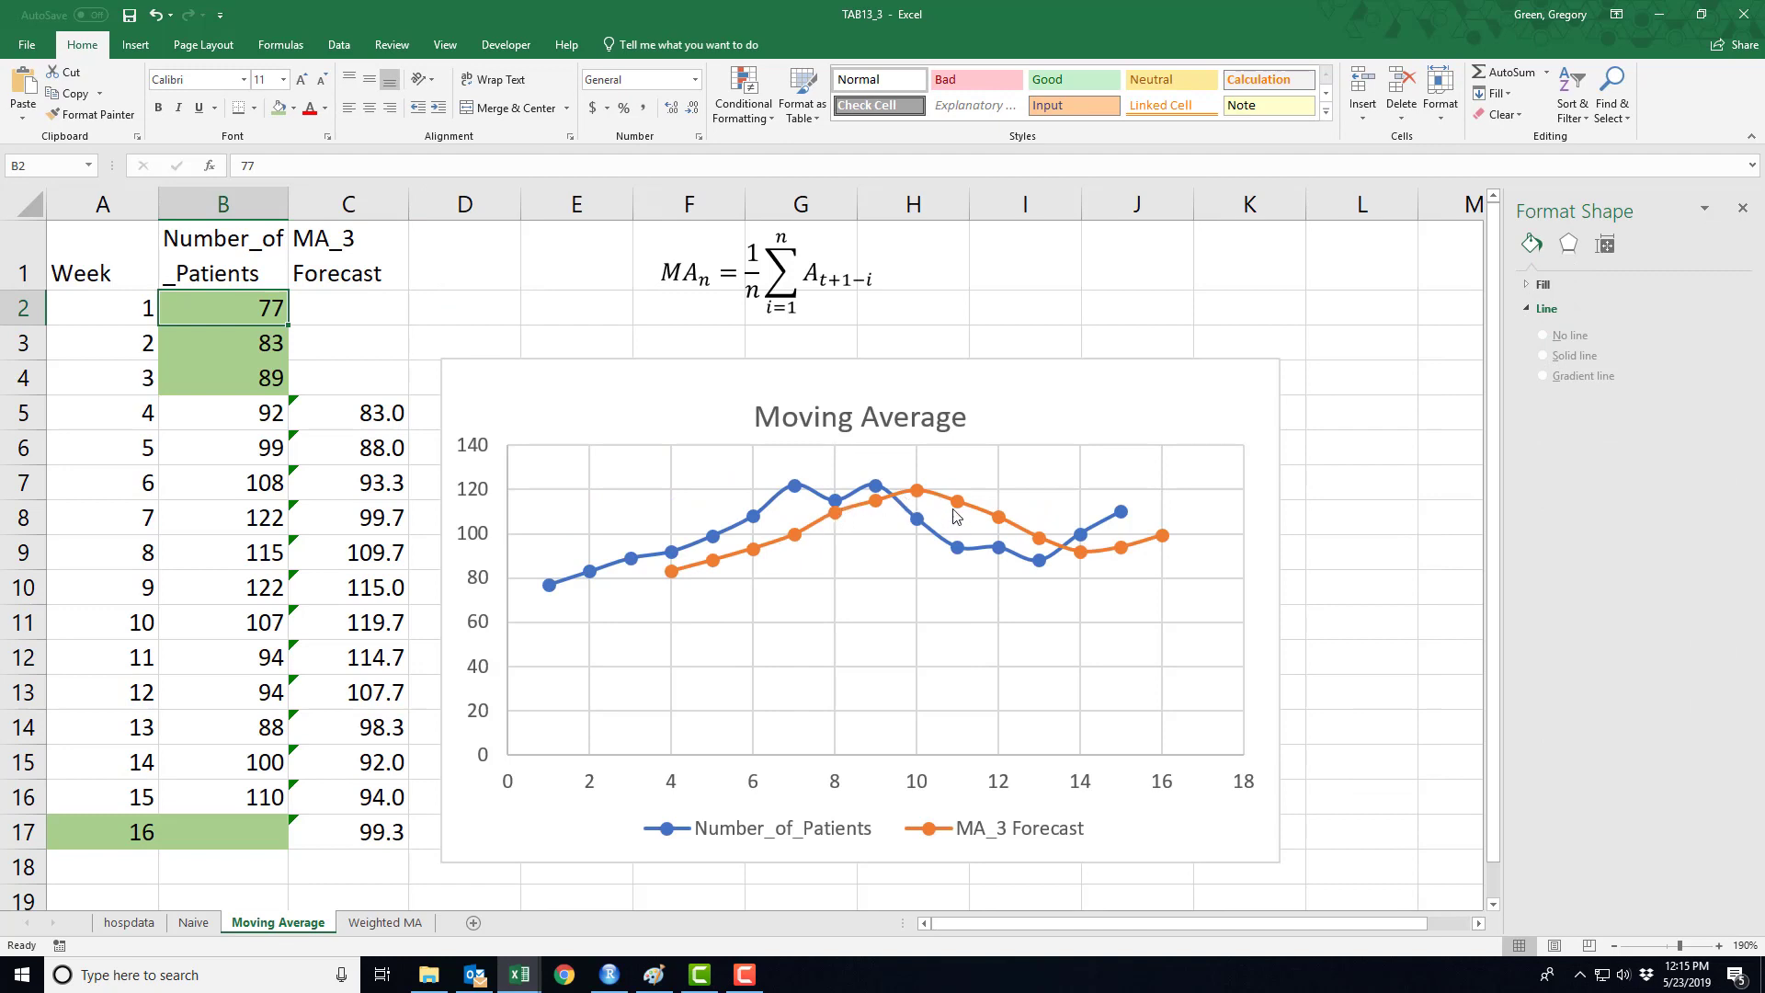
click(386, 922)
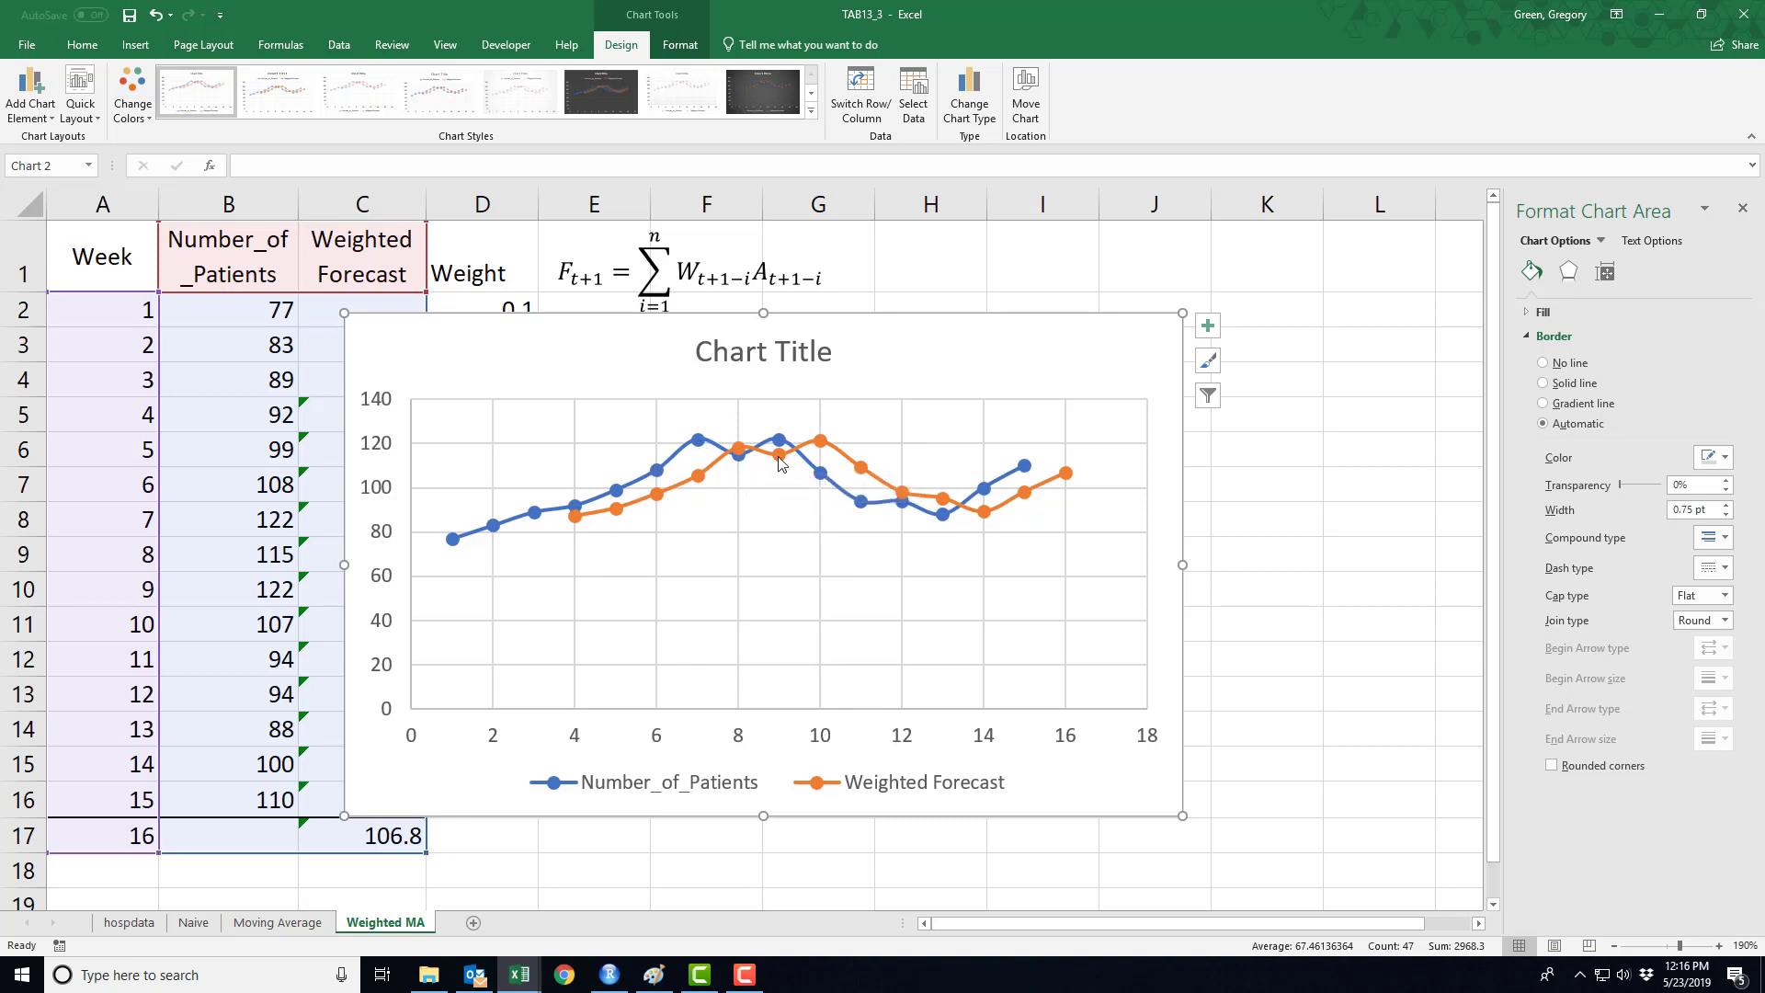
mouse_move(786, 464)
click(319, 922)
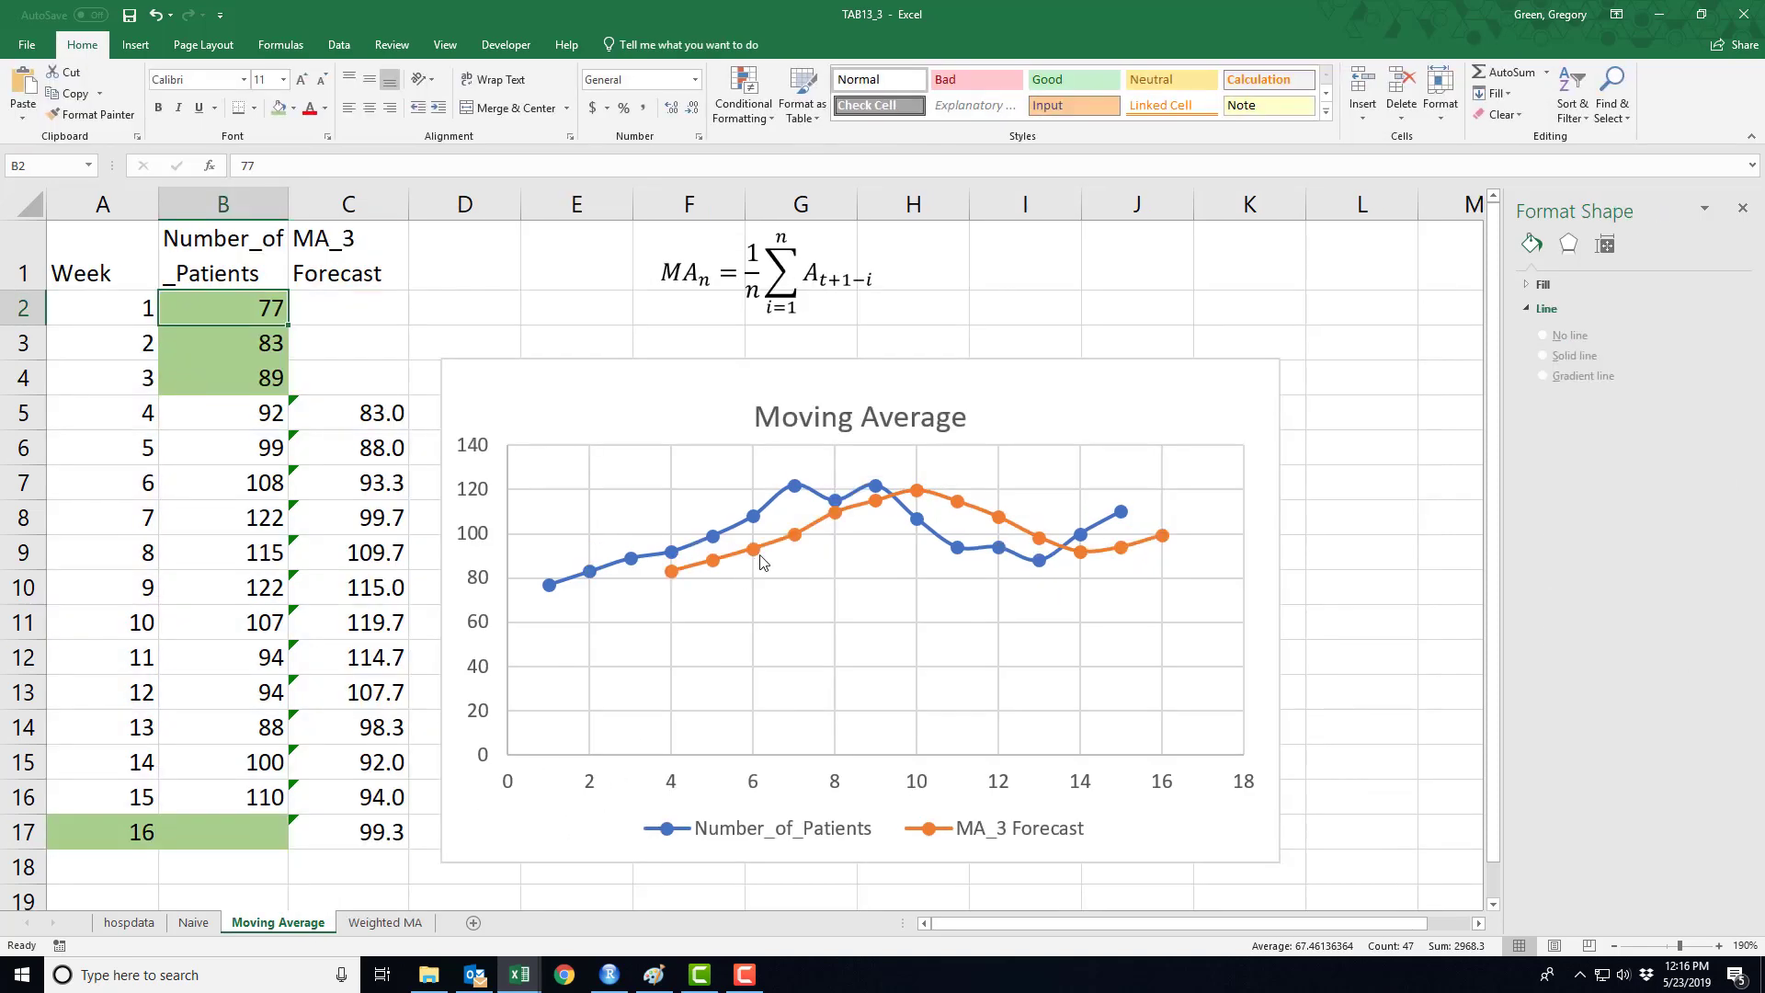
click(398, 923)
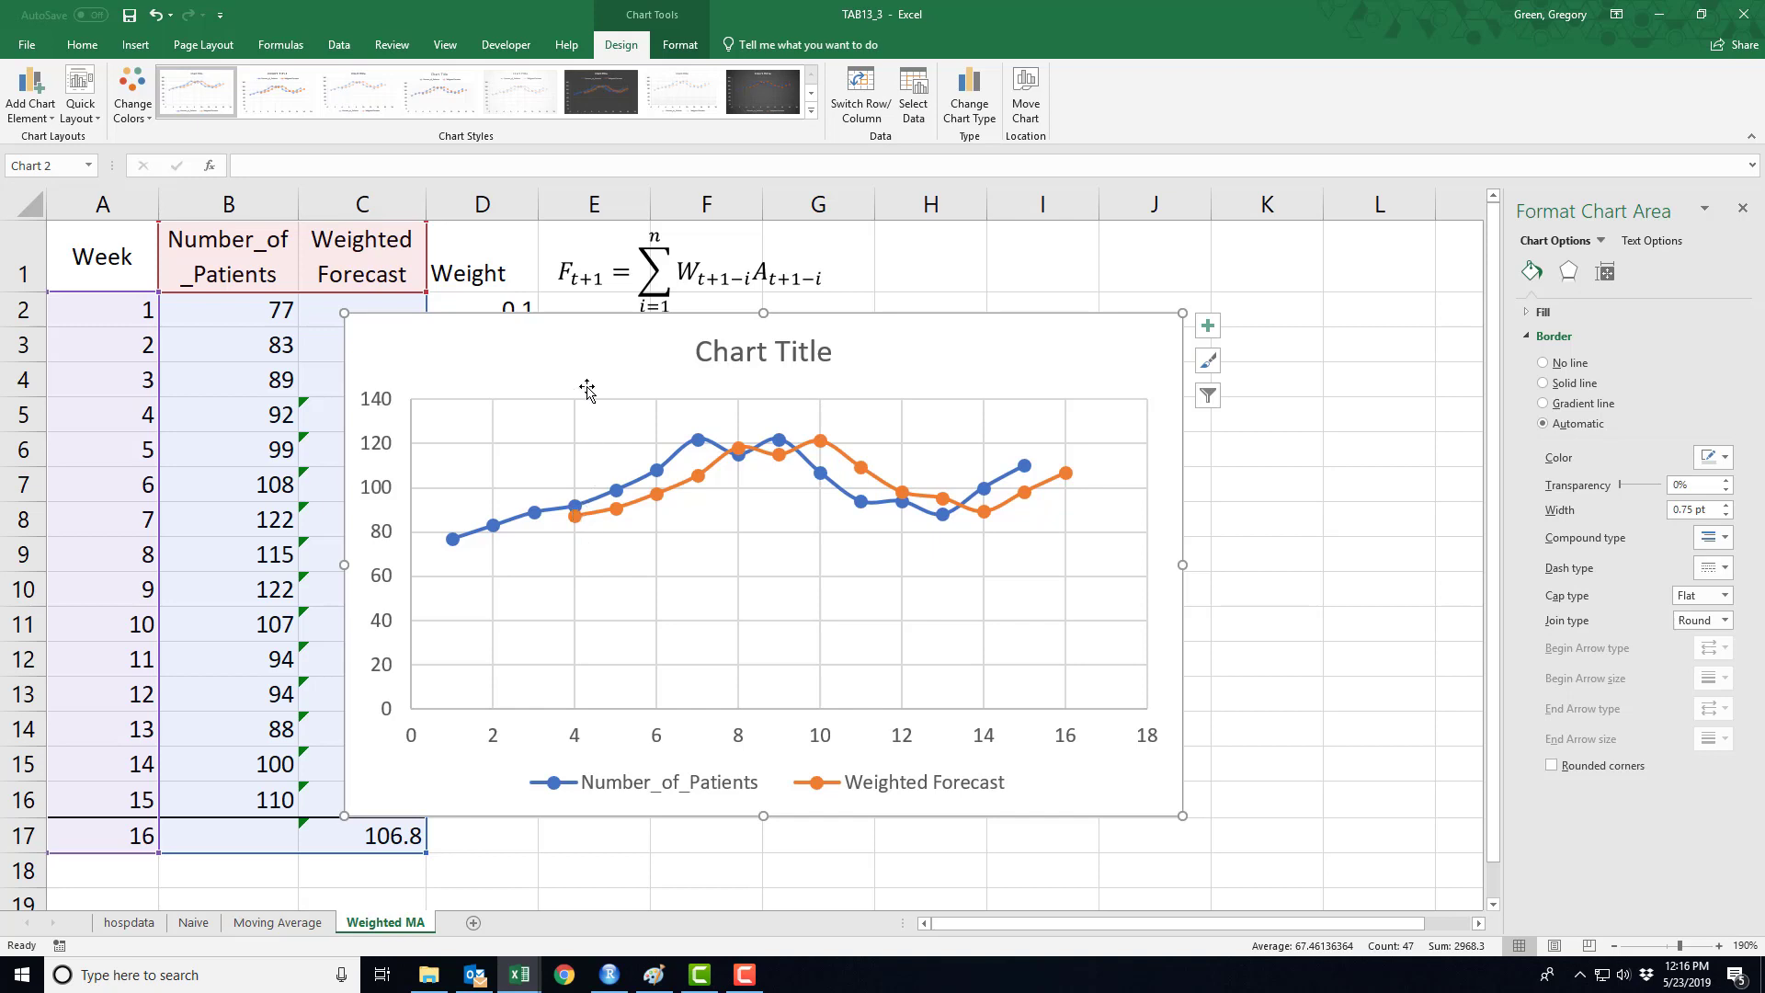
Move the chart right off the data and retitle it 'Weighted Average'
drag(575, 347, 690, 394)
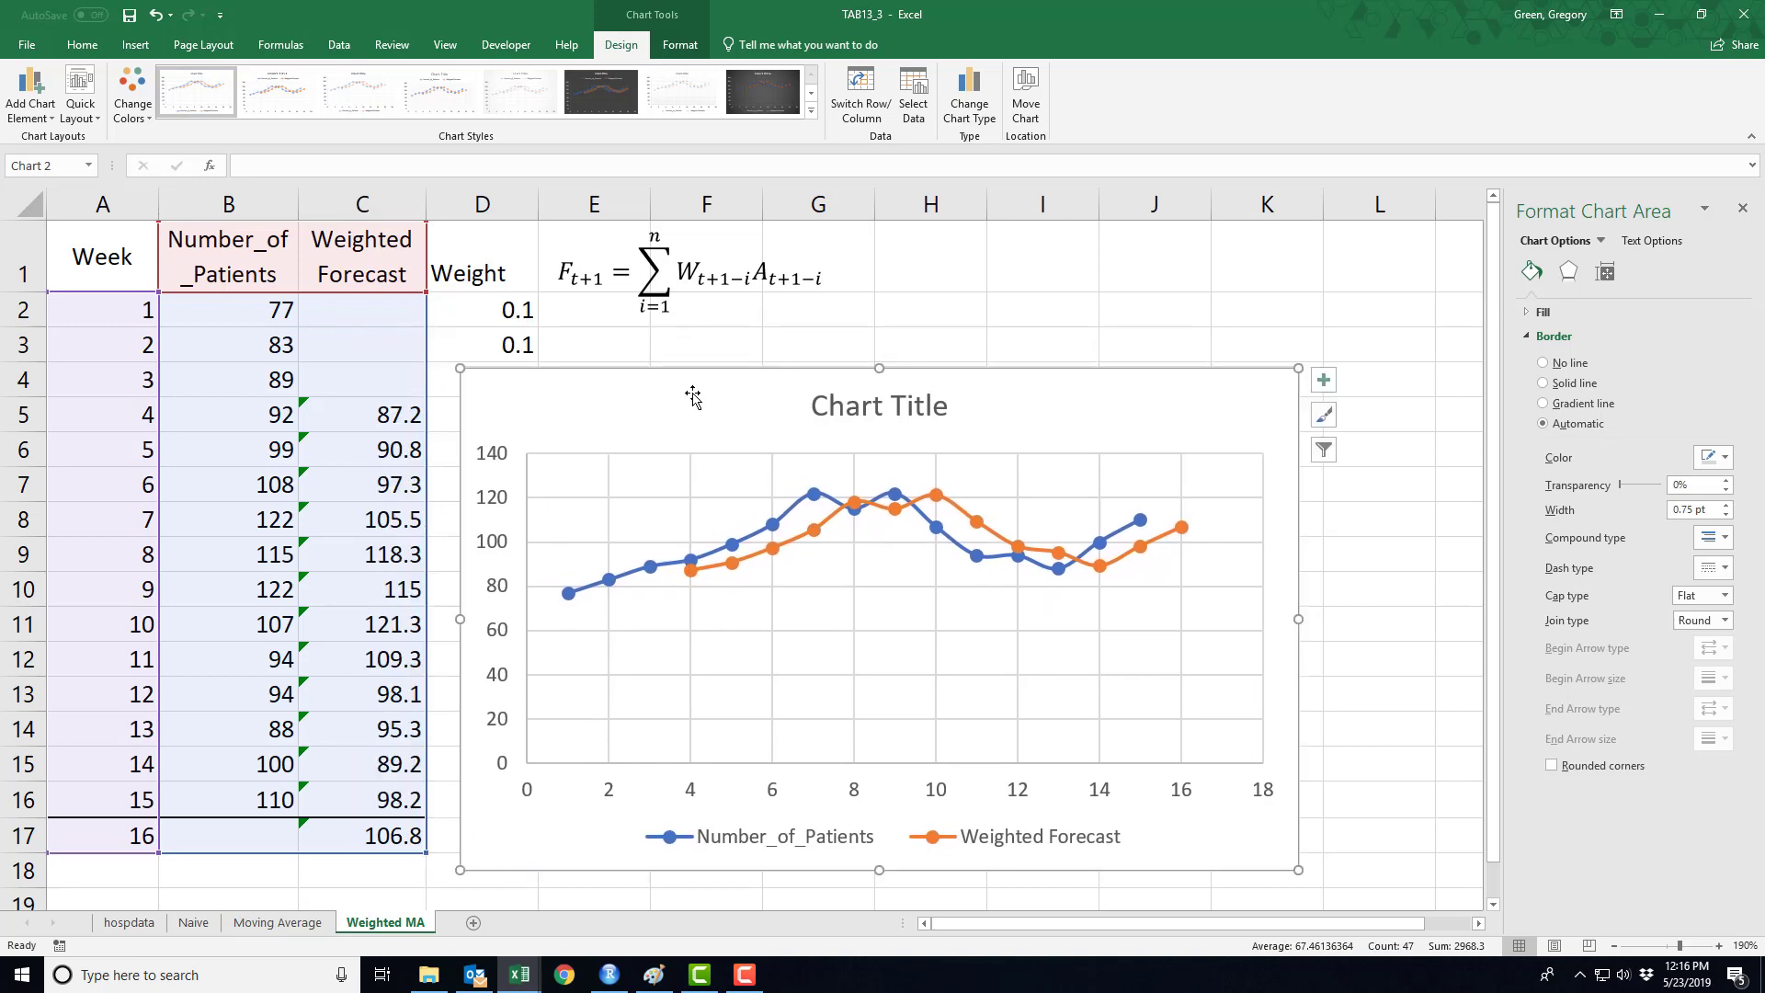
click(860, 409)
click(861, 407)
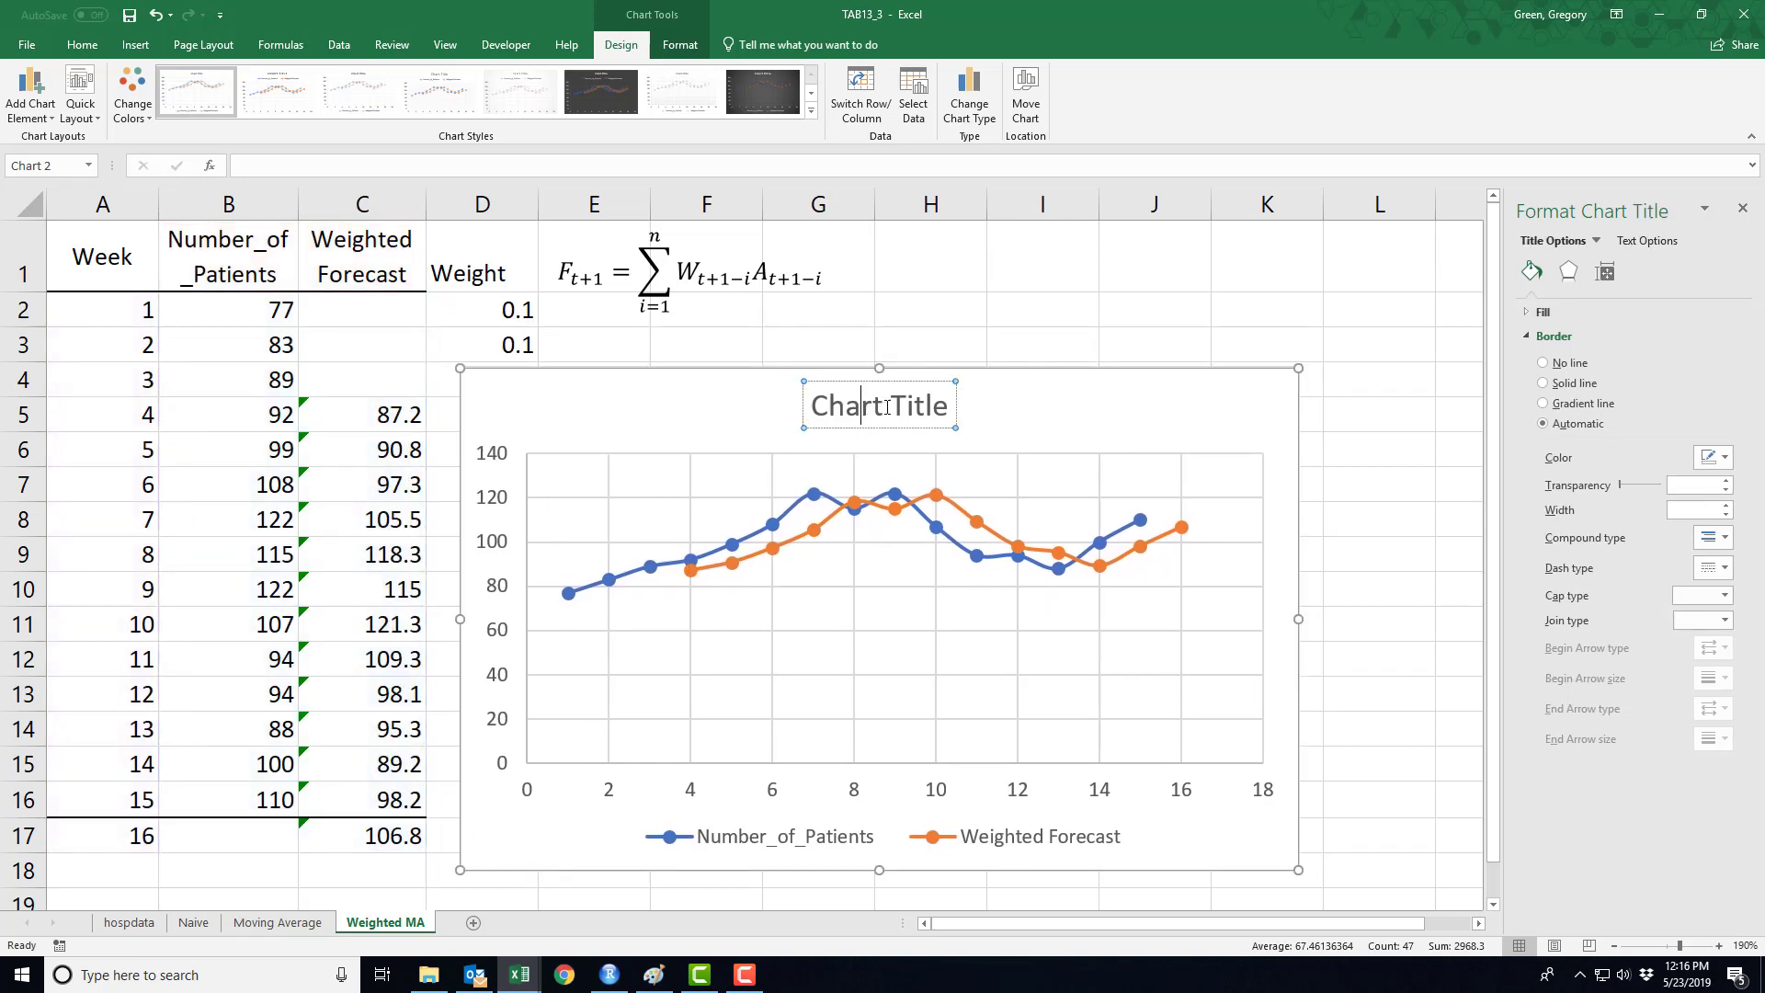
double_click(887, 407)
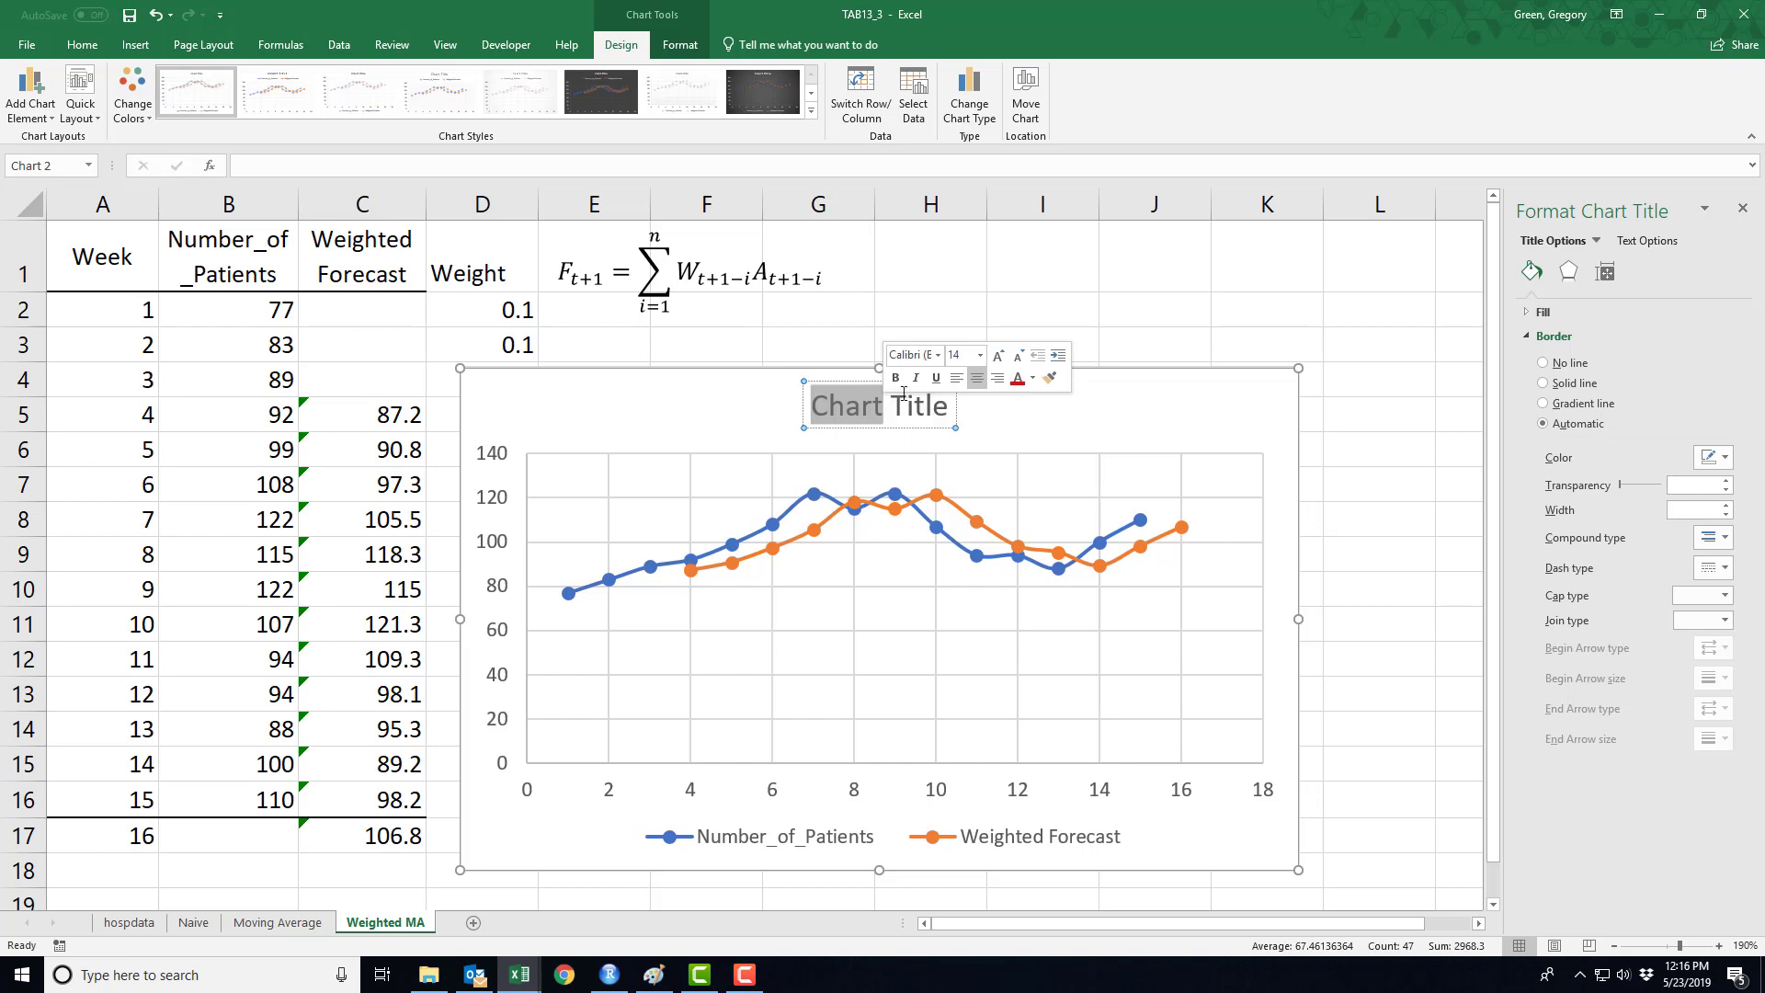
click(912, 404)
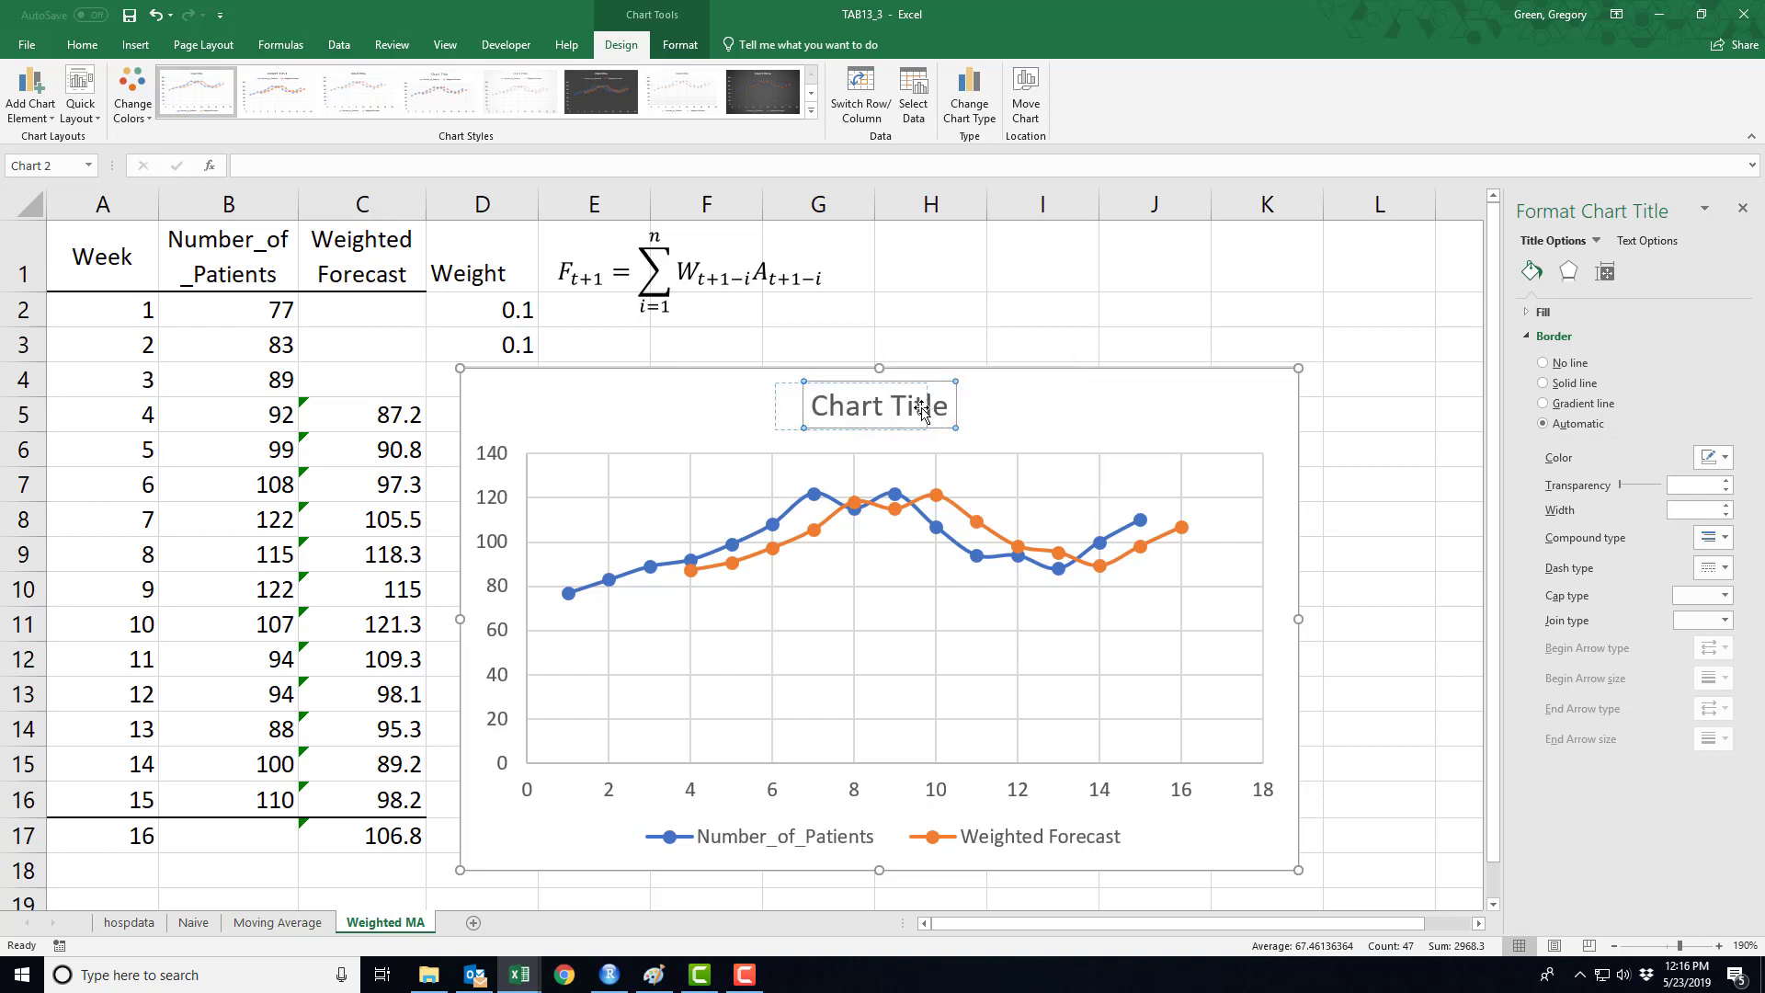
key(Escape)
triple_click(901, 415)
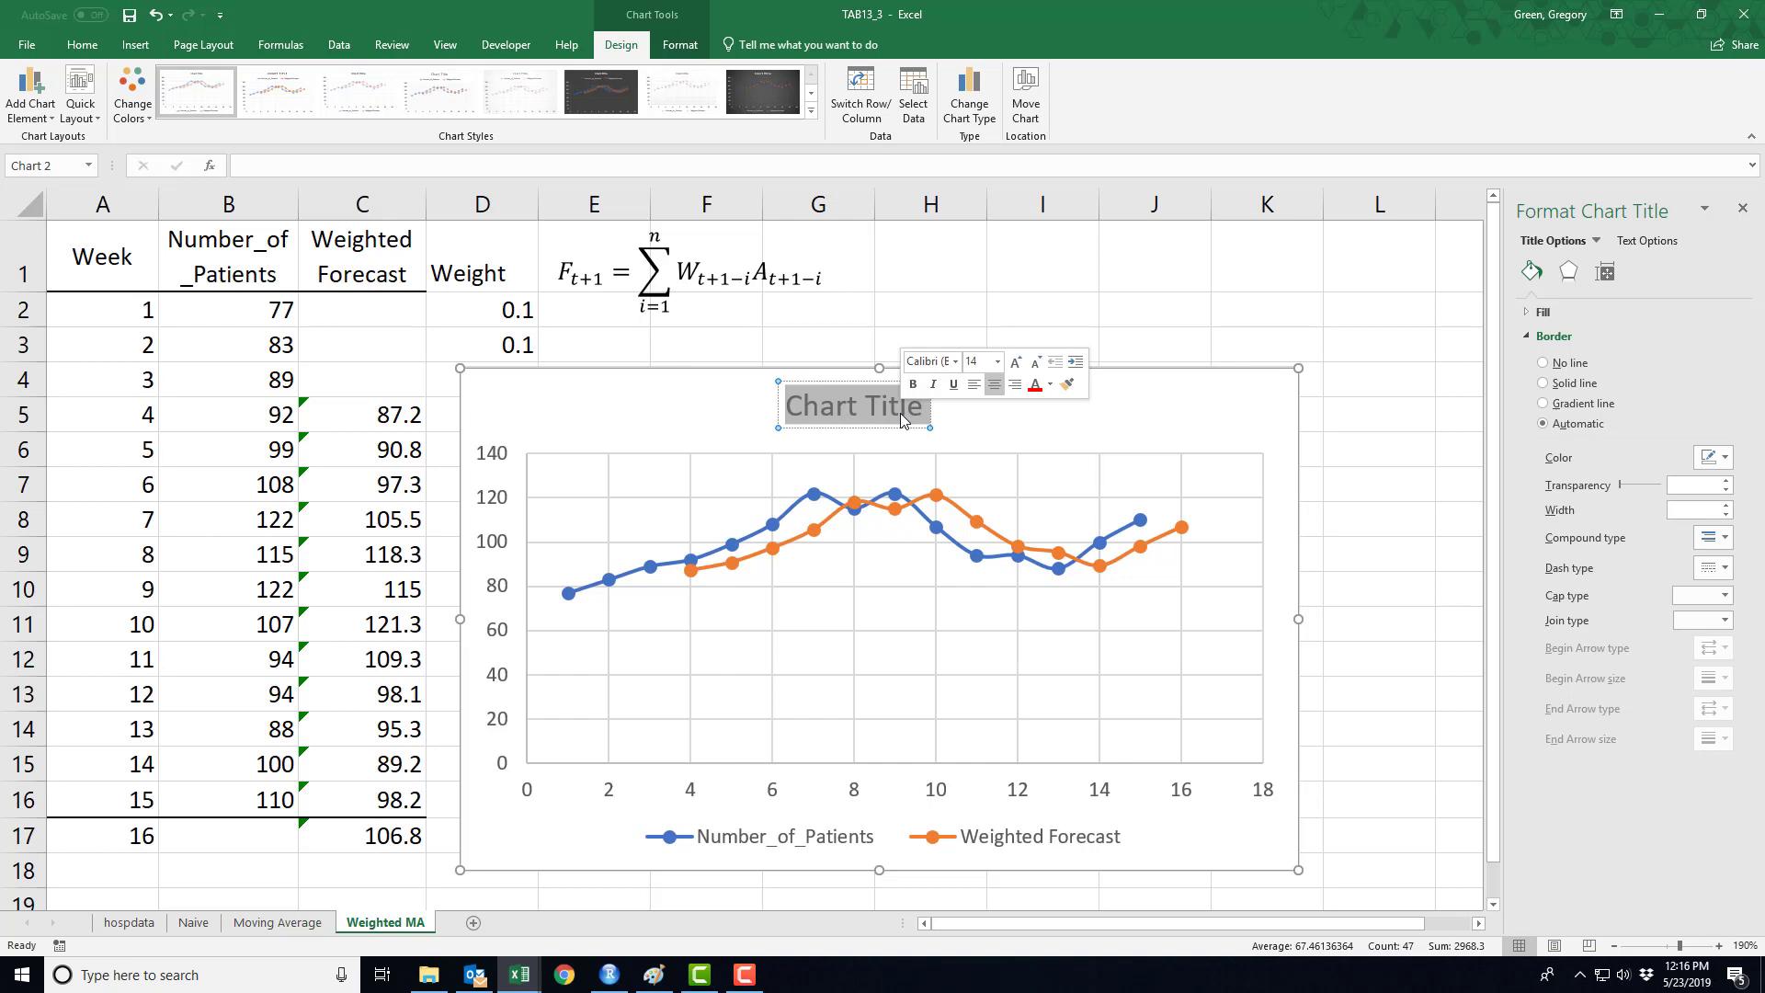
text(Weighte)
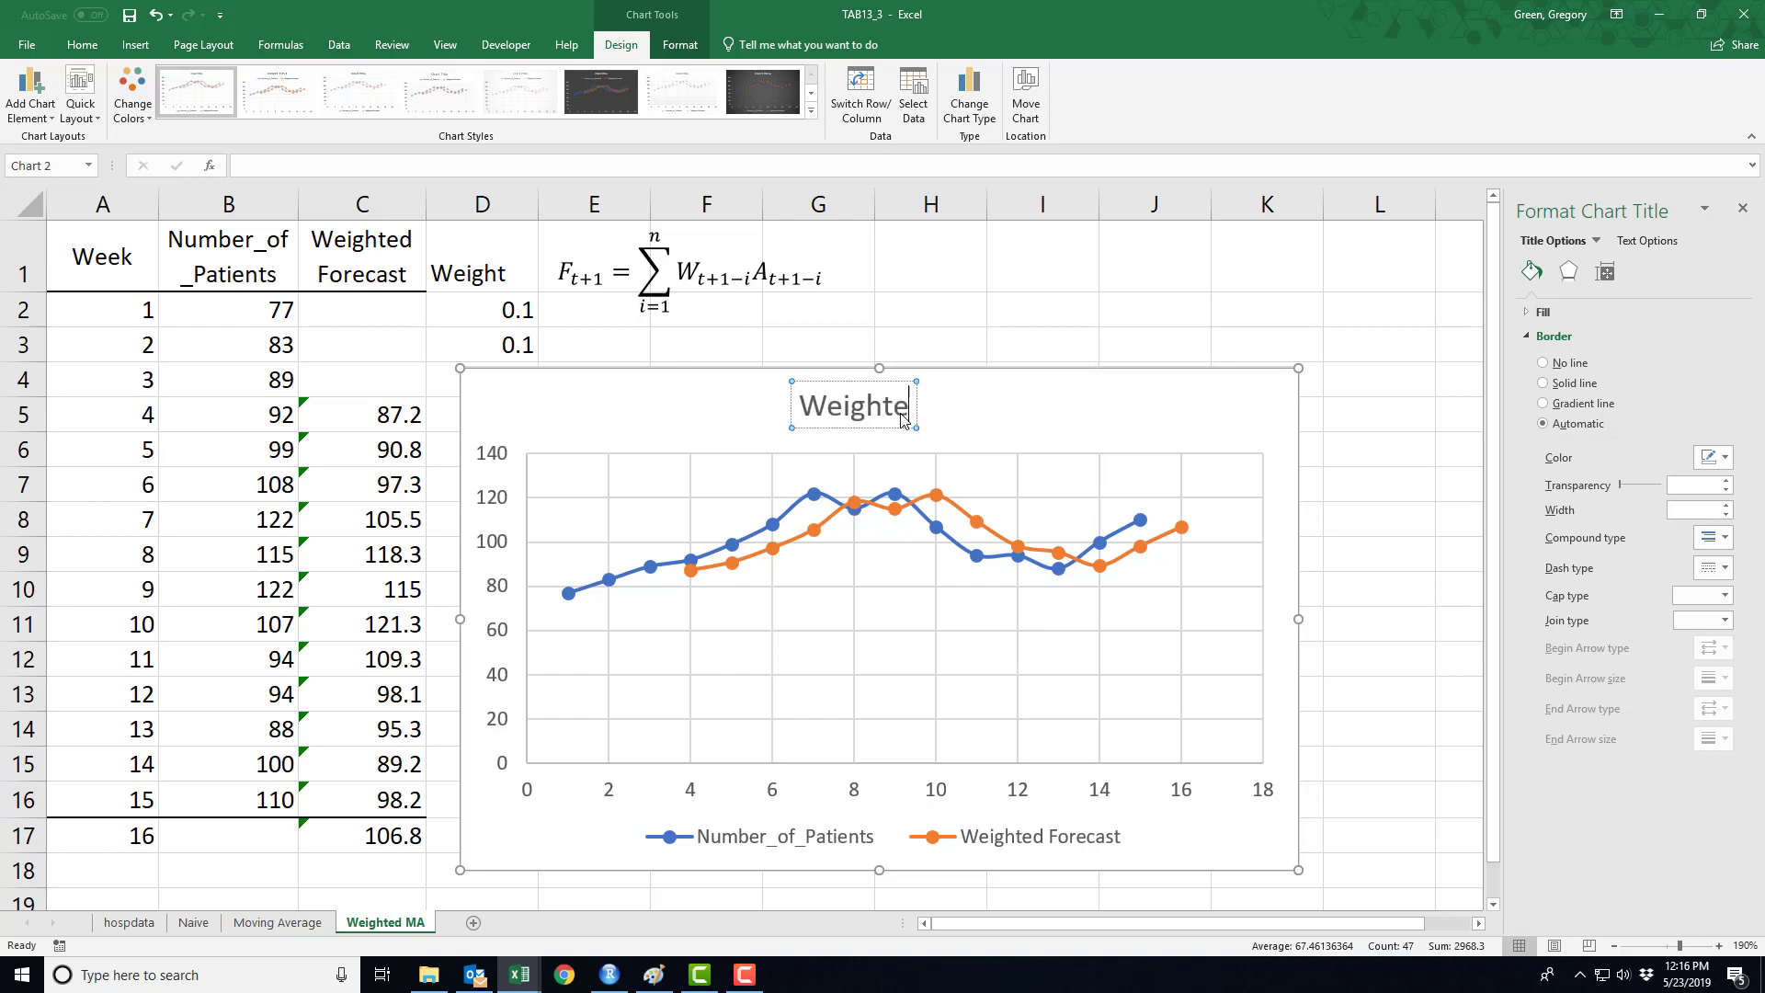
text(d Ace)
key(BackSpace)
key(BackSpace)
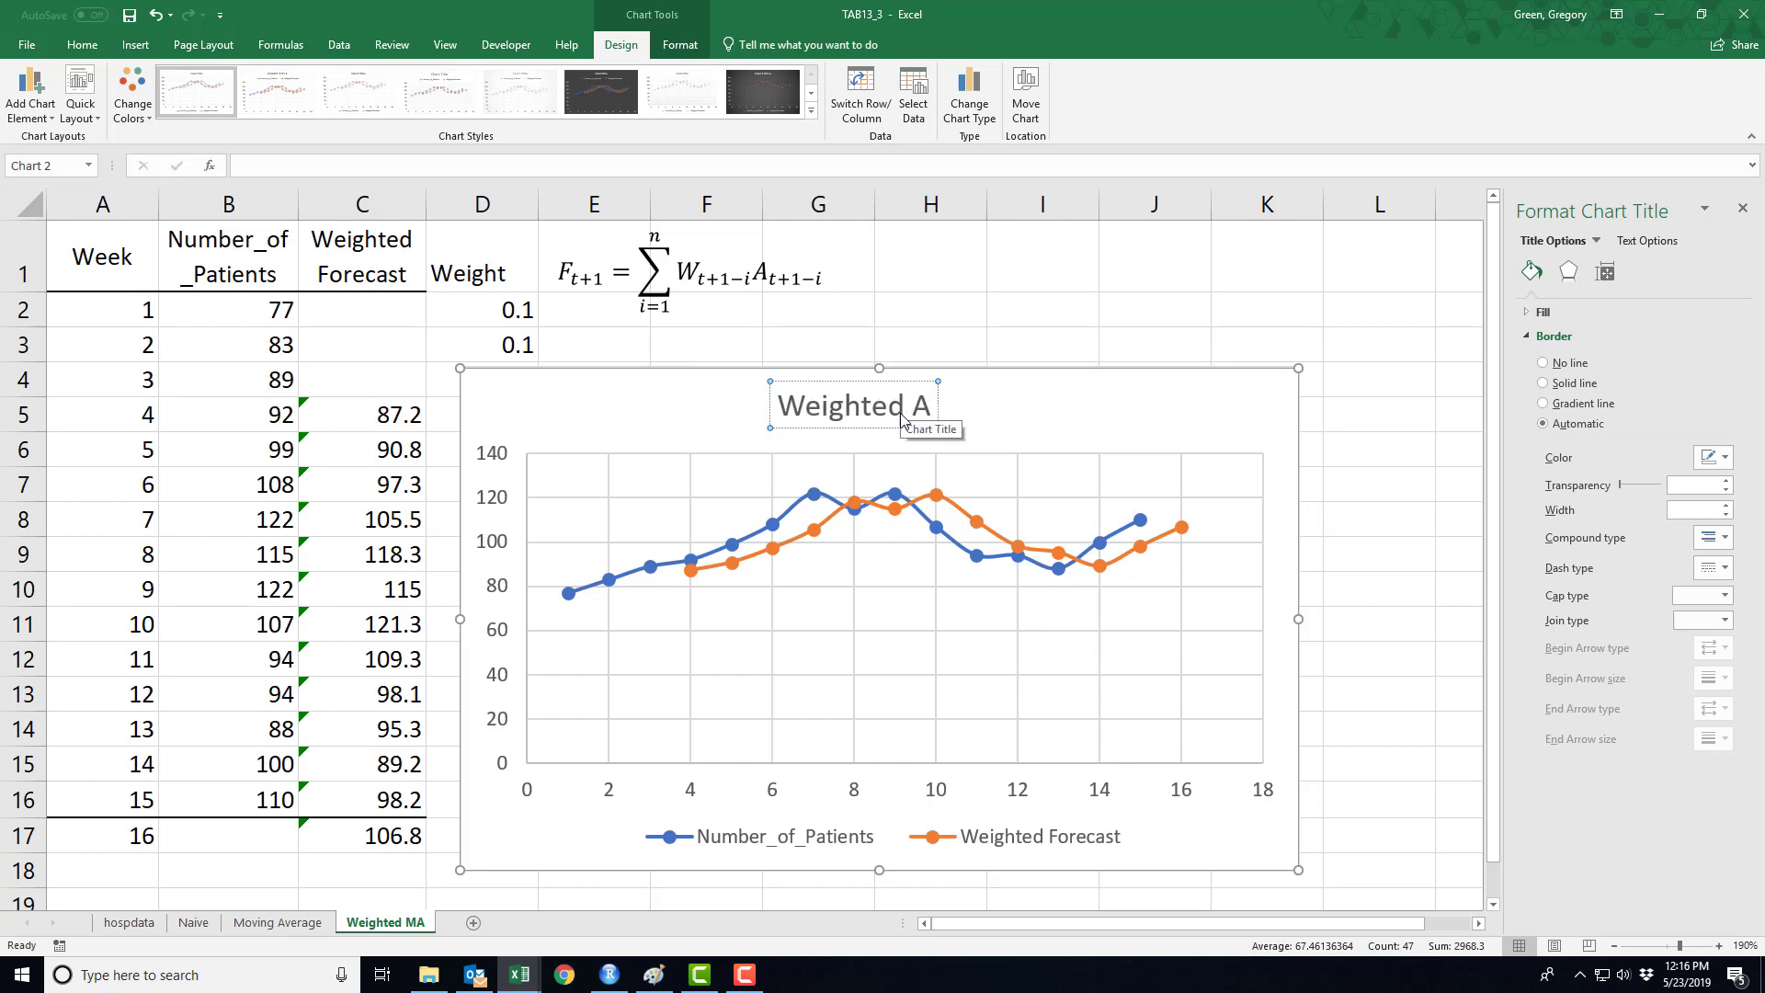
text(verage)
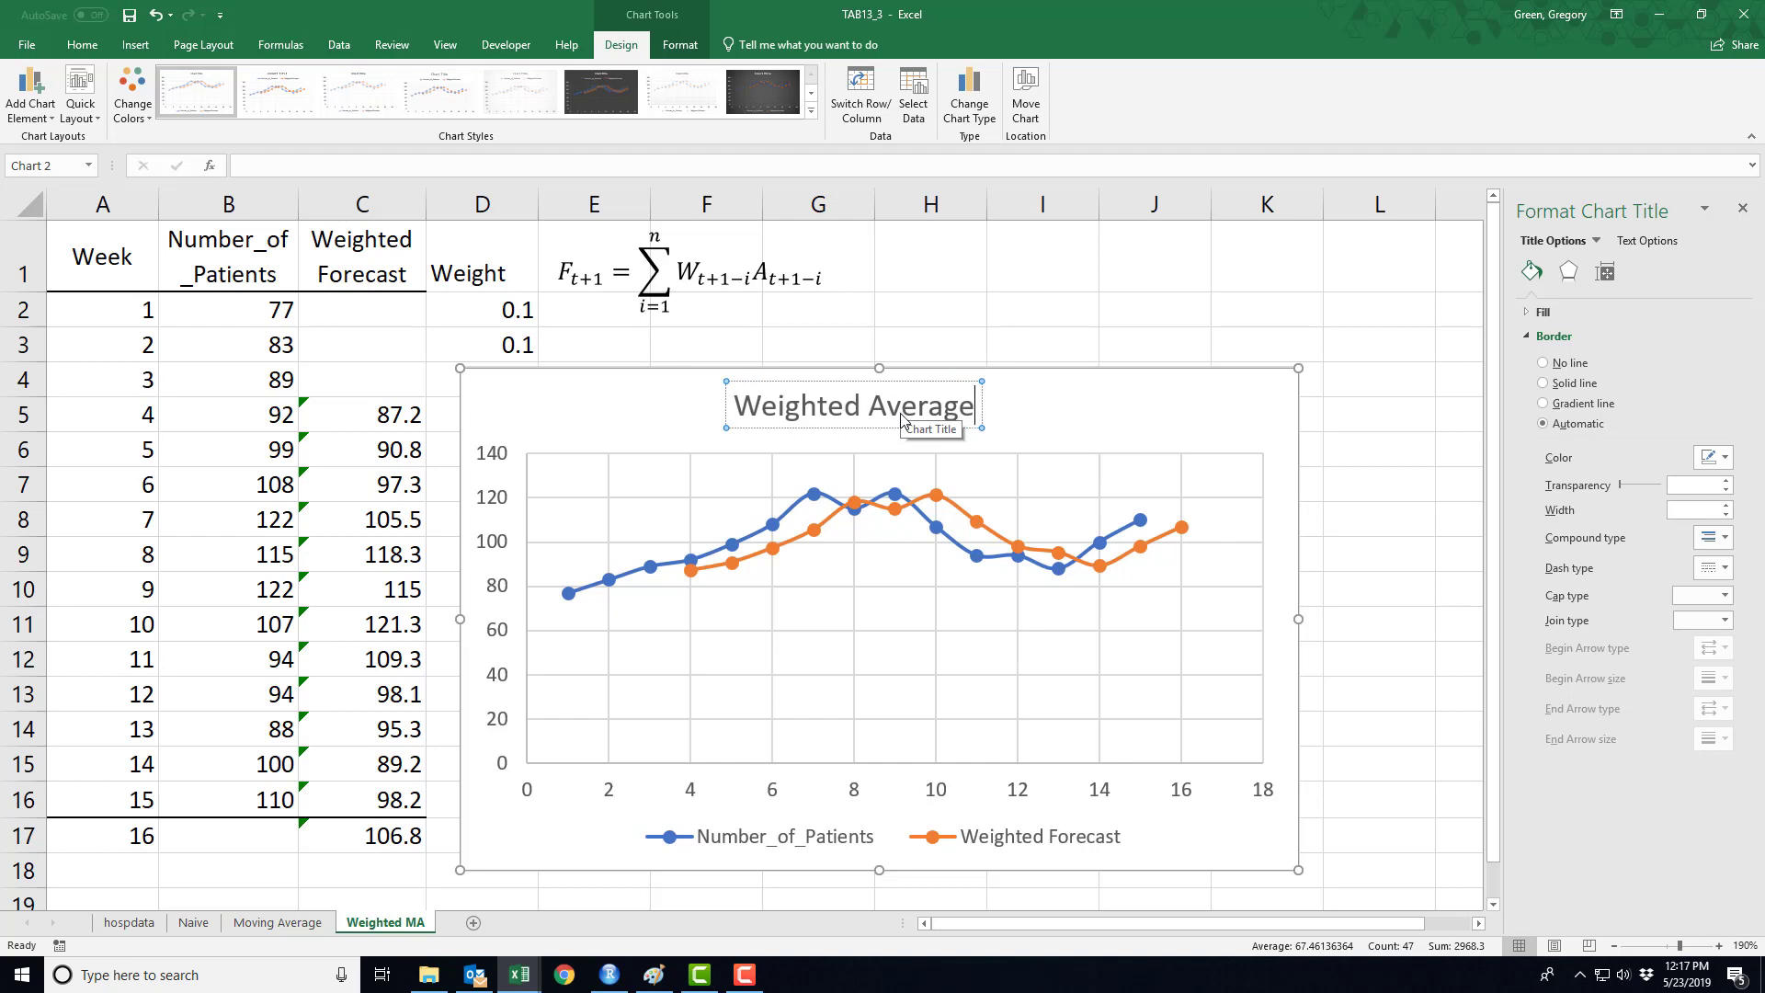
drag(699, 377, 791, 362)
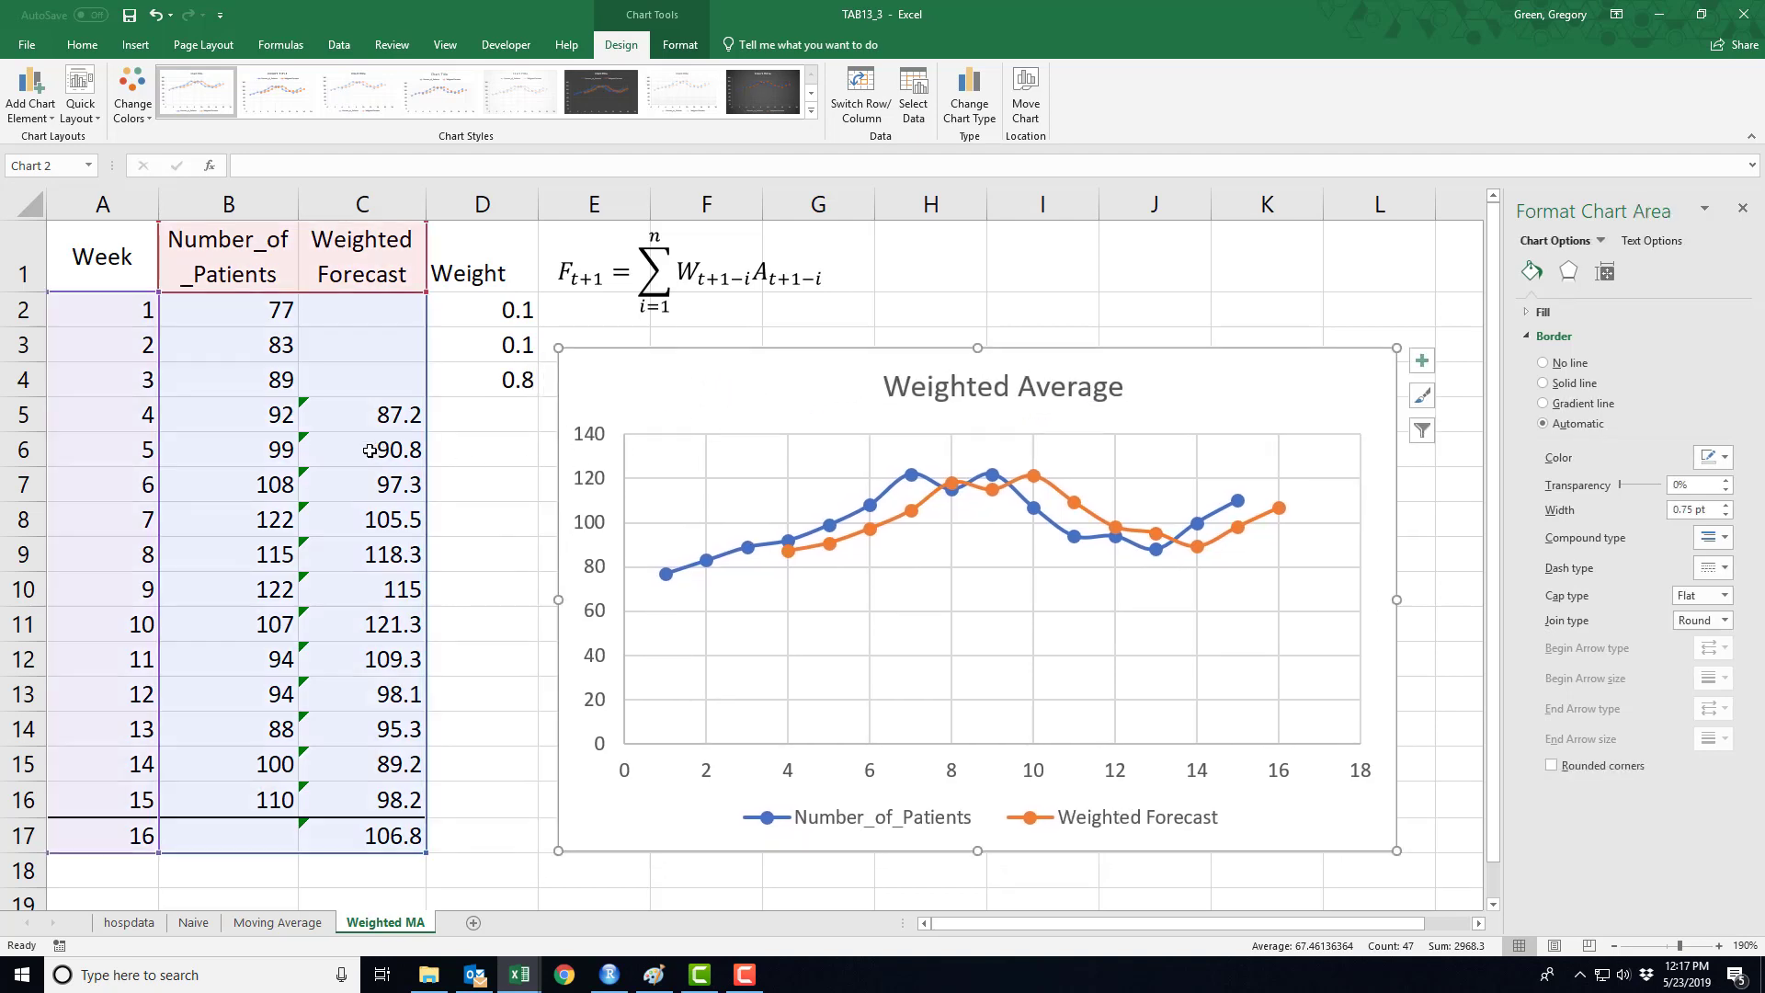
click(365, 415)
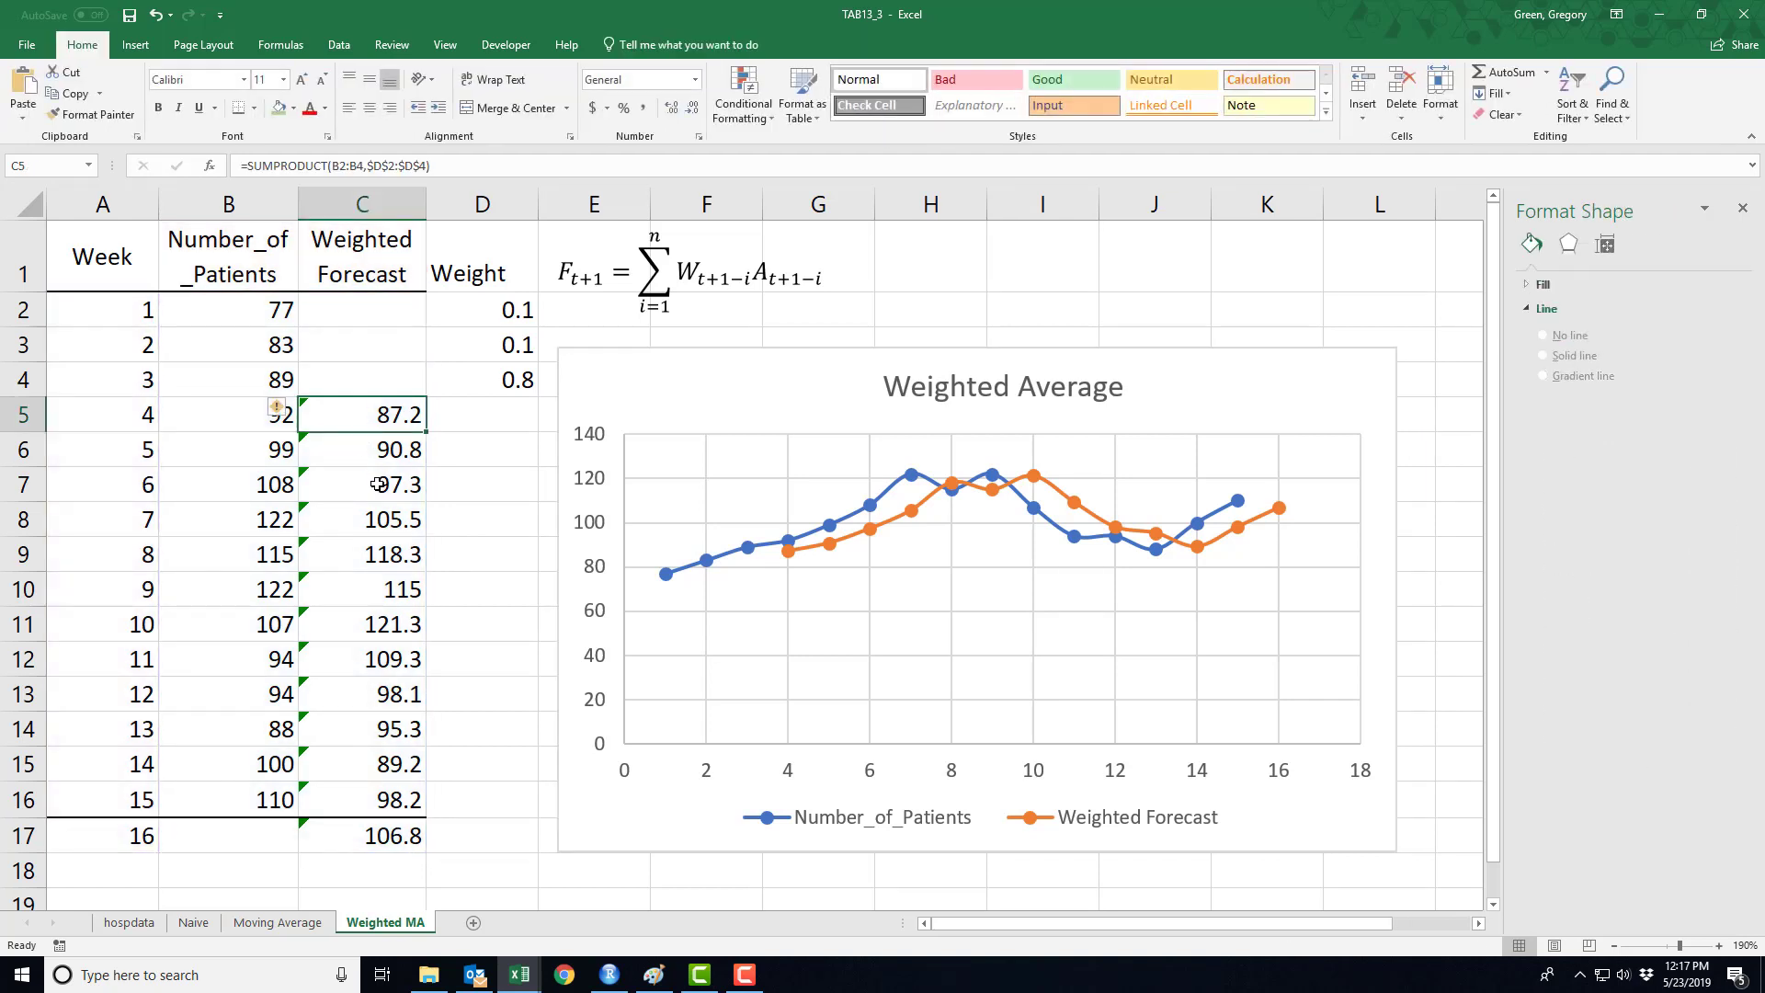
key(F2)
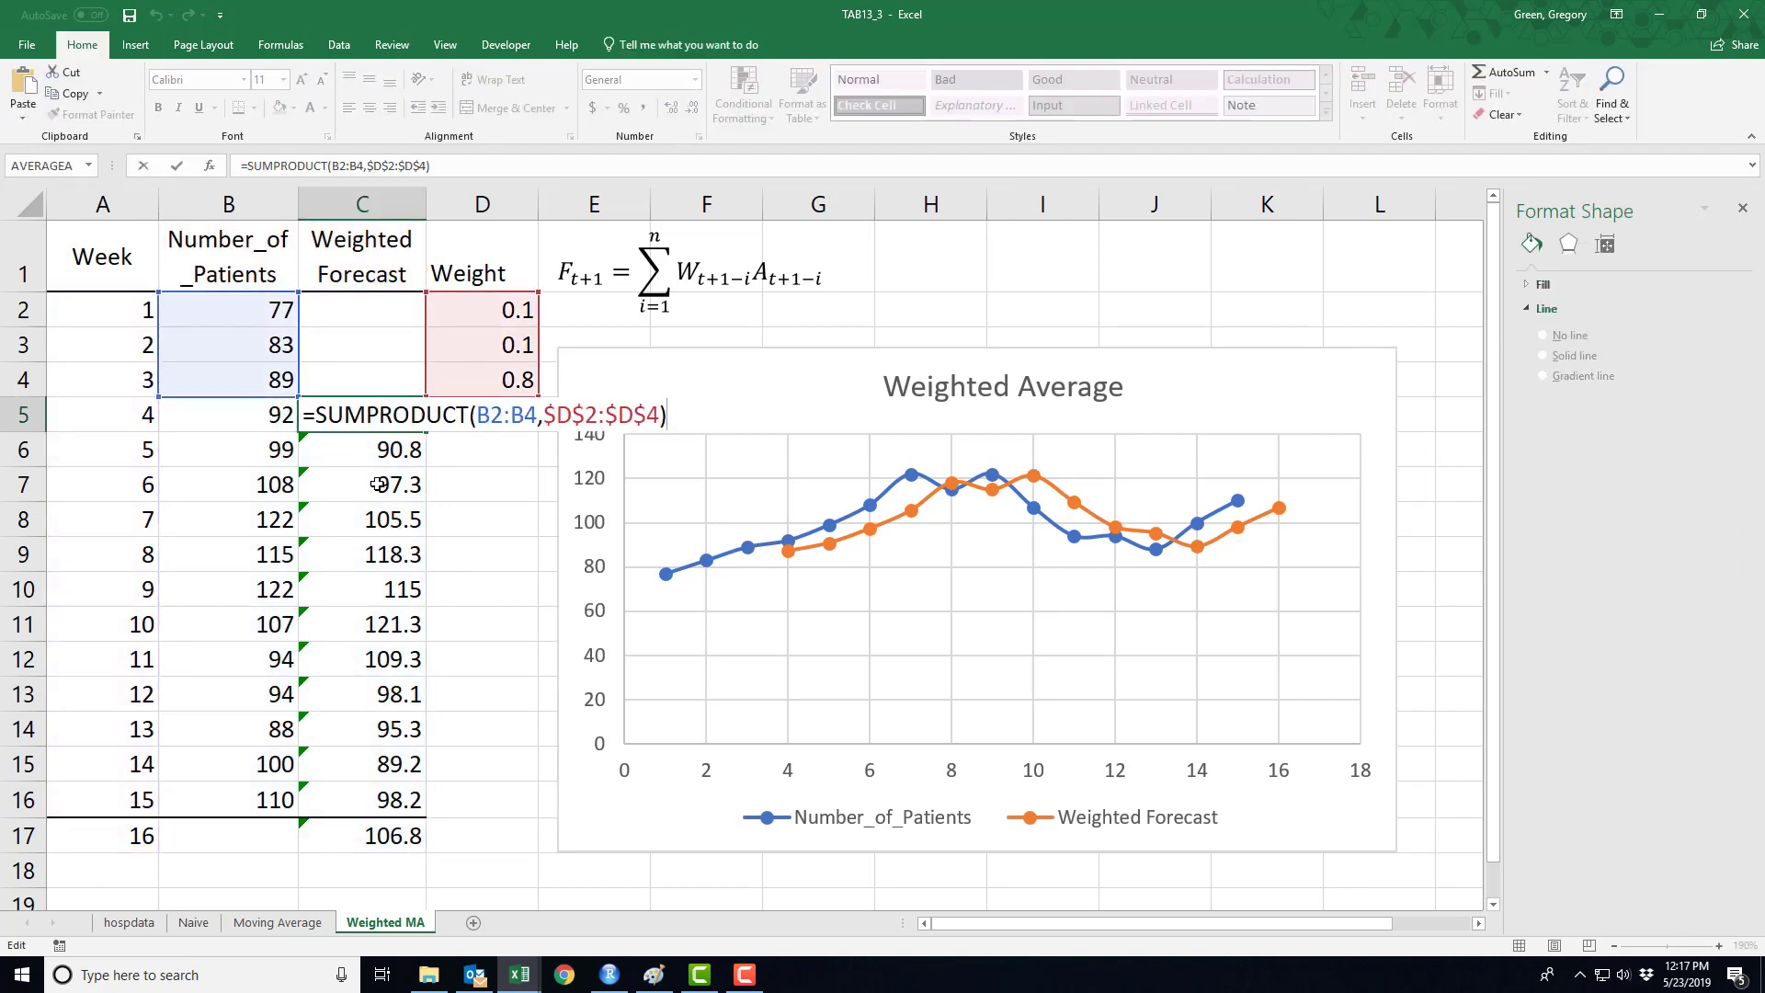
key(Return)
key(F2)
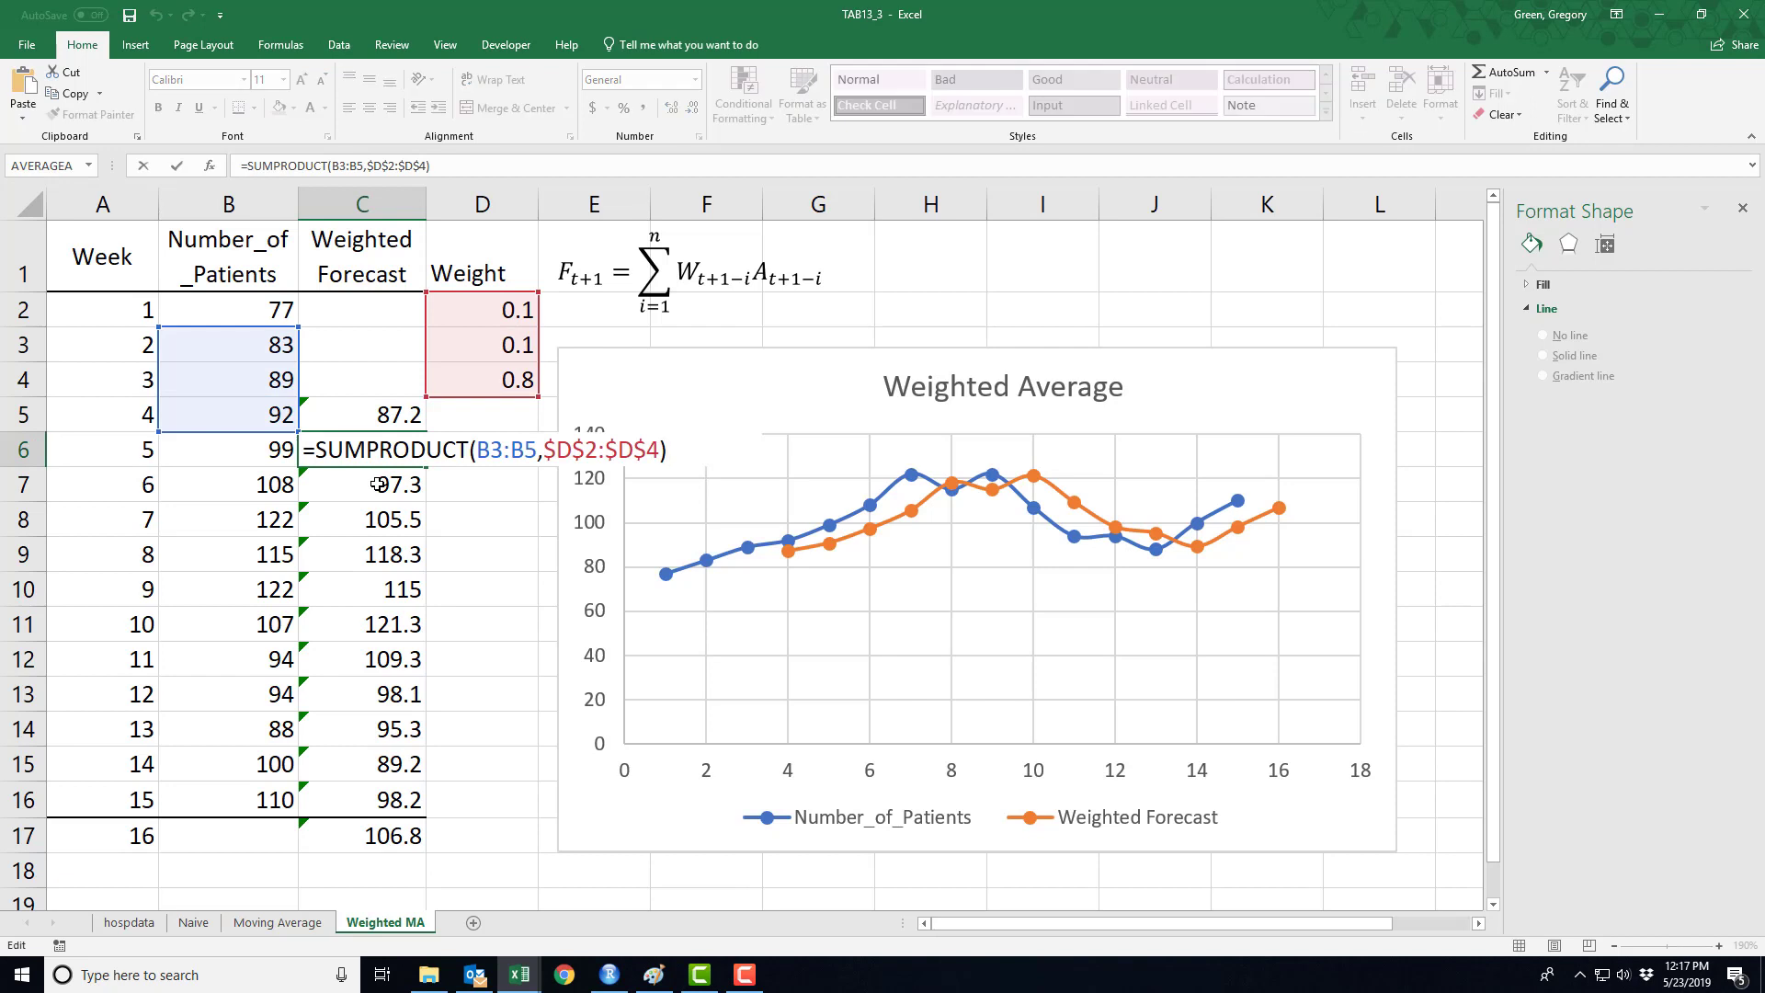
key(Return)
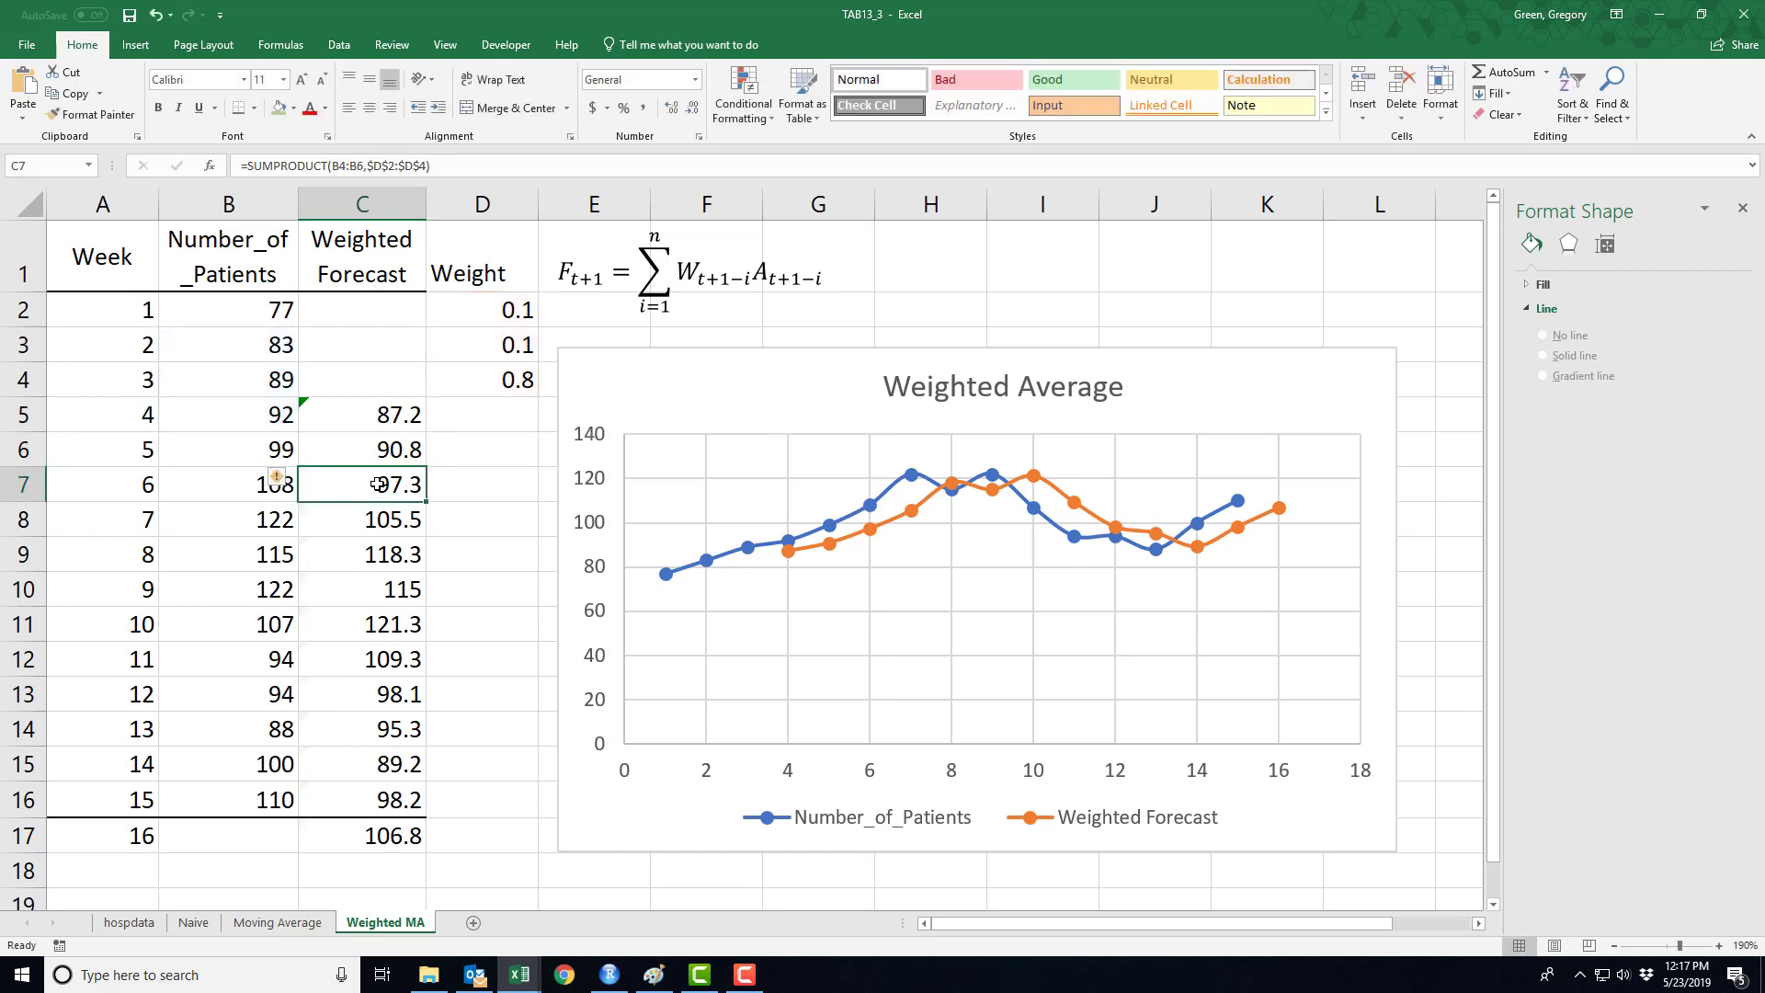
key(F2)
key(Return)
key(F2)
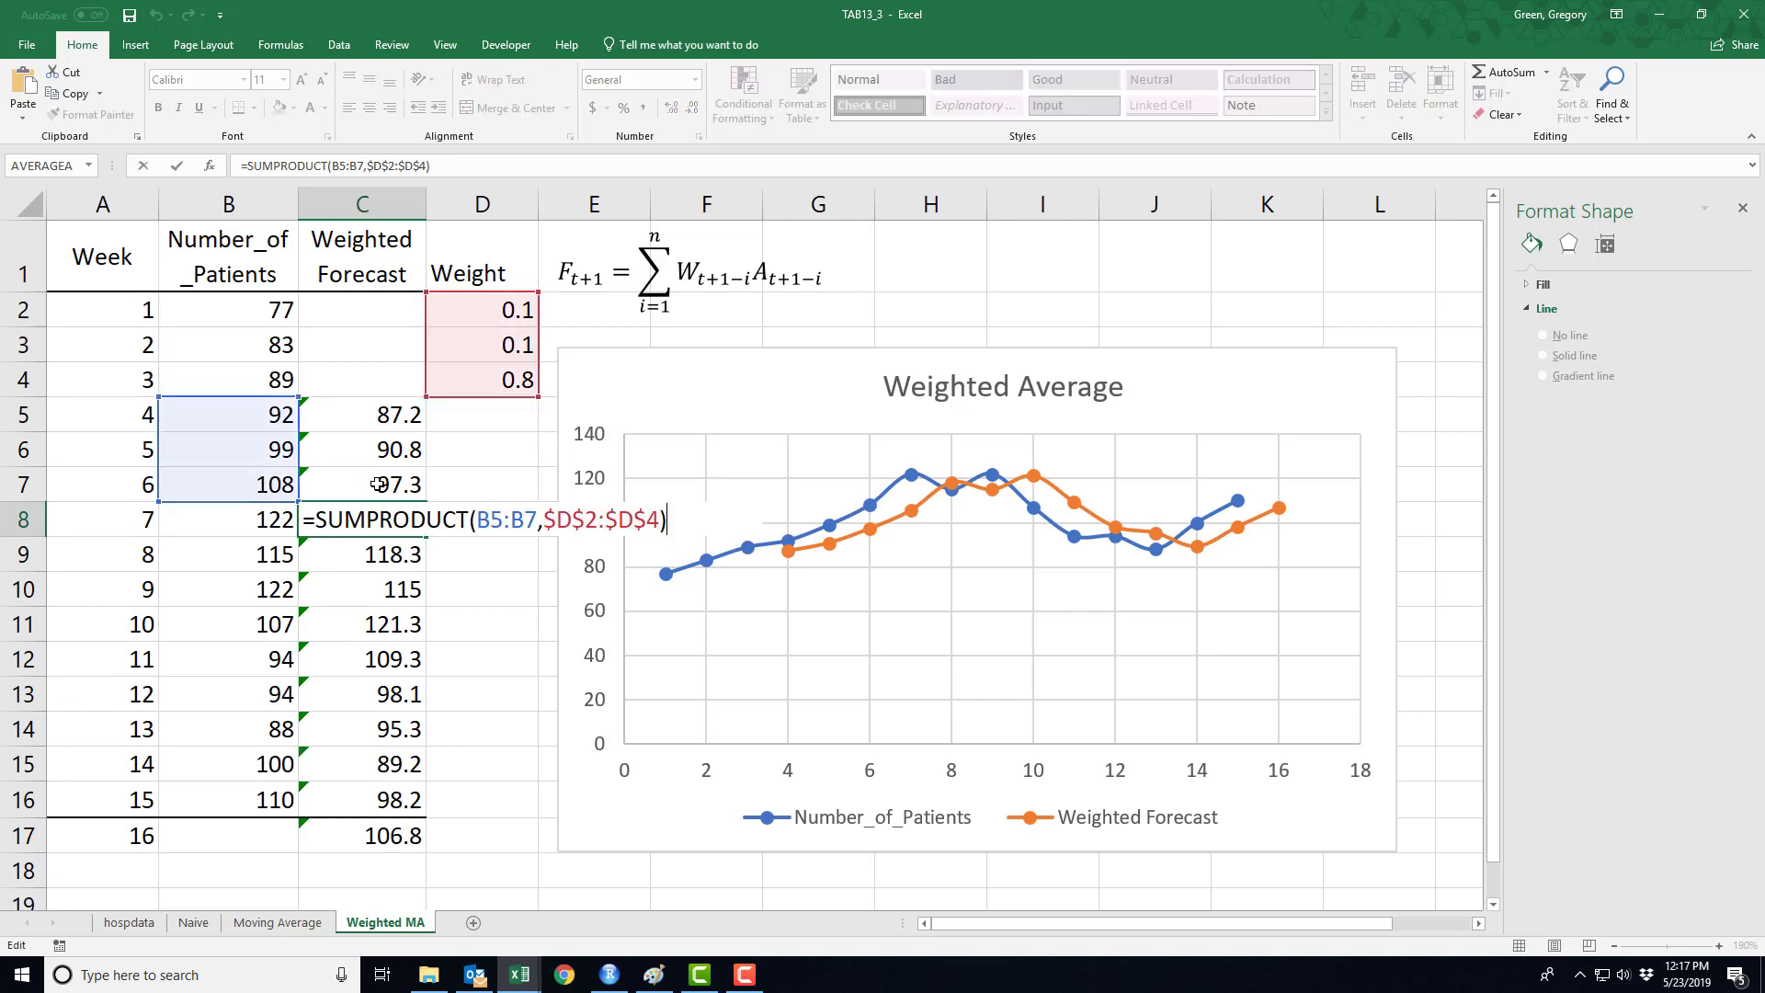
key(Return)
key(F2)
key(Return)
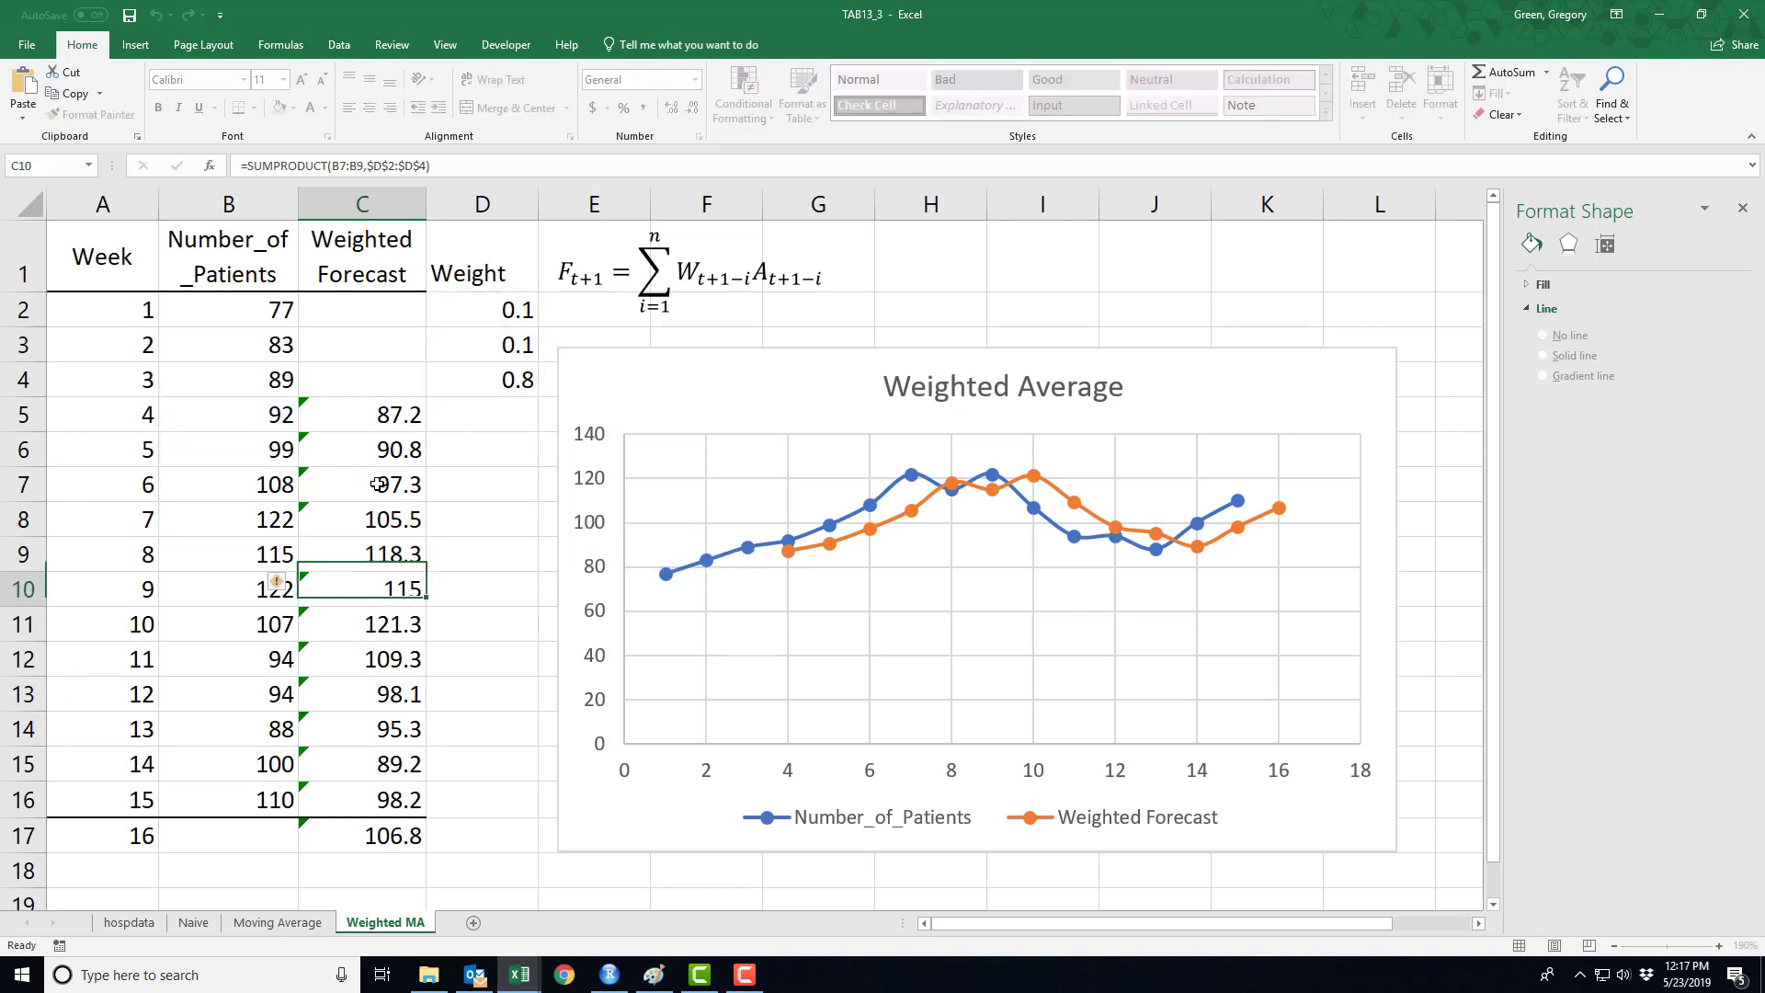
key(F2)
key(Return)
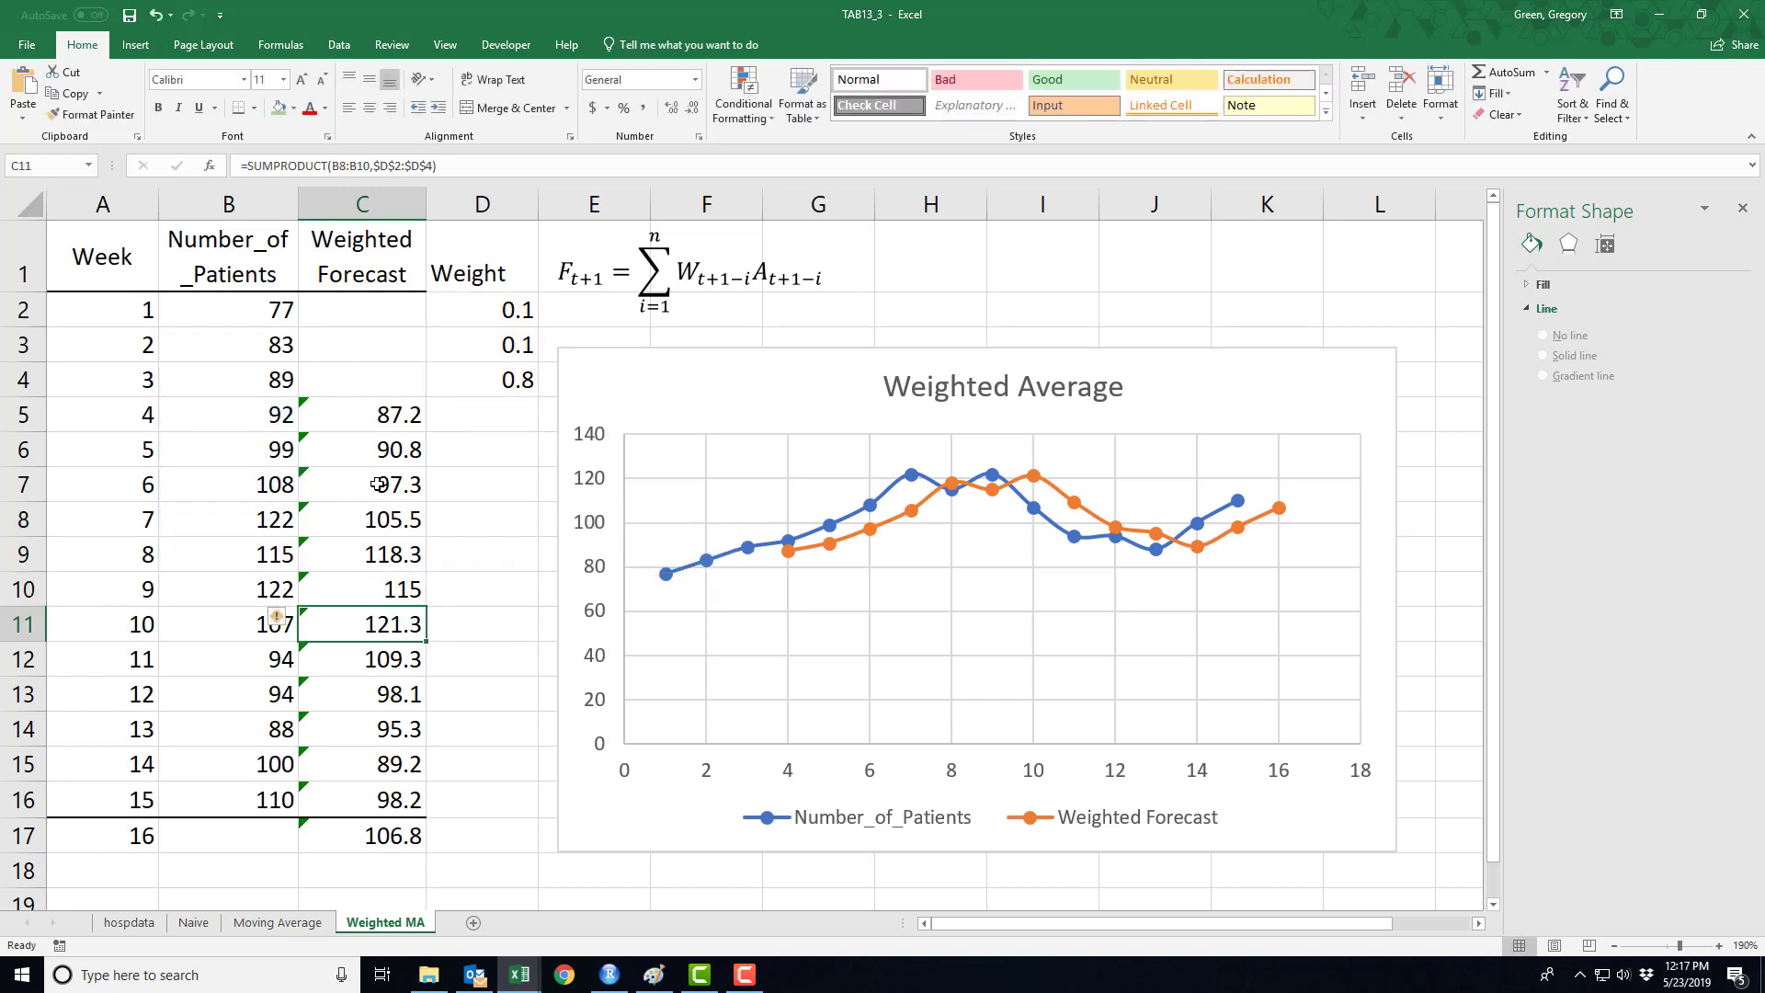
key(F2)
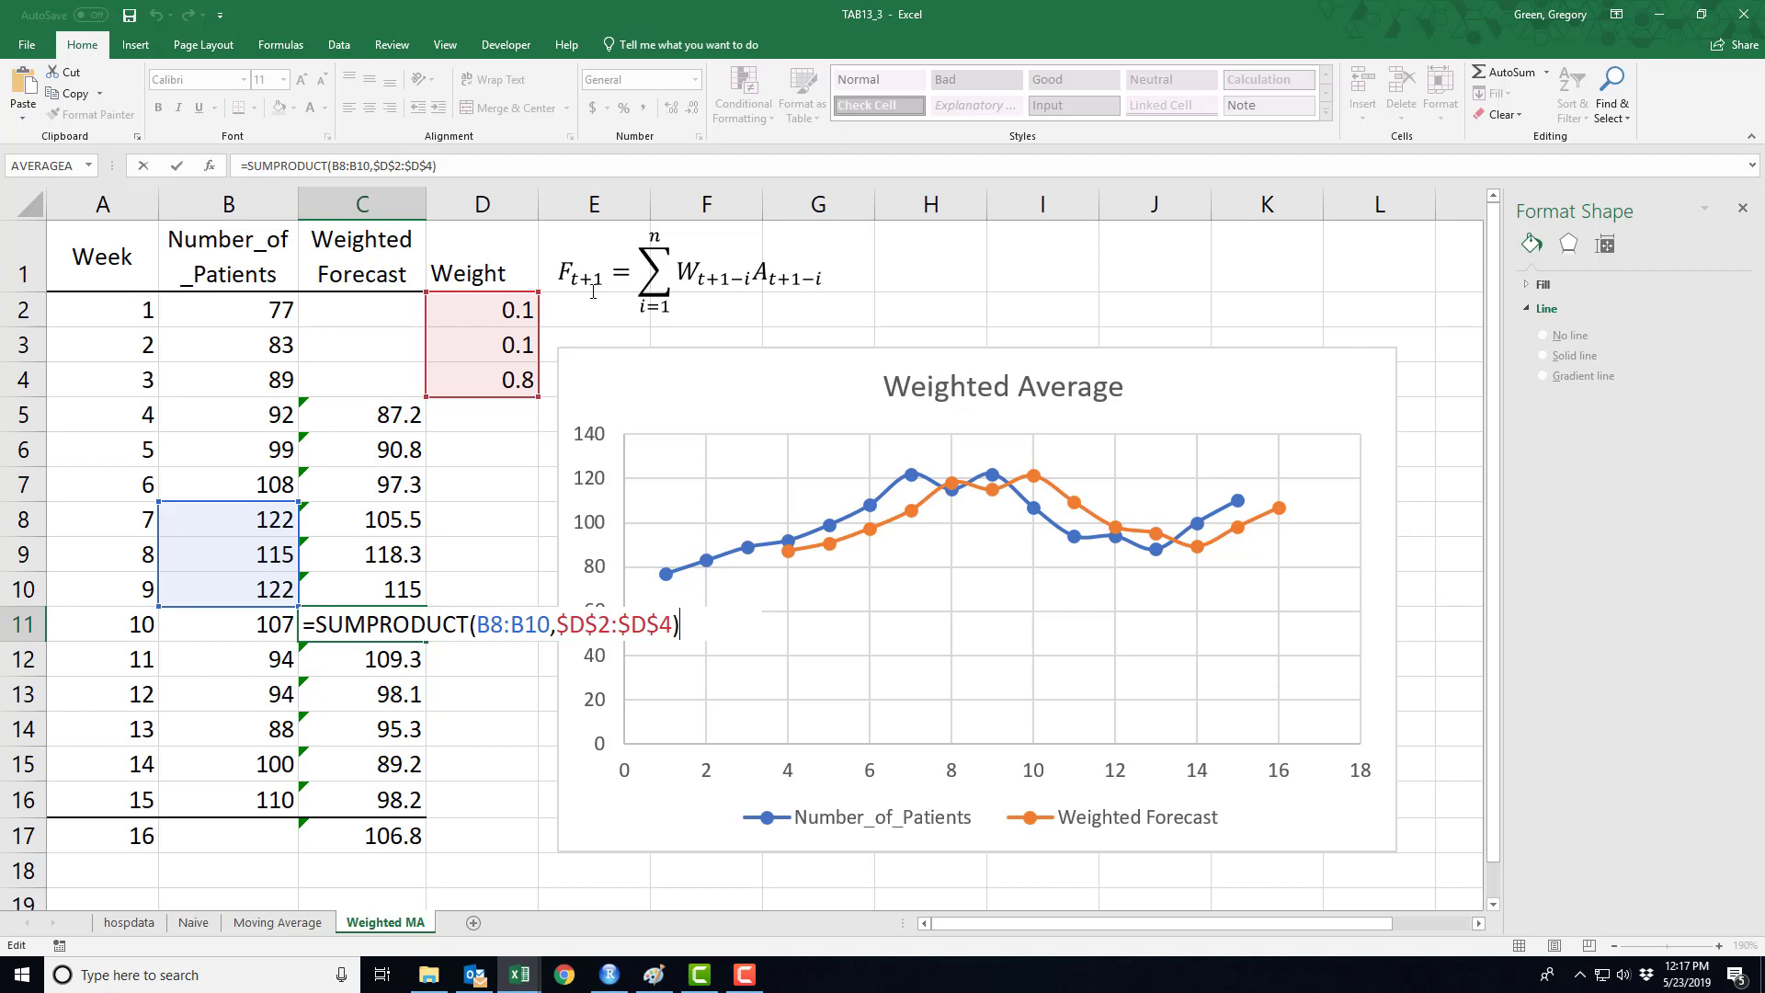
Set weight D2 to 0.8 and D4 to 0.1, then inspect the recalculated chart
click(504, 304)
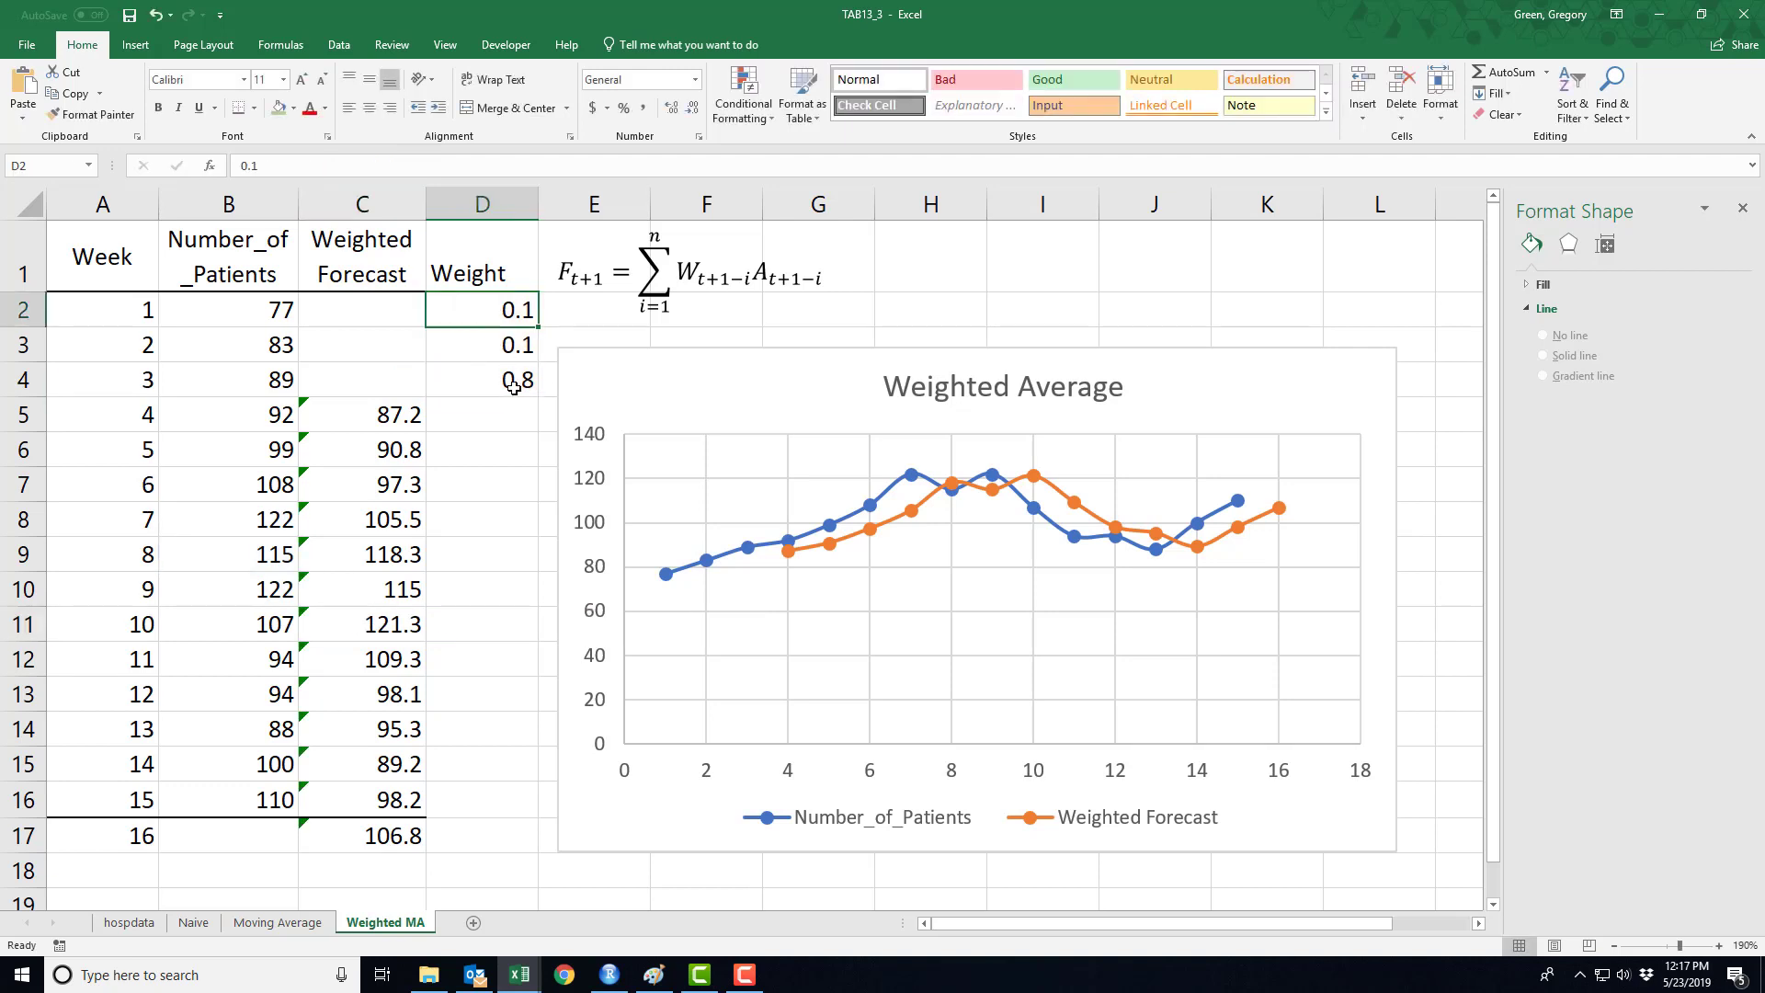
text(0.8)
key(Return)
click(514, 386)
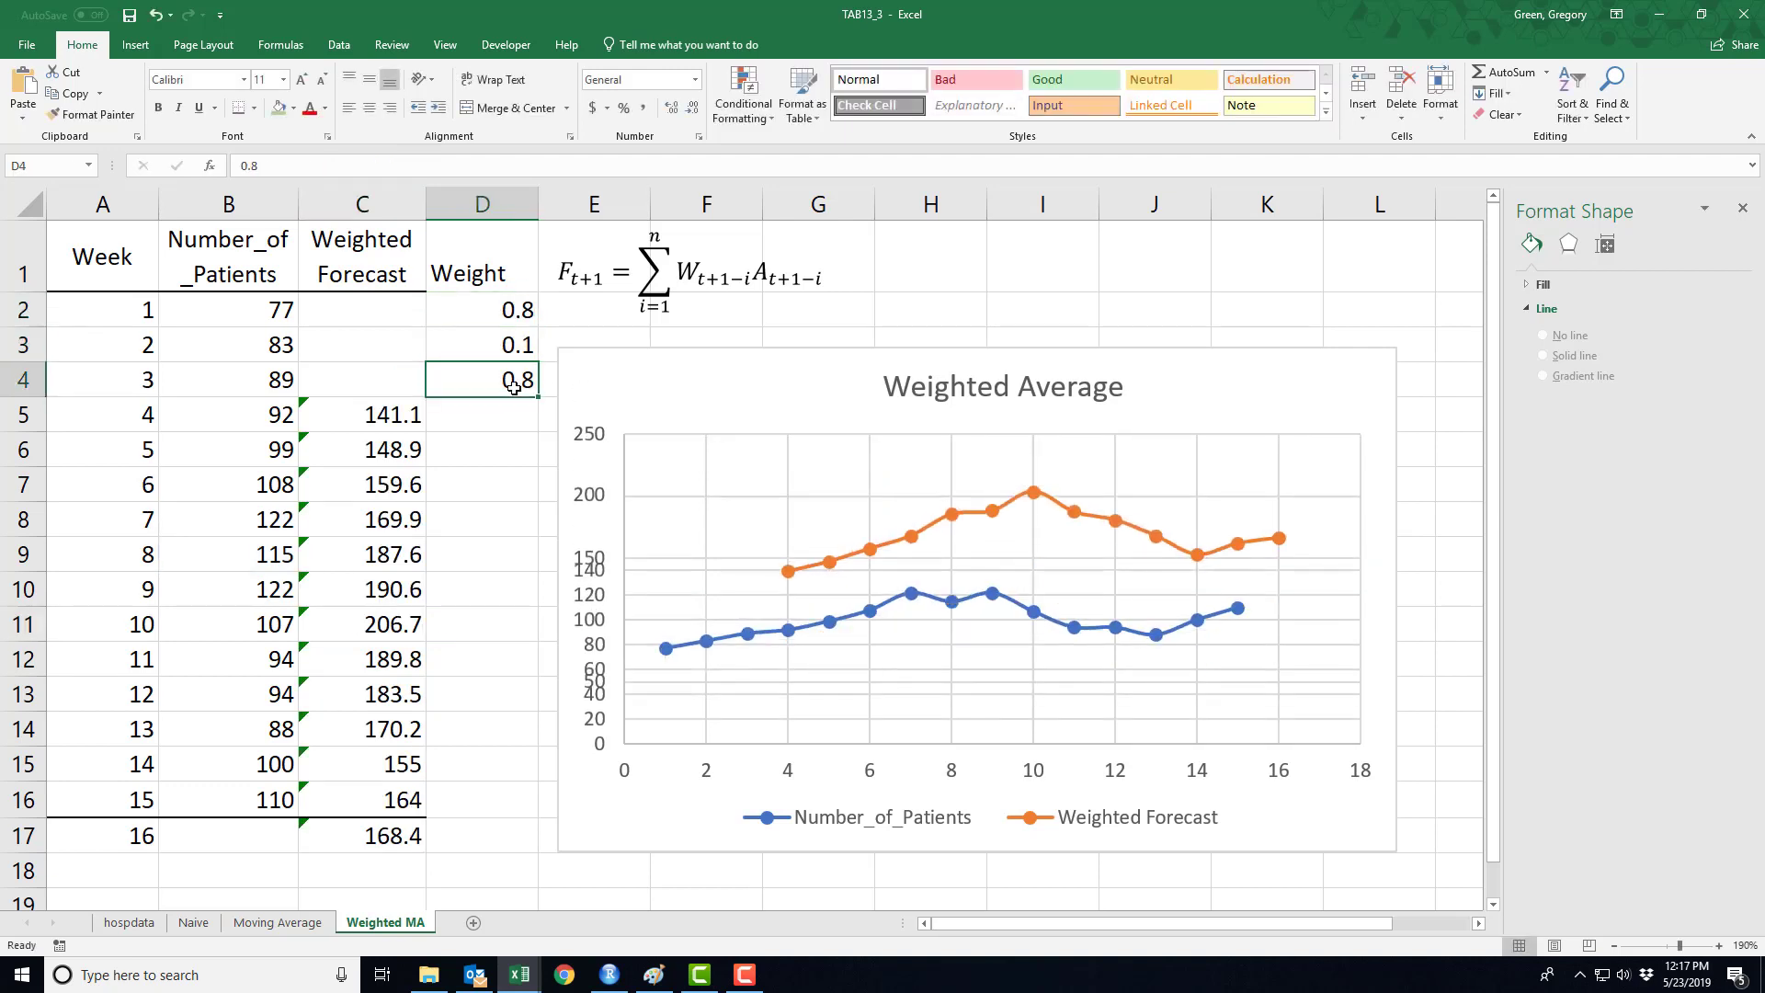
text(0.1)
key(Return)
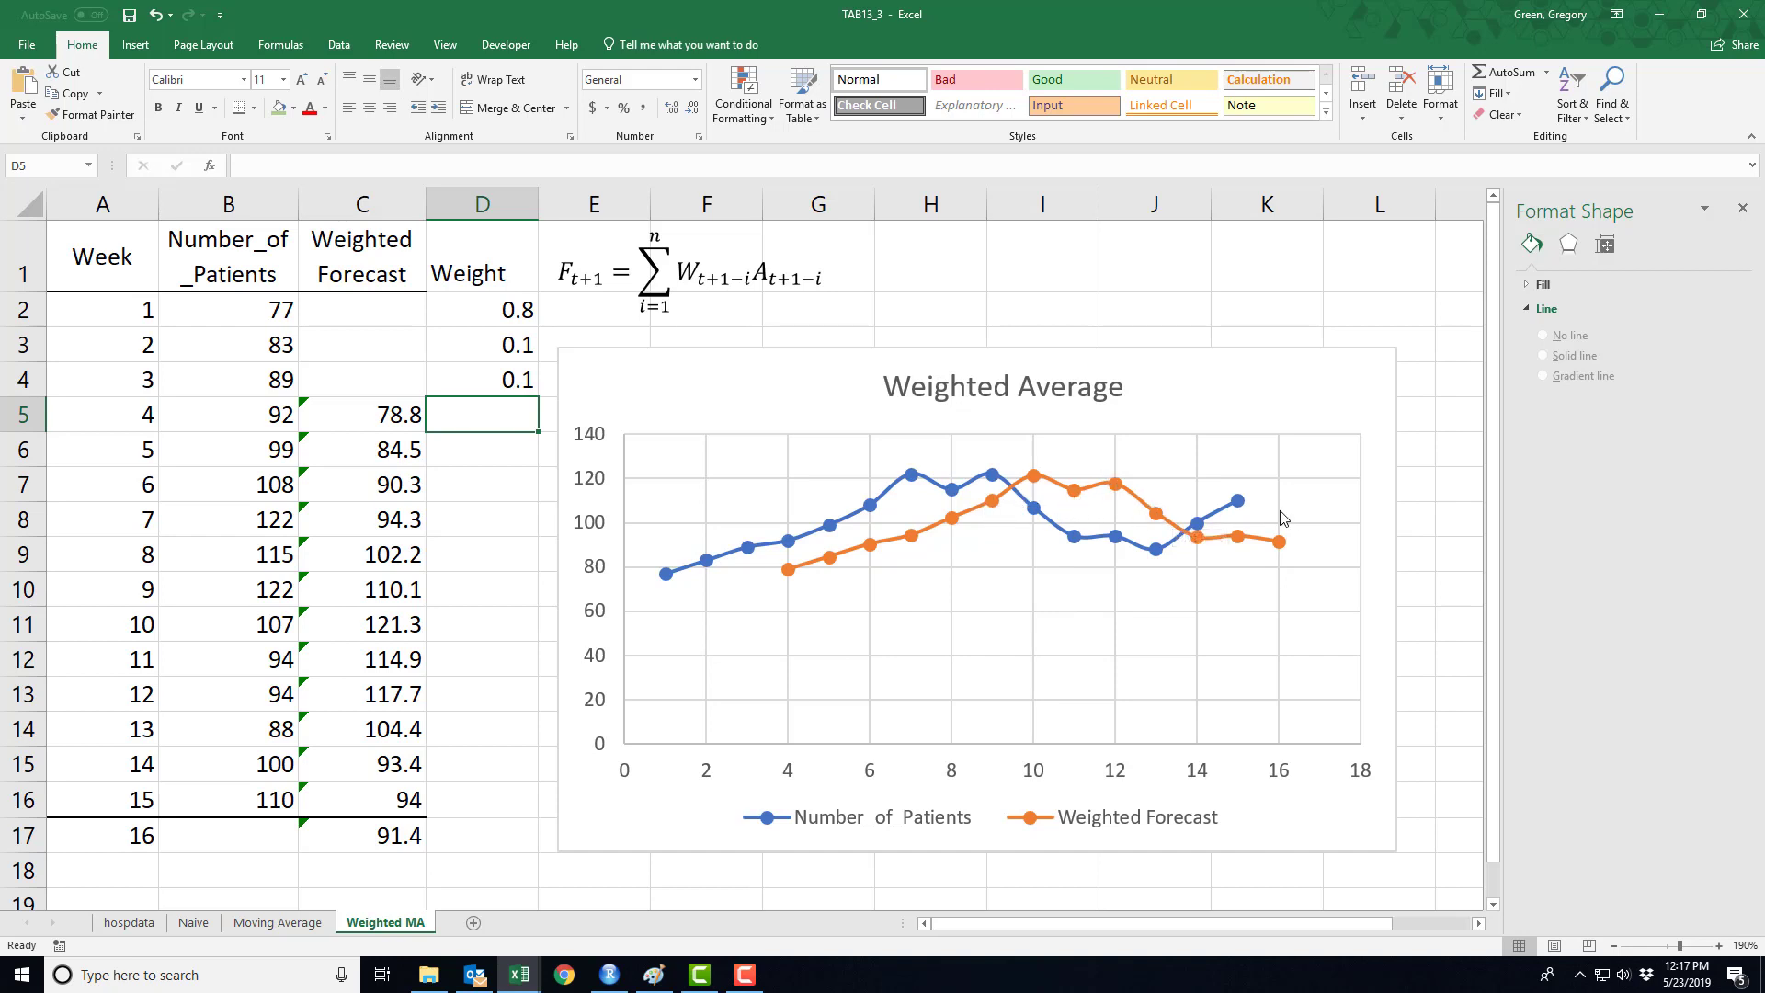
mouse_move(1074, 499)
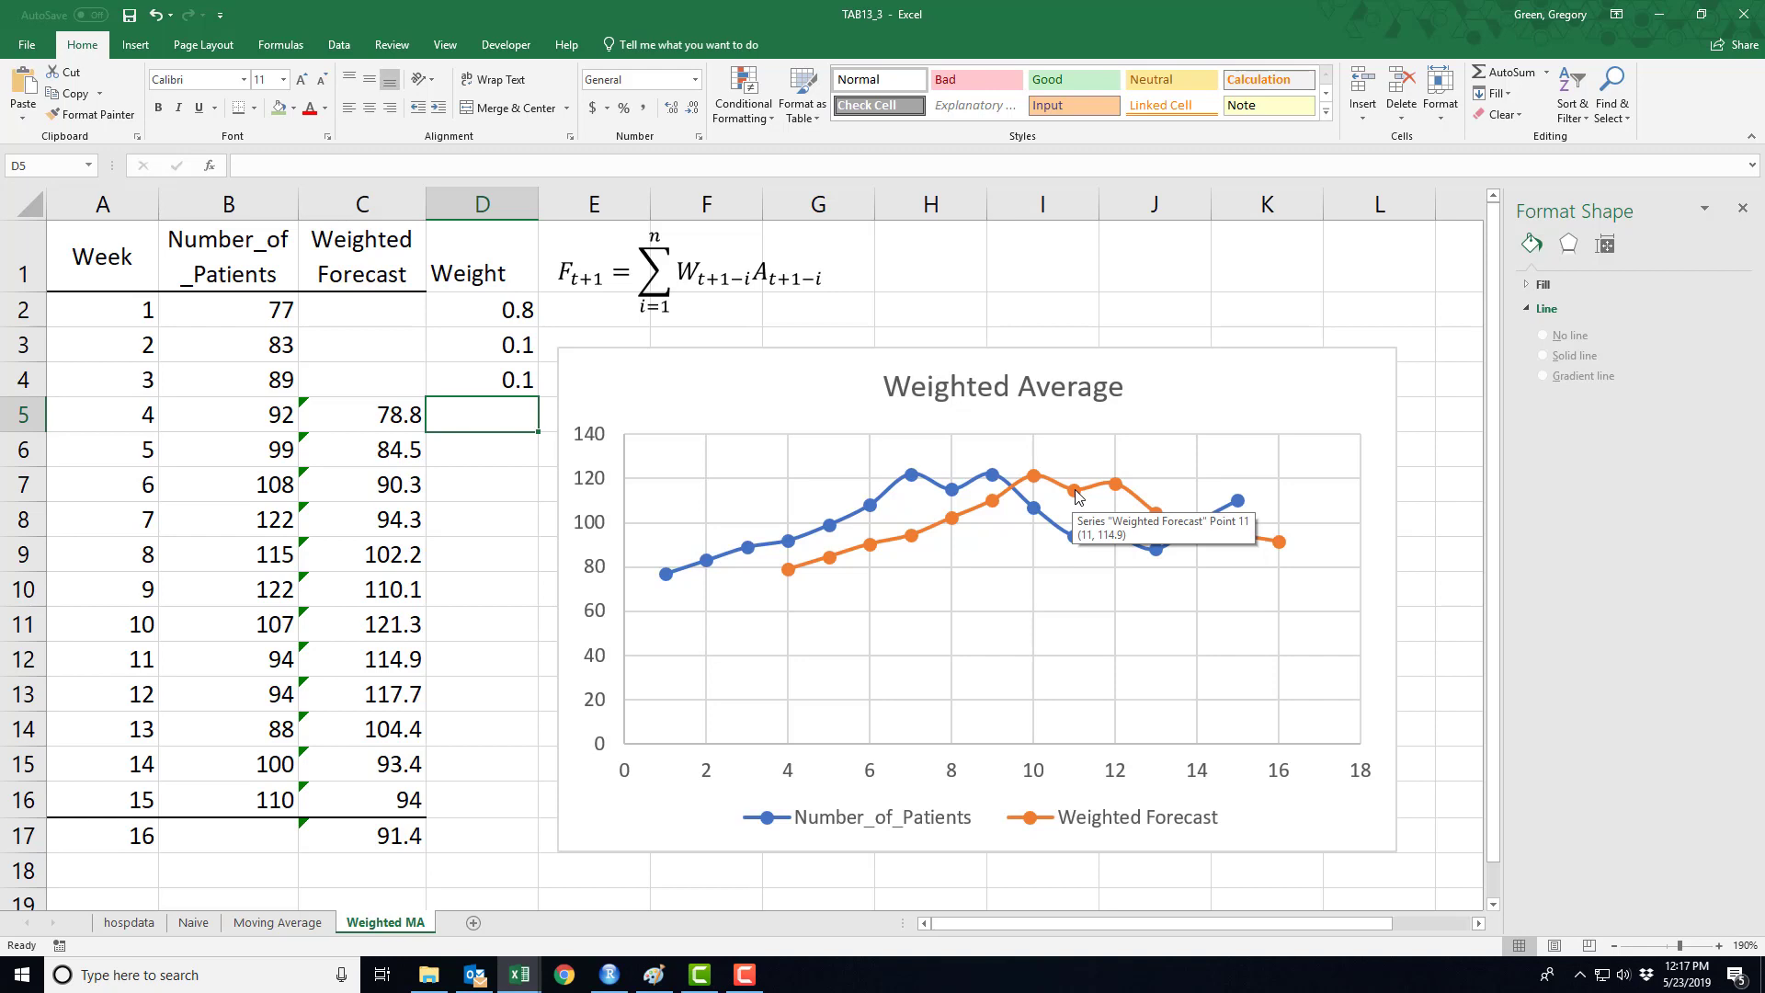
mouse_move(1034, 478)
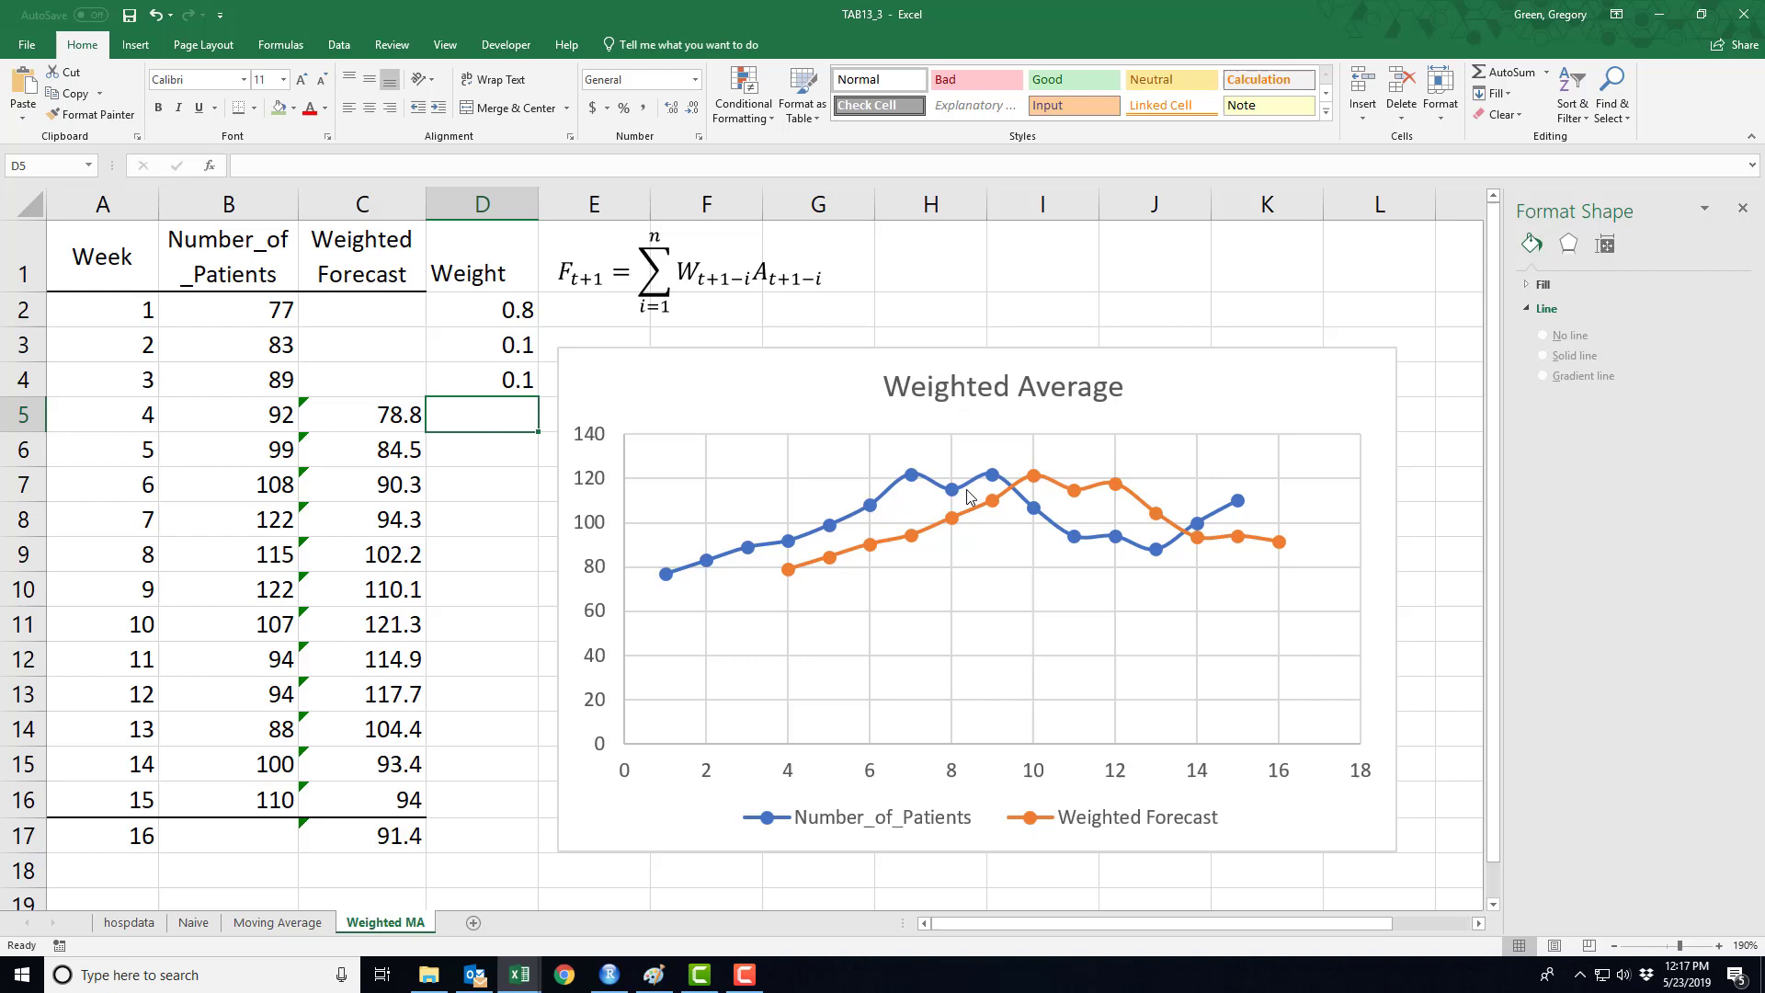
Undo the weight edits, compare with the Moving Average sheet, and return to Weighted MA
mouse_move(965, 496)
key(ctrl+z)
key(ctrl+z)
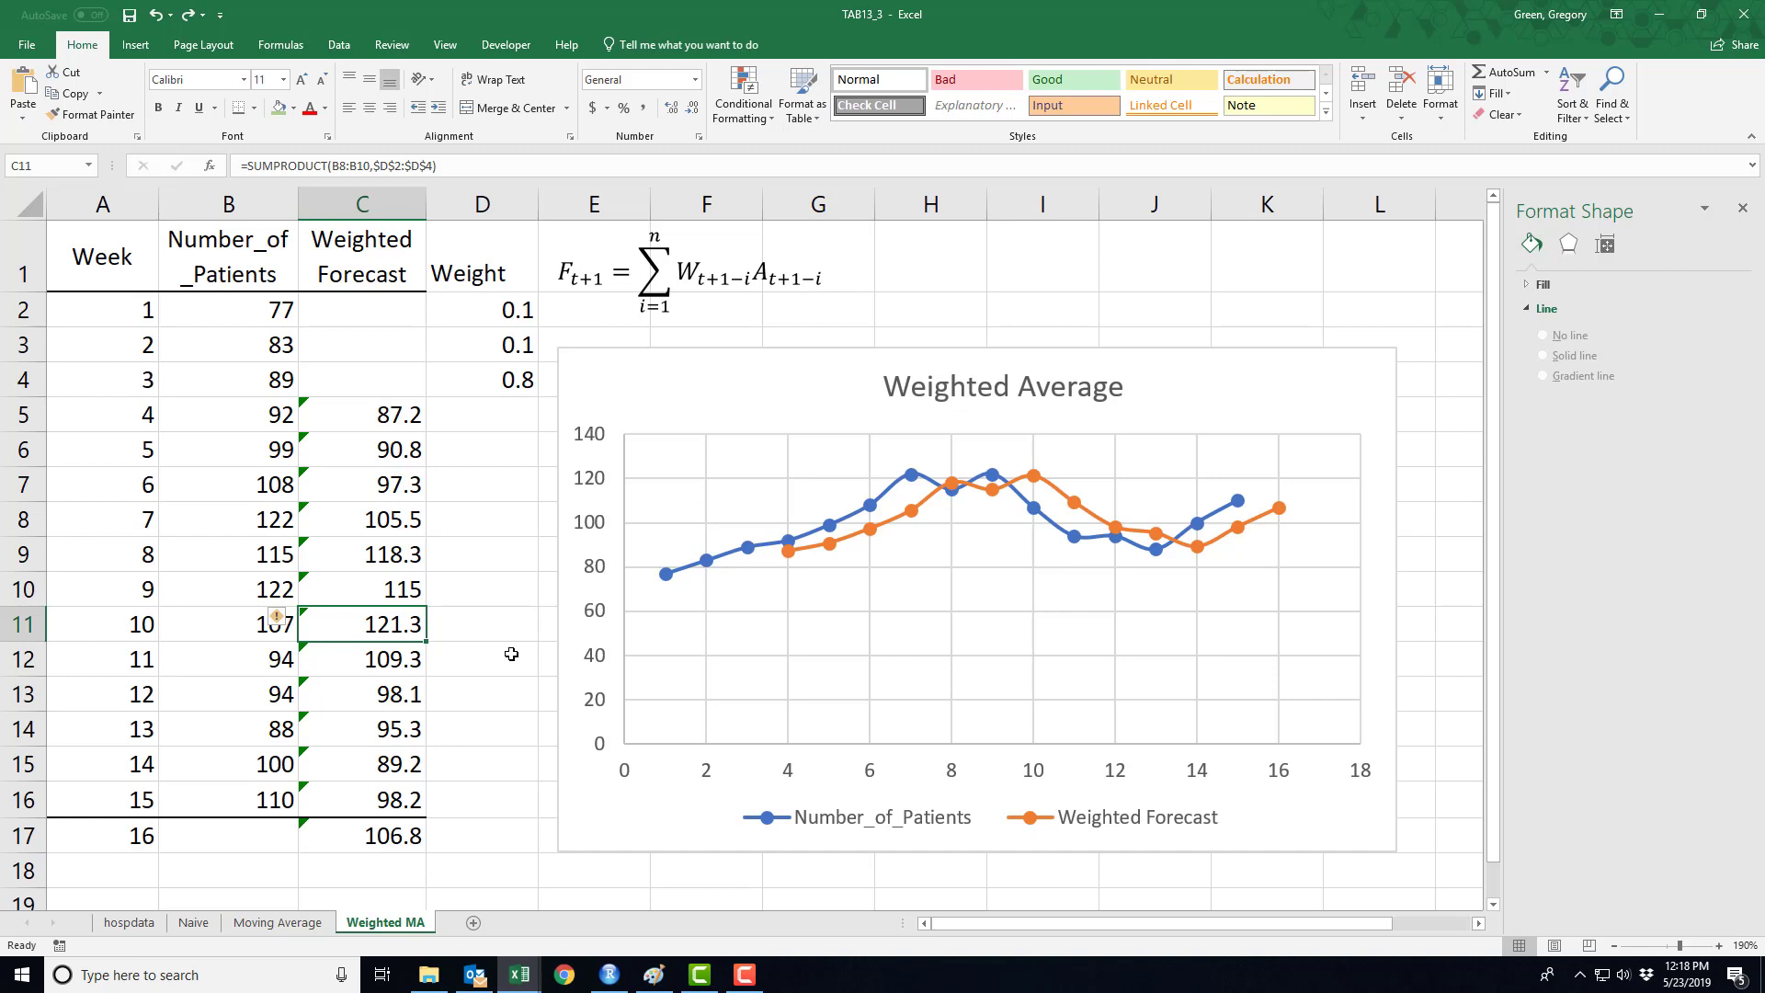
click(287, 924)
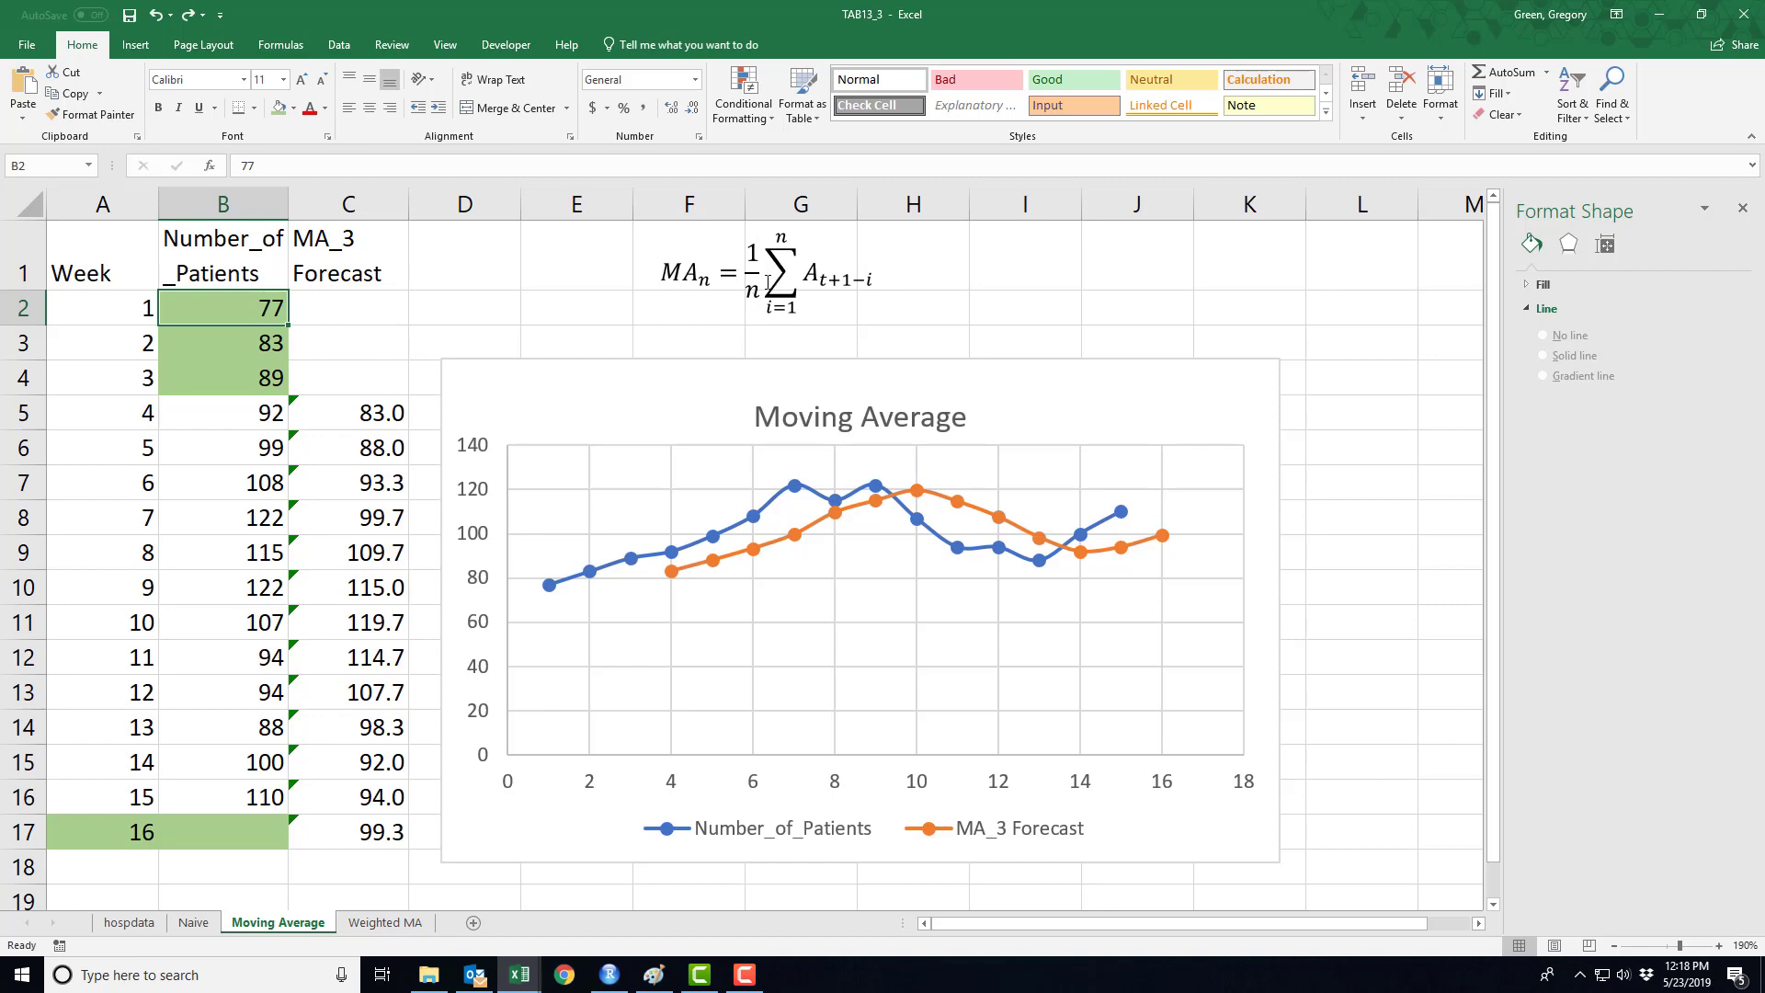
click(377, 924)
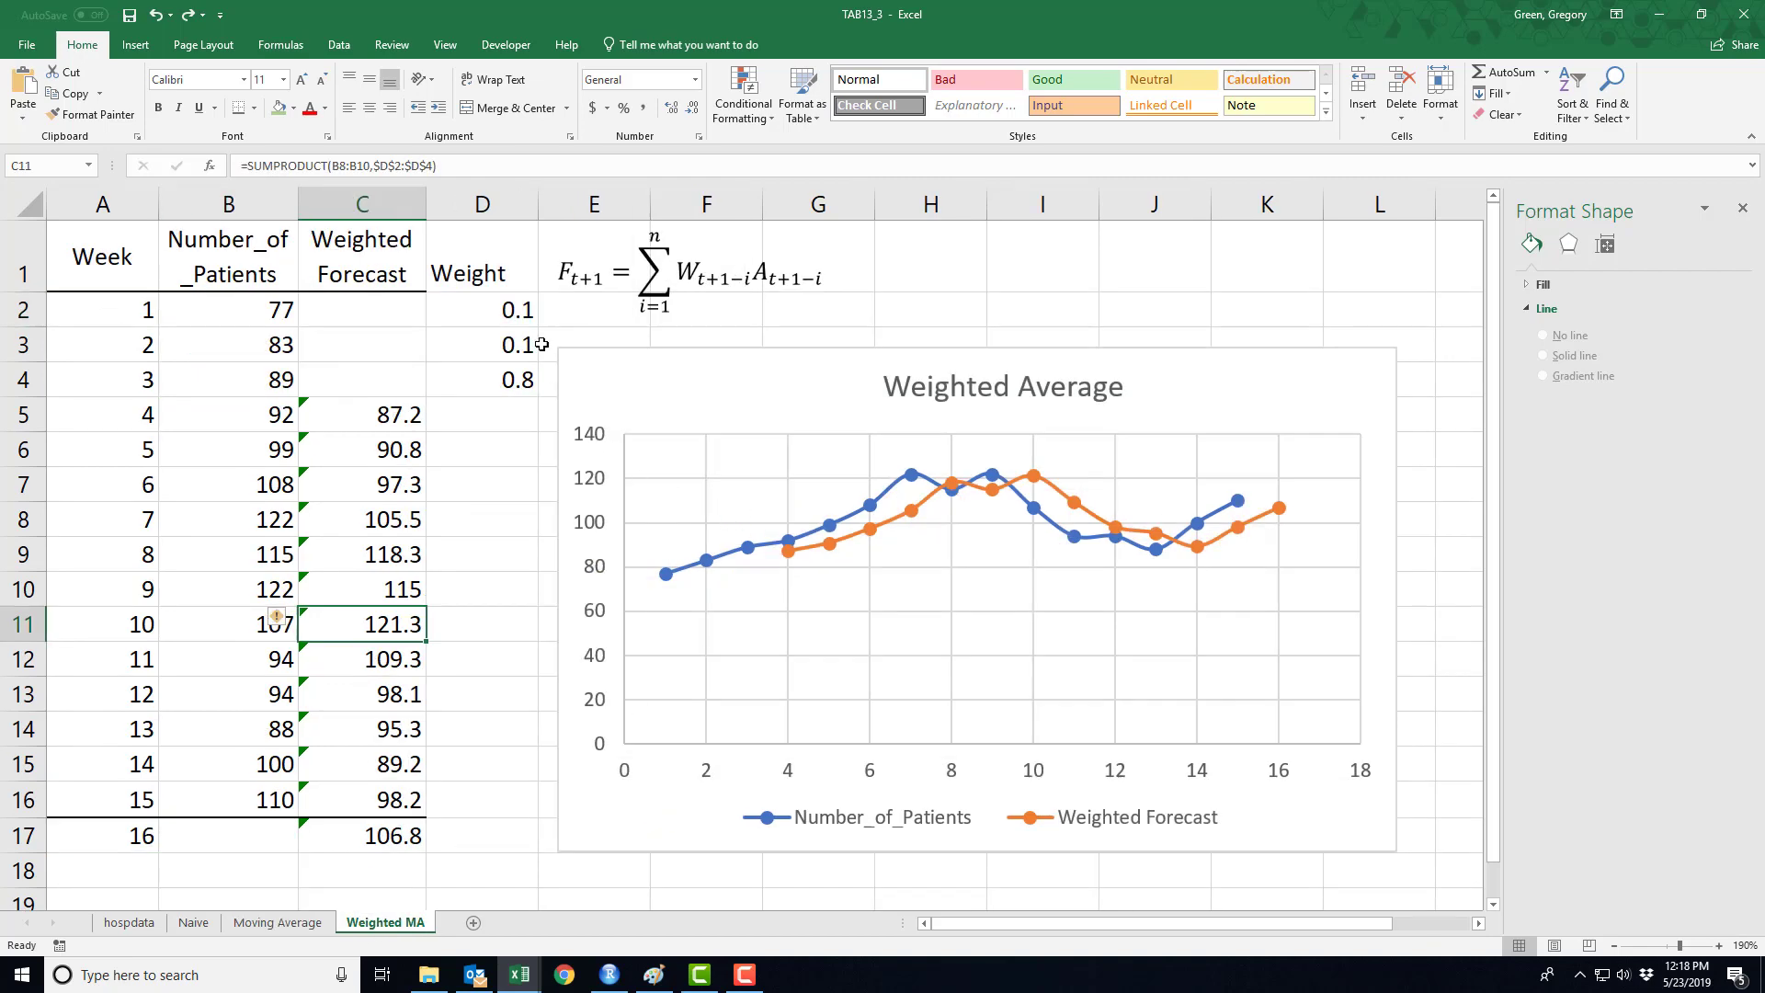